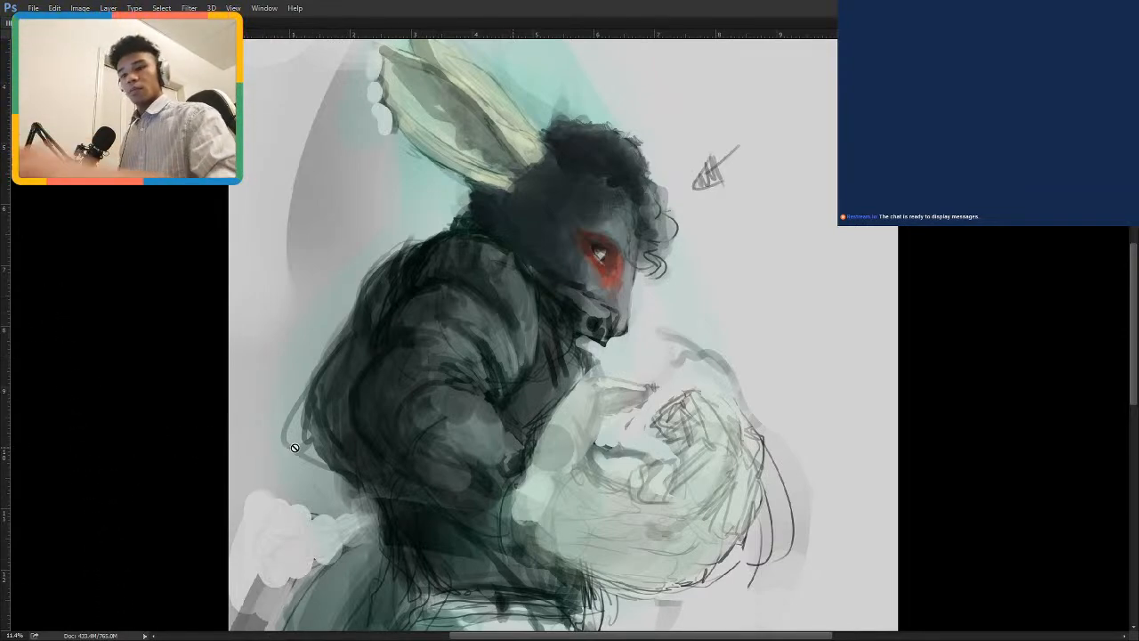
# Try a short dark brush stroke on the rabbit's cheek beside the red eye patch.
pyautogui.press('Tab')
pyautogui.scroll(-2, 447, 352)
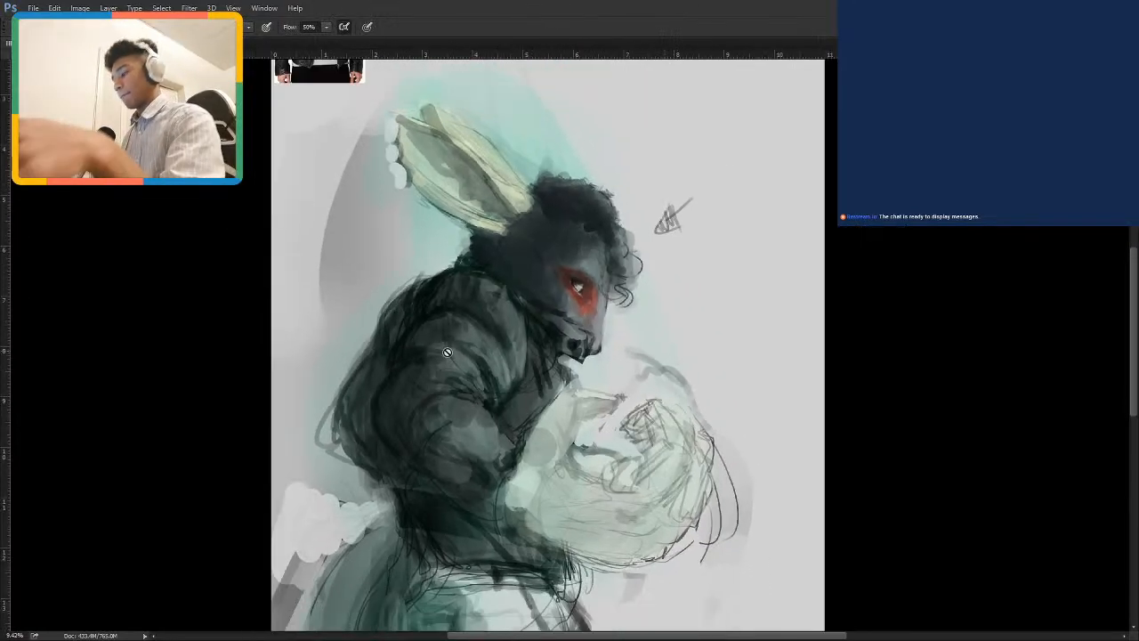
pyautogui.scroll(1, 570, 374)
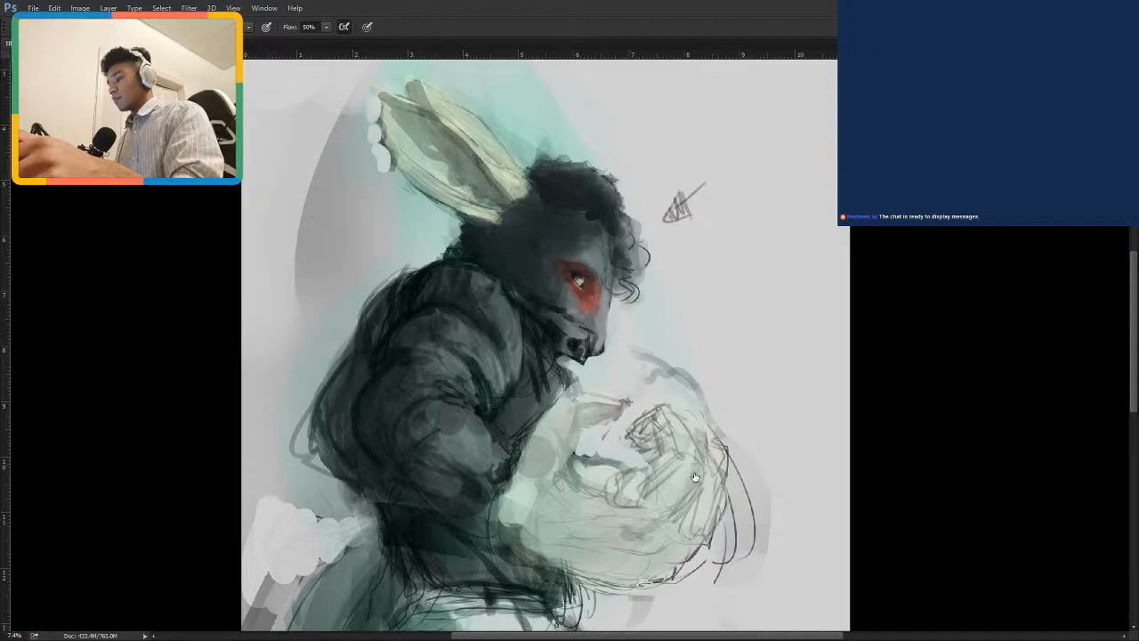
pyautogui.moveTo(697, 475); pyautogui.dragTo(627, 392)
pyautogui.moveTo(556, 363); pyautogui.dragTo(677, 392)
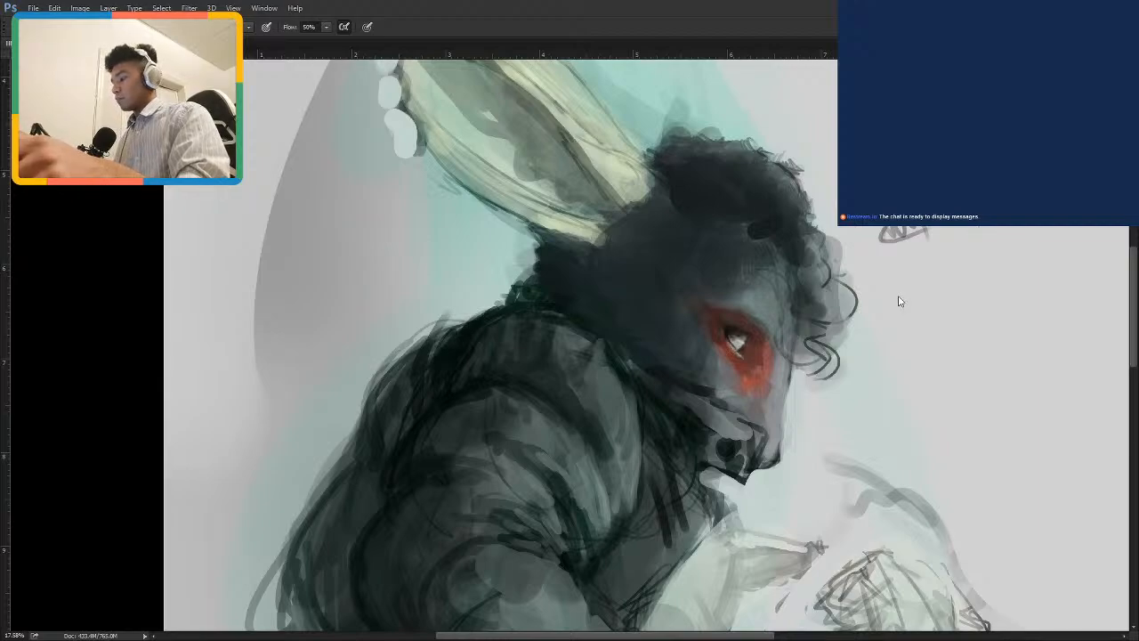
pyautogui.moveTo(691, 298); pyautogui.dragTo(622, 363)
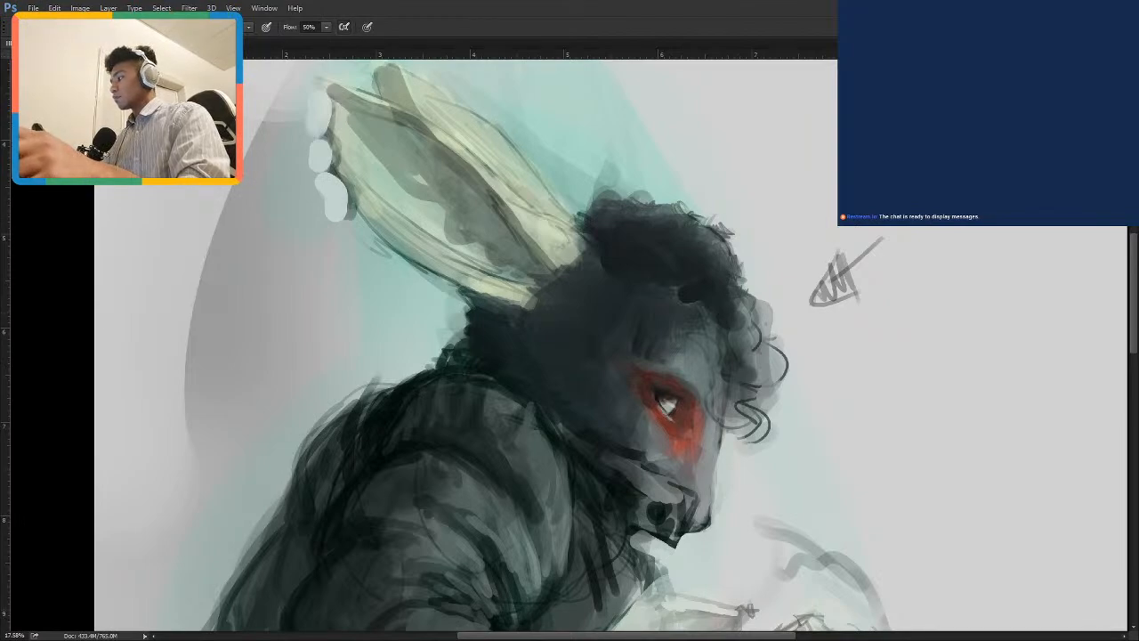
pyautogui.moveTo(604, 388); pyautogui.dragTo(626, 420)
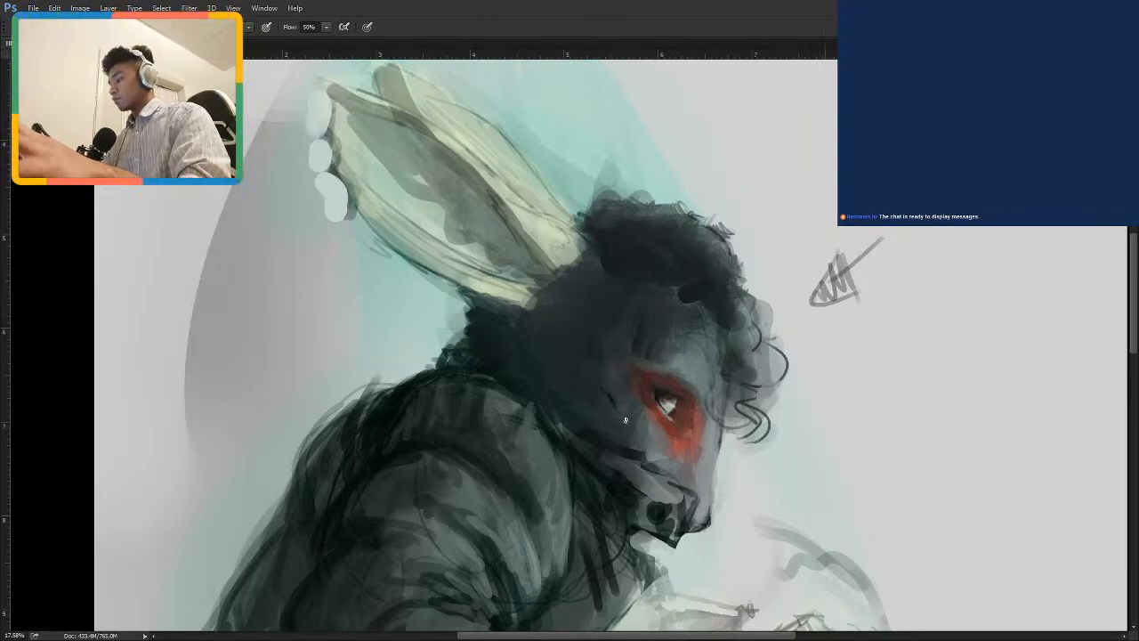
pyautogui.hotkey('ctrl', 'alt', 'z')
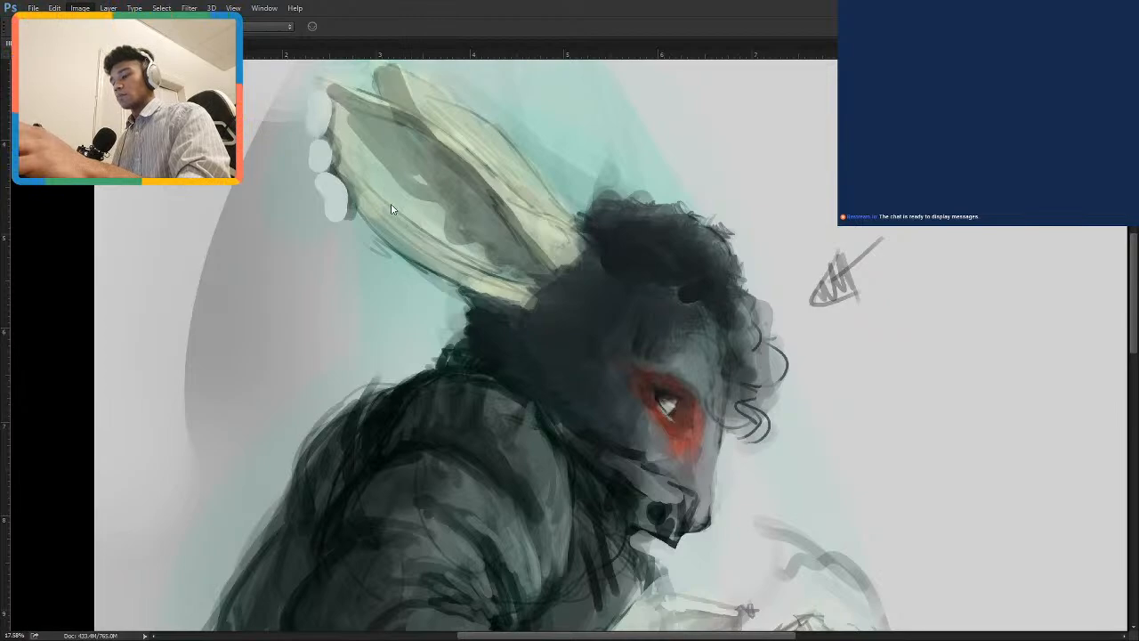
# Examine the whole figure from the legs up to the ears, along with the leather jacket reference photo.
pyautogui.press('space')
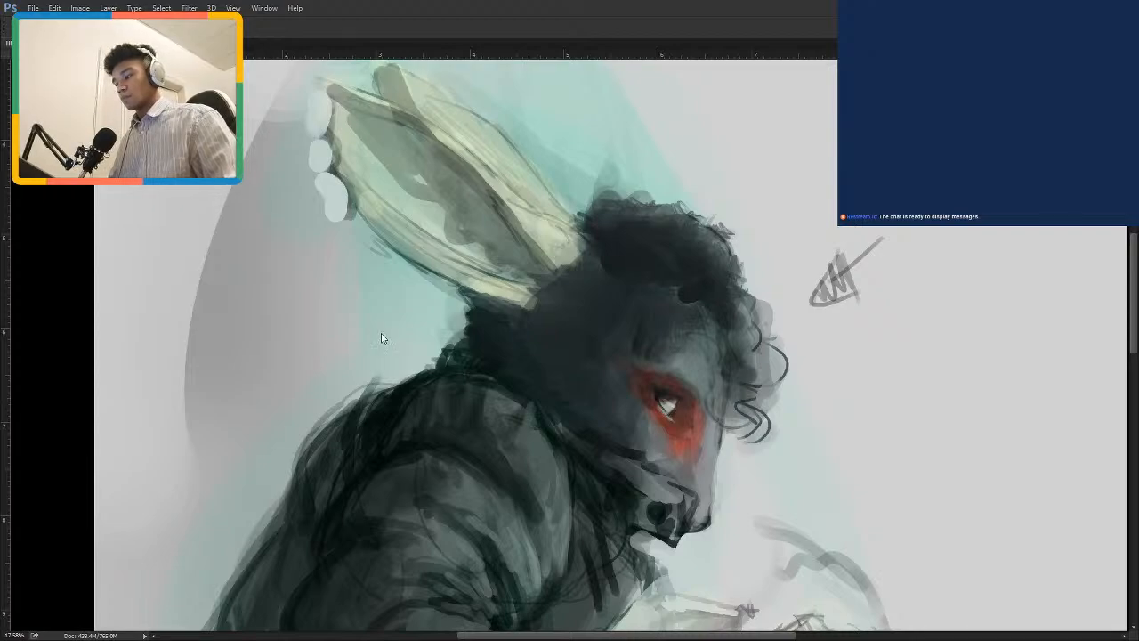
pyautogui.press('i')
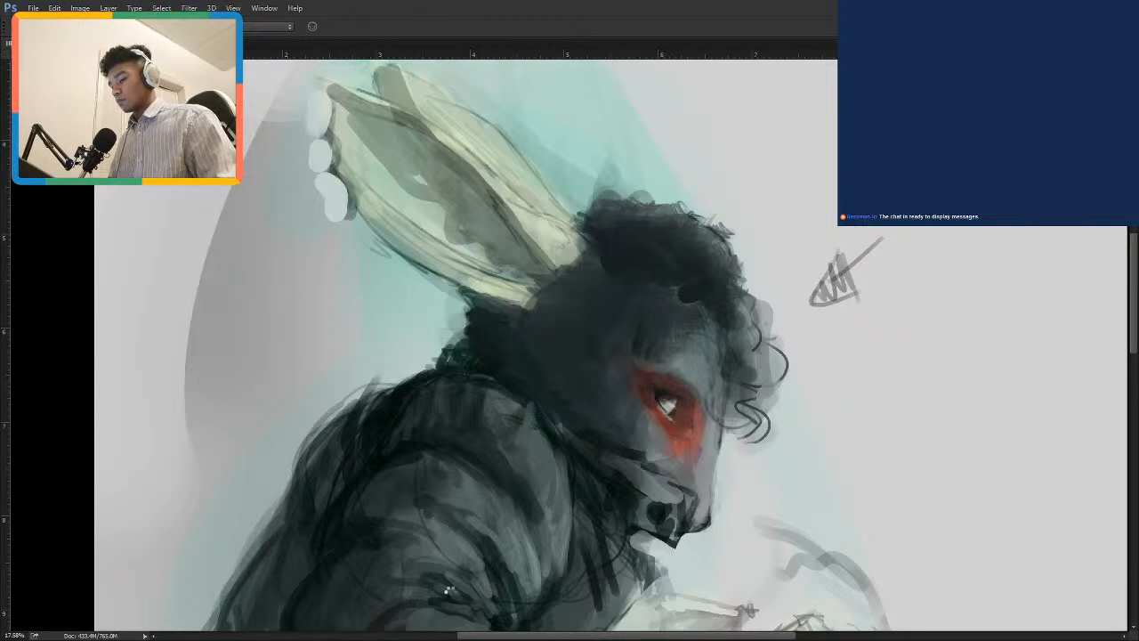
pyautogui.hotkey('ctrl', '-')
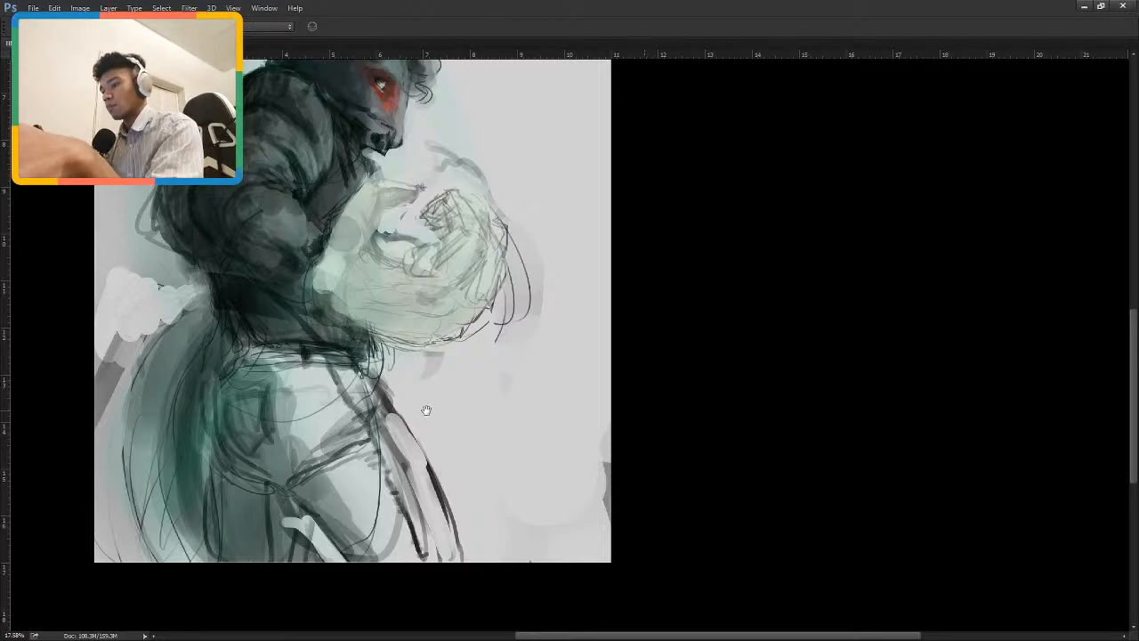
pyautogui.moveTo(332, 353); pyautogui.dragTo(619, 526)
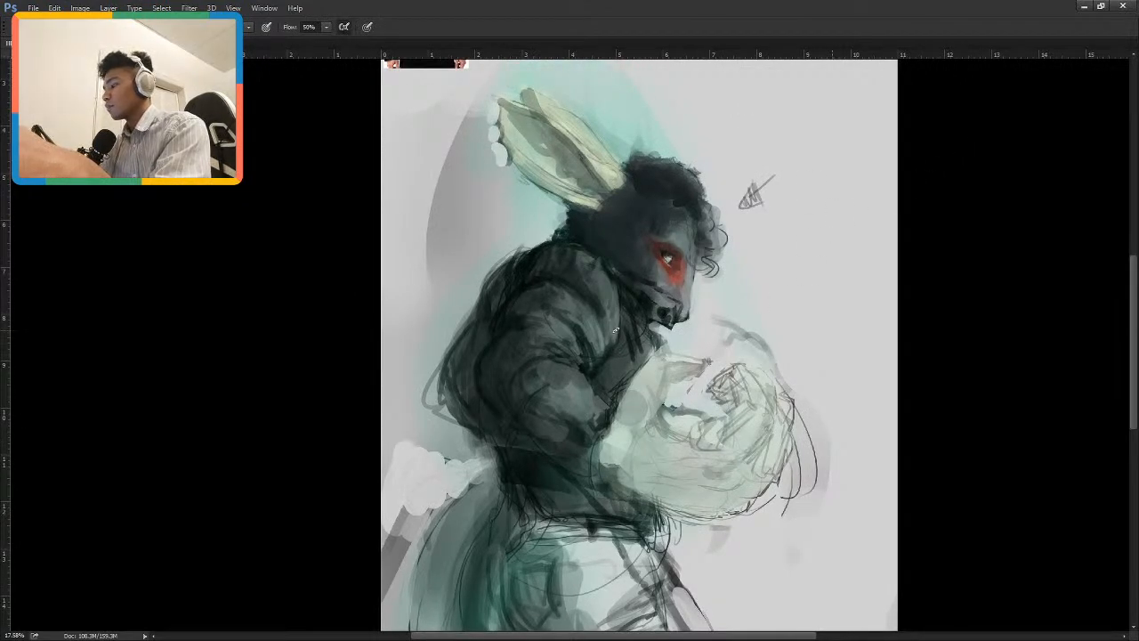
pyautogui.moveTo(711, 322); pyautogui.dragTo(705, 437)
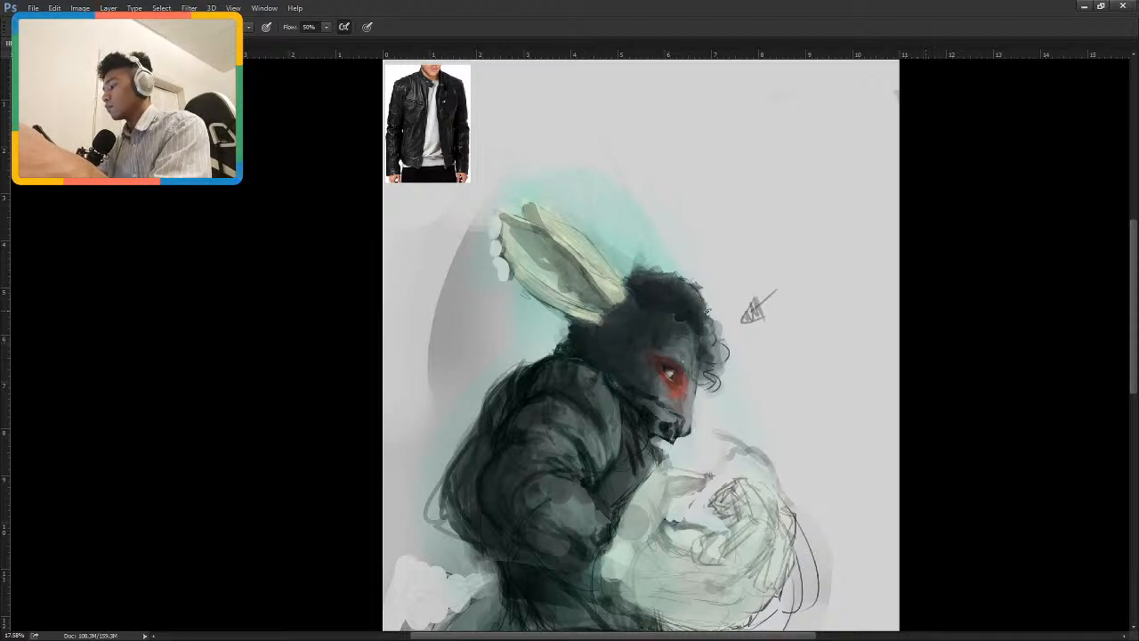
pyautogui.scroll(-1, 709, 311)
pyautogui.moveTo(708, 311); pyautogui.dragTo(629, 389)
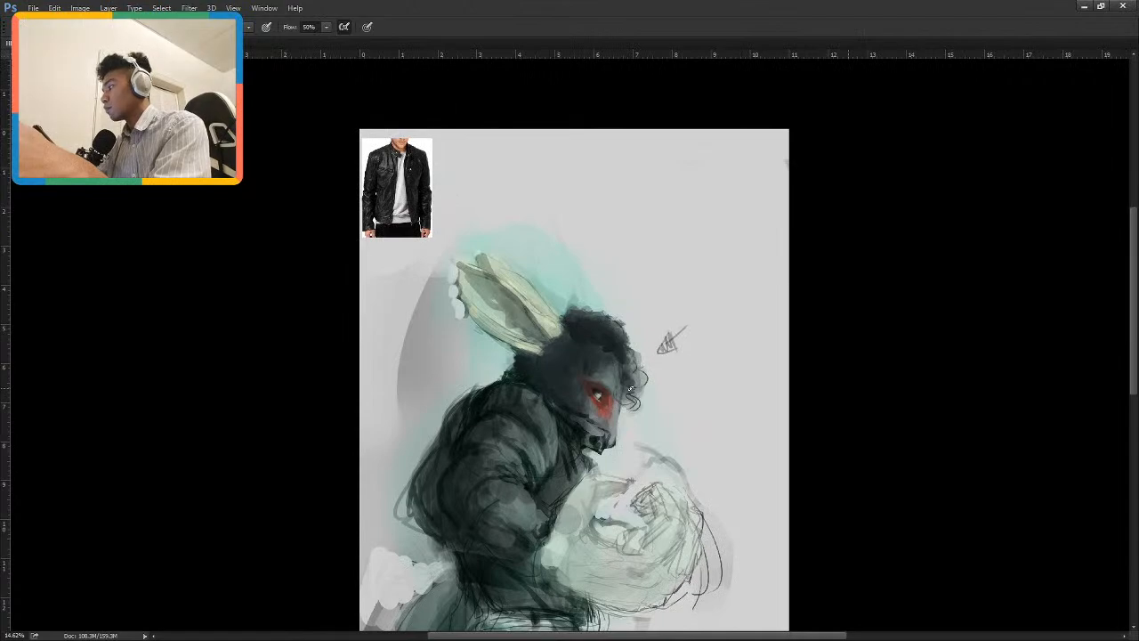
pyautogui.moveTo(813, 272)
pyautogui.mouseDown()
pyautogui.moveTo(729, 364)
pyautogui.moveTo(775, 368)
pyautogui.mouseUp()
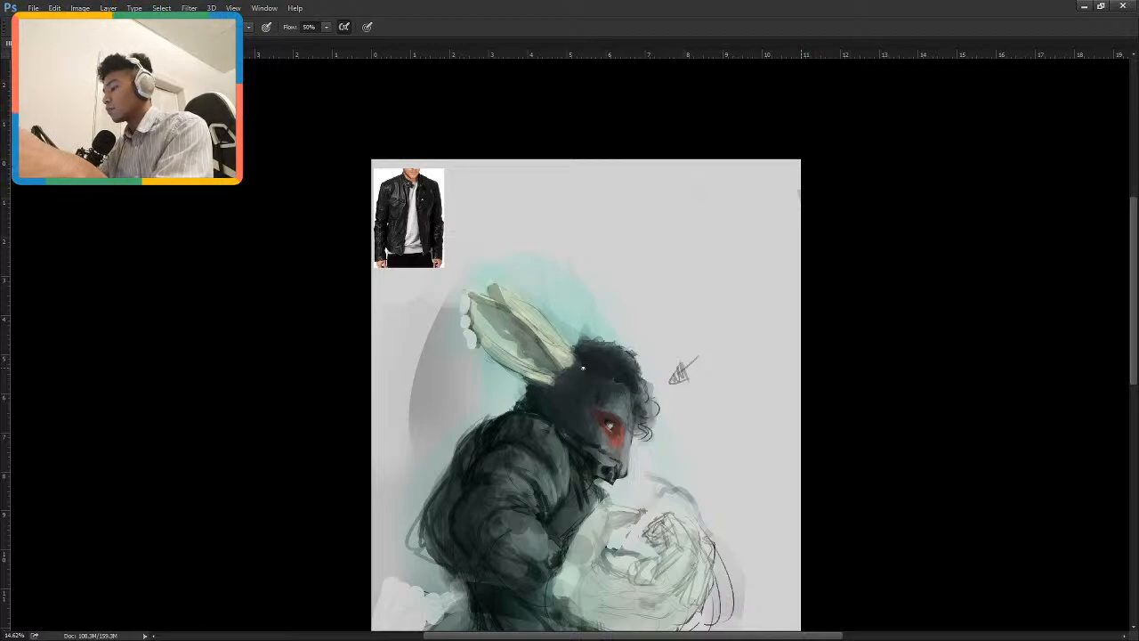
# Try a thin upward stroke on the background above the rabbit's head.
pyautogui.moveTo(582, 367)
pyautogui.mouseDown()
pyautogui.moveTo(622, 394)
pyautogui.moveTo(600, 297)
pyautogui.mouseUp()
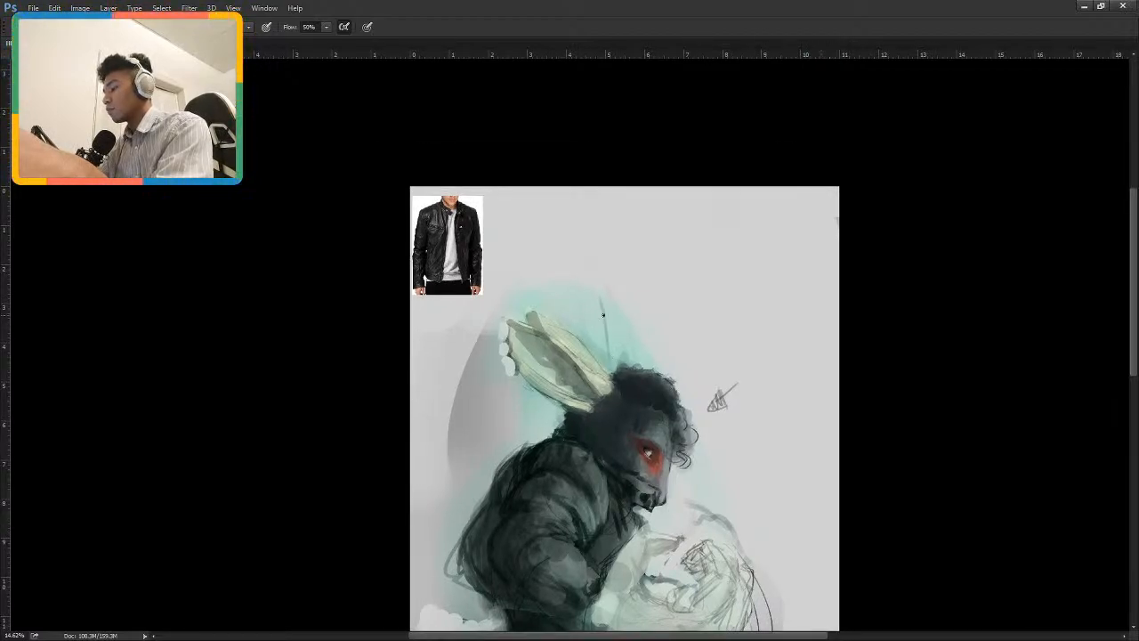
pyautogui.hotkey('ctrl', 'z')
pyautogui.moveTo(628, 402); pyautogui.dragTo(597, 314)
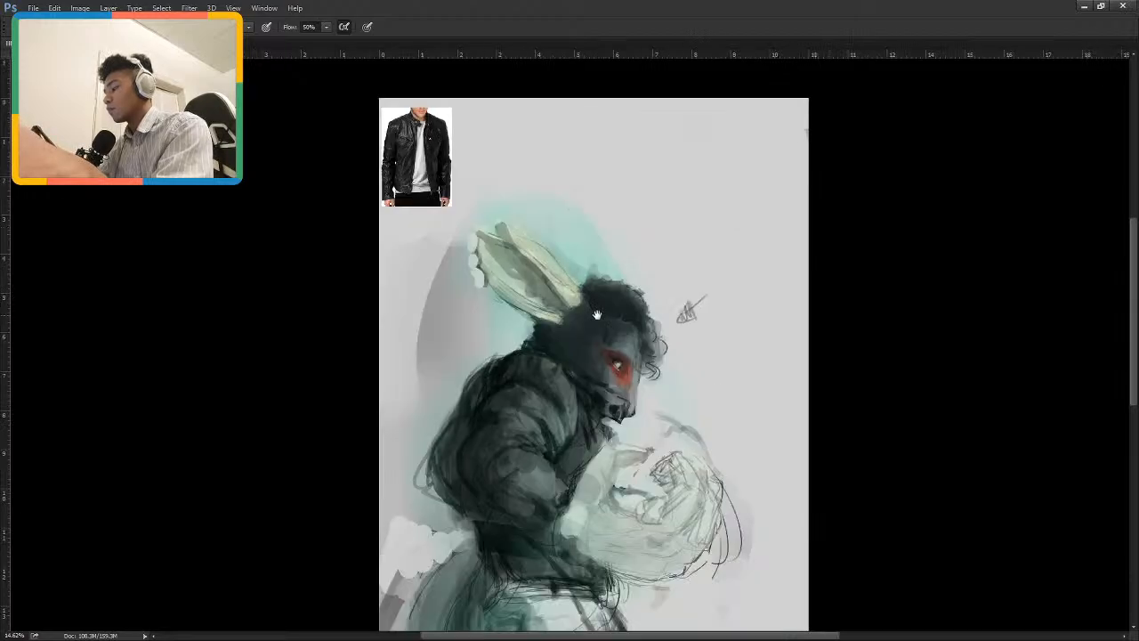
pyautogui.press('alt')
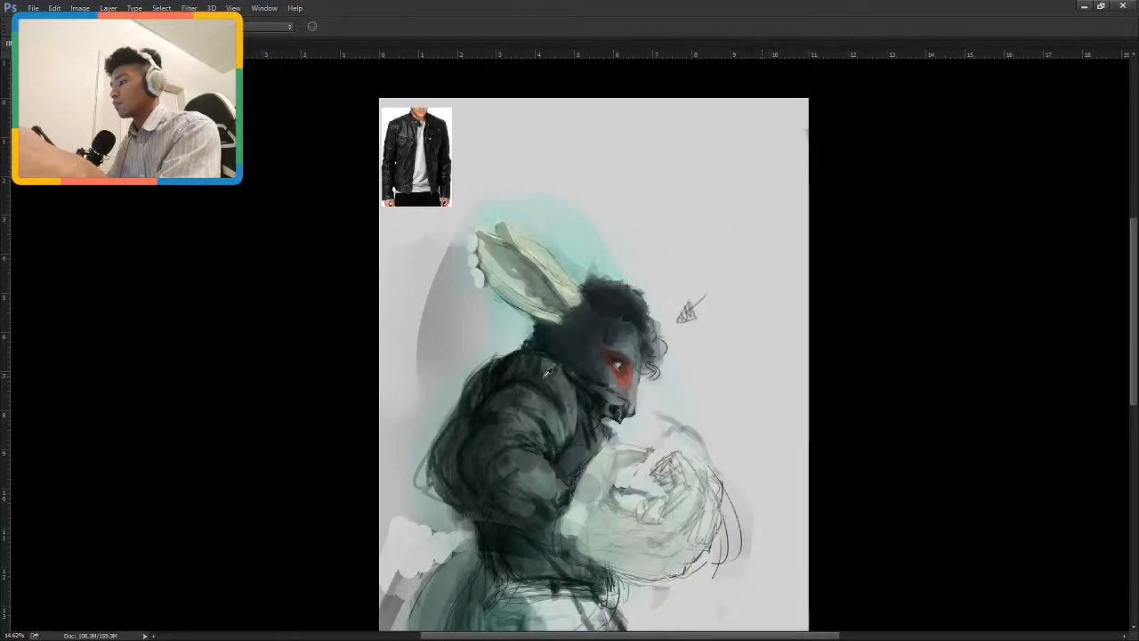
# Paint a thin white highlight line along the front edge of the jacket's shoulder, replacing the first attempt.
pyautogui.scroll(2, 480, 301)
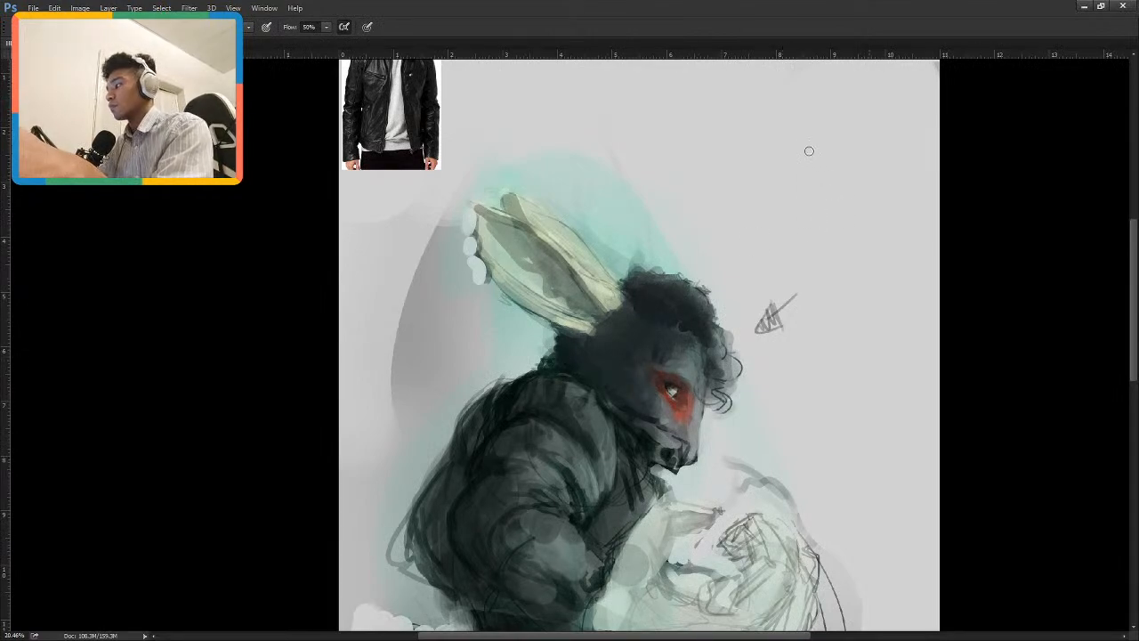
pyautogui.moveTo(571, 369)
pyautogui.mouseDown()
pyautogui.moveTo(546, 446)
pyautogui.moveTo(551, 394)
pyautogui.moveTo(549, 447)
pyautogui.mouseUp()
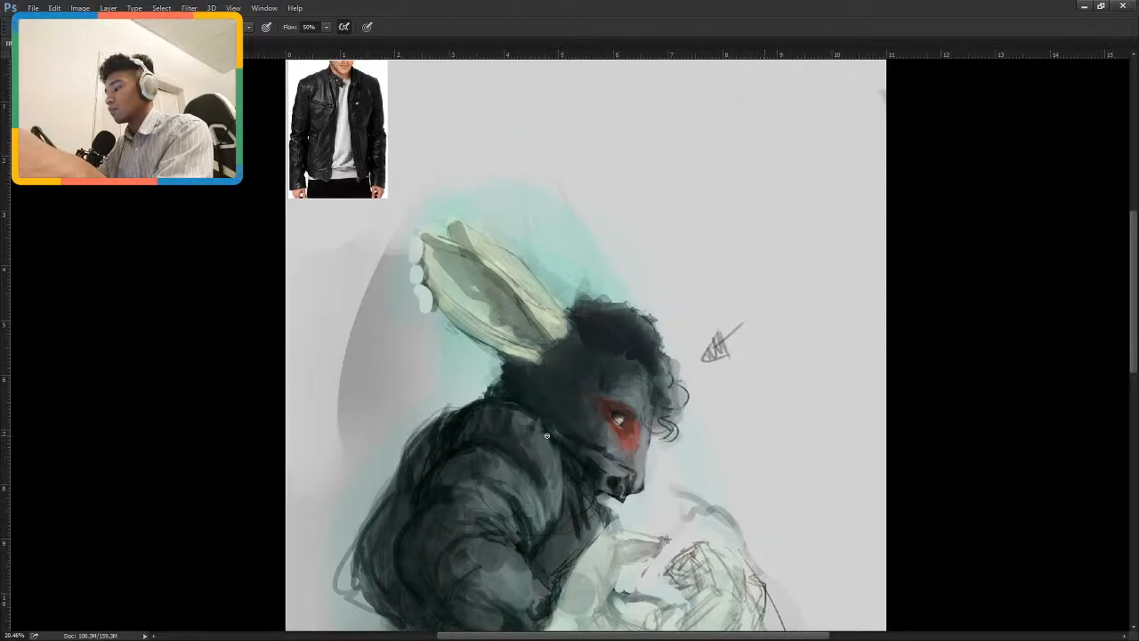
pyautogui.moveTo(515, 406)
pyautogui.mouseDown()
pyautogui.moveTo(560, 446)
pyautogui.moveTo(534, 411)
pyautogui.moveTo(558, 437)
pyautogui.moveTo(564, 461)
pyautogui.mouseUp()
pyautogui.hotkey('ctrl', 'z')
pyautogui.hotkey('ctrl', 'z')
pyautogui.moveTo(541, 418)
pyautogui.mouseDown()
pyautogui.moveTo(562, 448)
pyautogui.moveTo(563, 506)
pyautogui.mouseUp()
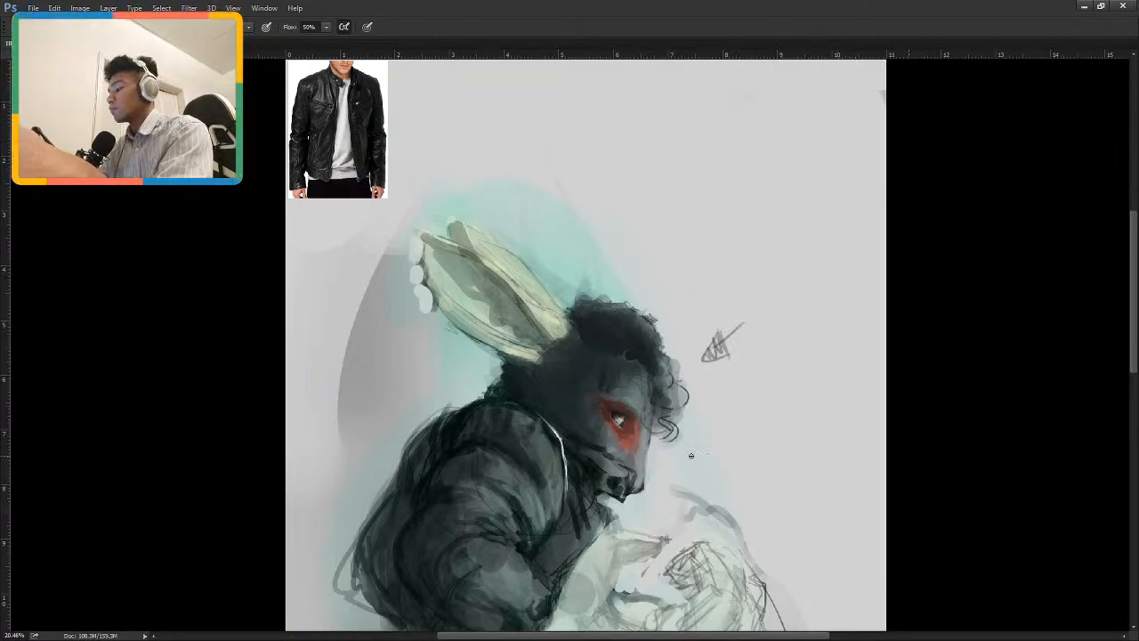
# Paint small white highlights on the front edge of the curly hair and a white line along the muzzle.
pyautogui.moveTo(649, 329); pyautogui.dragTo(670, 374)
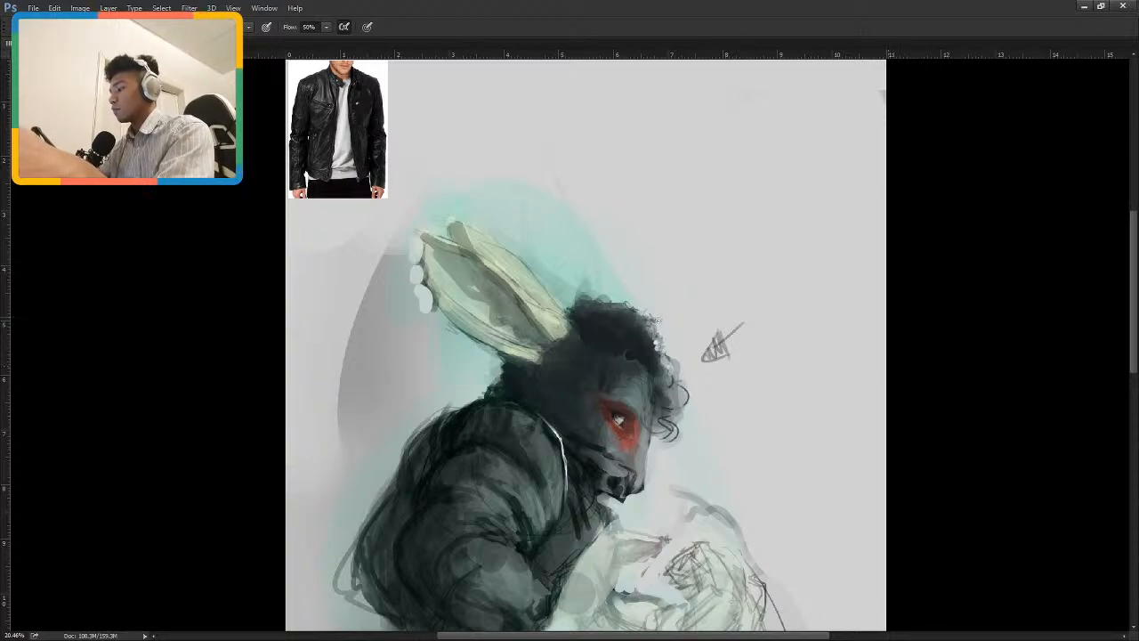
pyautogui.moveTo(678, 272); pyautogui.dragTo(728, 242)
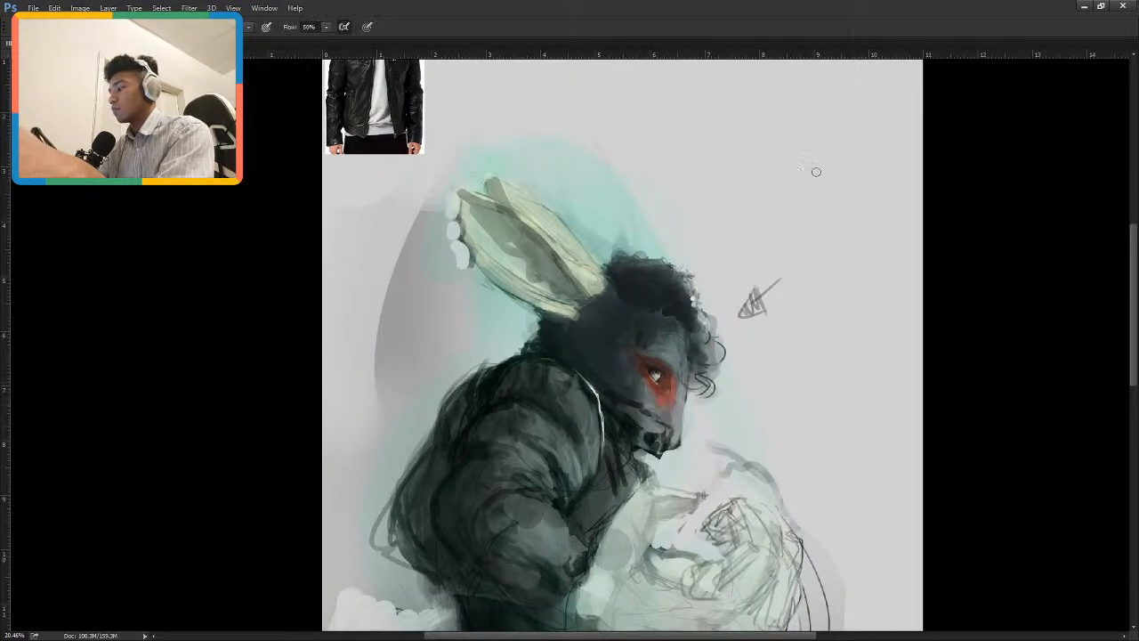
pyautogui.moveTo(628, 404); pyautogui.dragTo(672, 429)
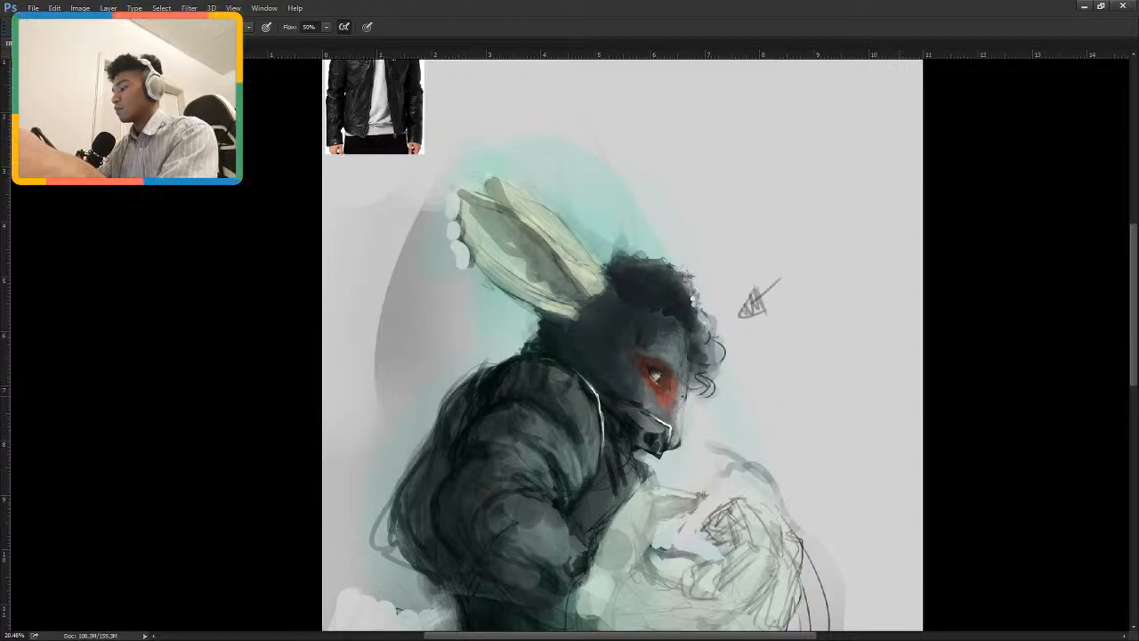
pyautogui.press('i')
pyautogui.press('b')
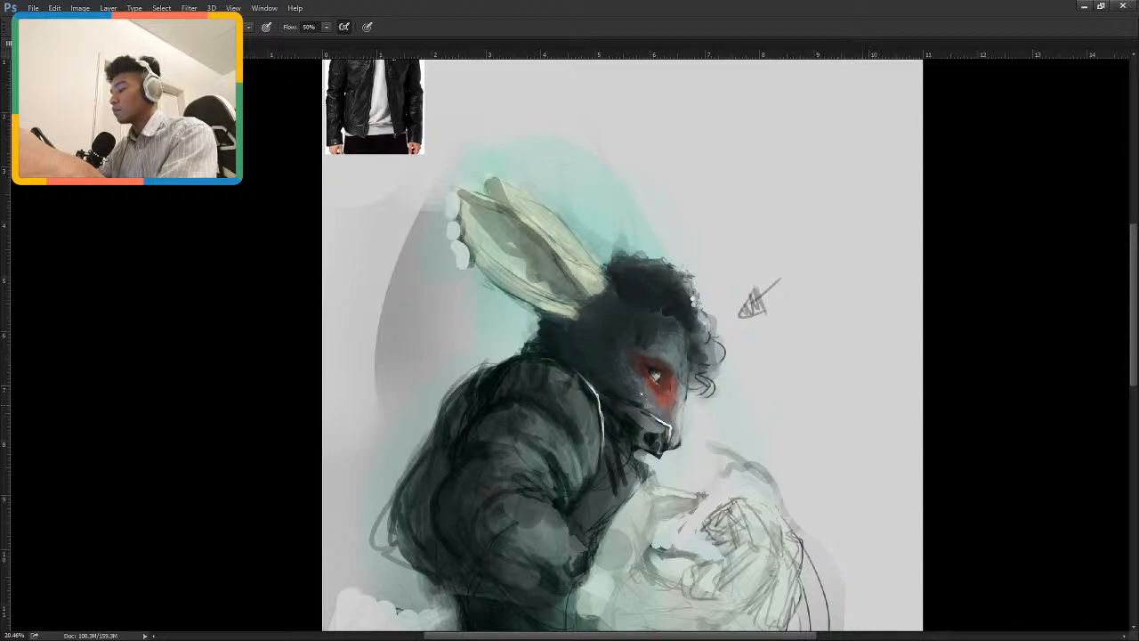
# Reduce the textured brush to a small size and add light touches on the cheek and under the eye.
pyautogui.moveTo(732, 355); pyautogui.dragTo(655, 367)
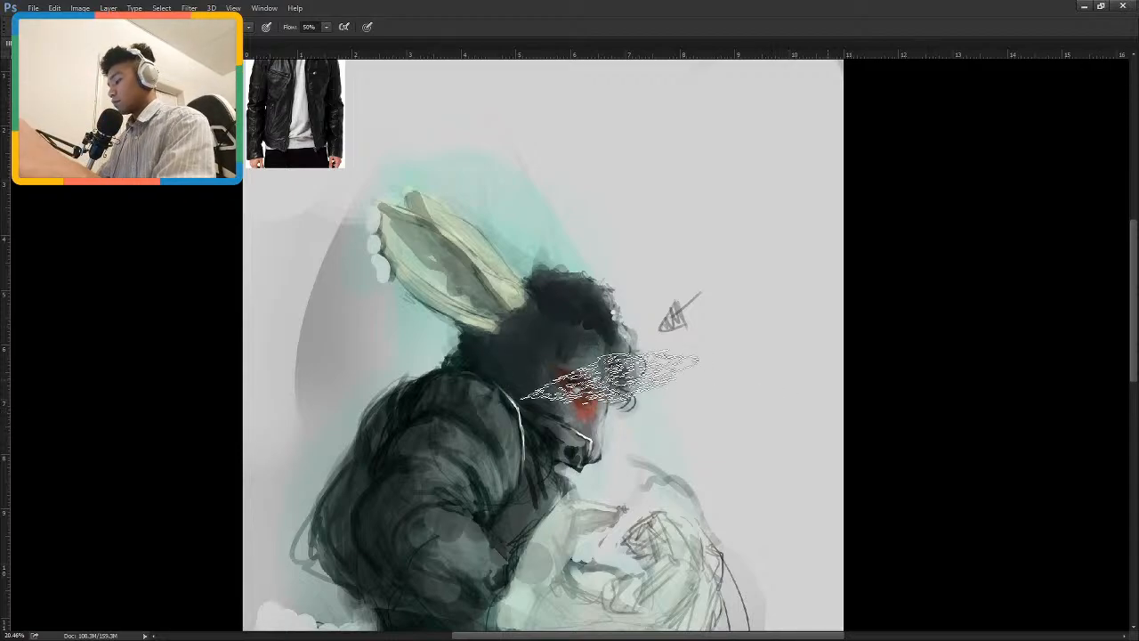
pyautogui.press('[')
pyautogui.press('[')
pyautogui.press('[')
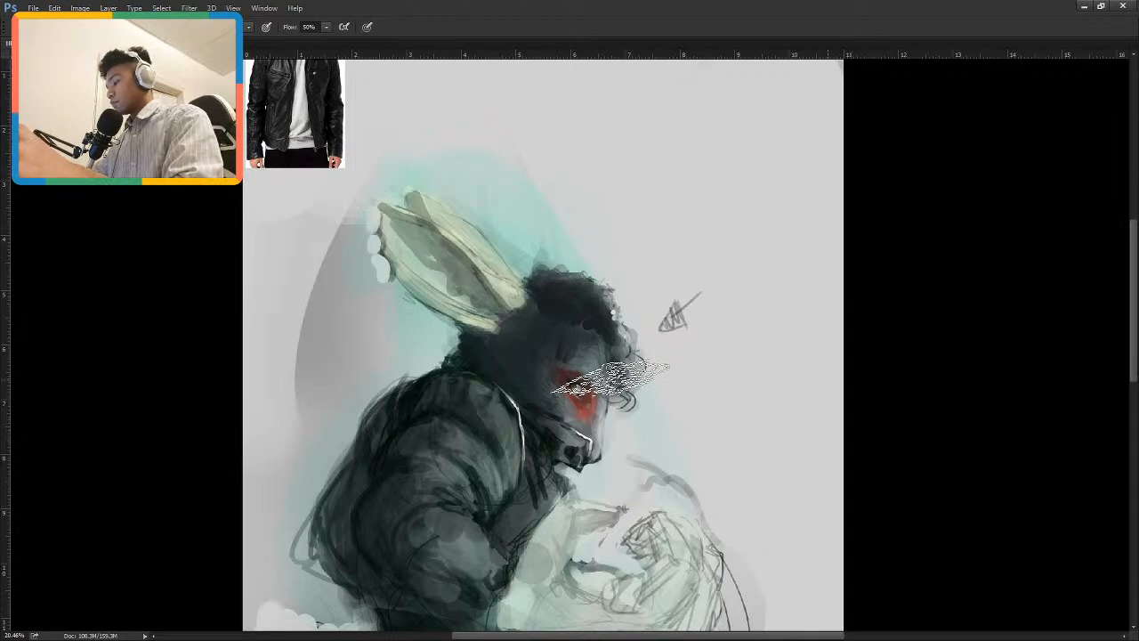
pyautogui.press('[')
pyautogui.press('[')
pyautogui.press('[')
pyautogui.press('[')
pyautogui.press('[')
pyautogui.press('[')
pyautogui.press('[')
pyautogui.press('[')
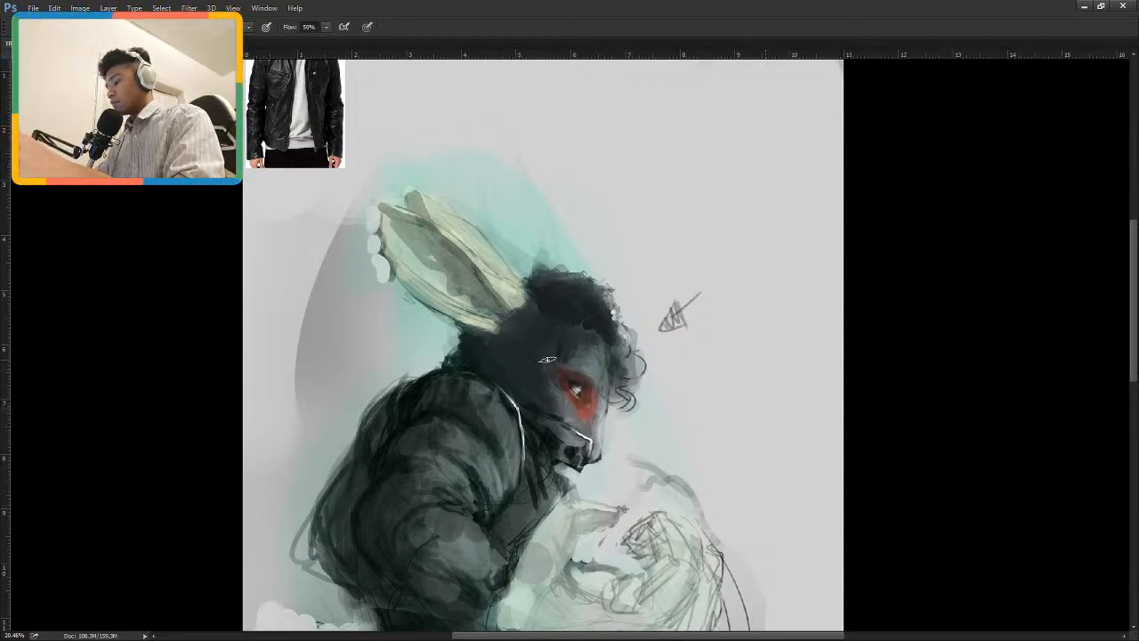
pyautogui.keyDown('alt'); pyautogui.click(569, 419); pyautogui.keyUp('alt')
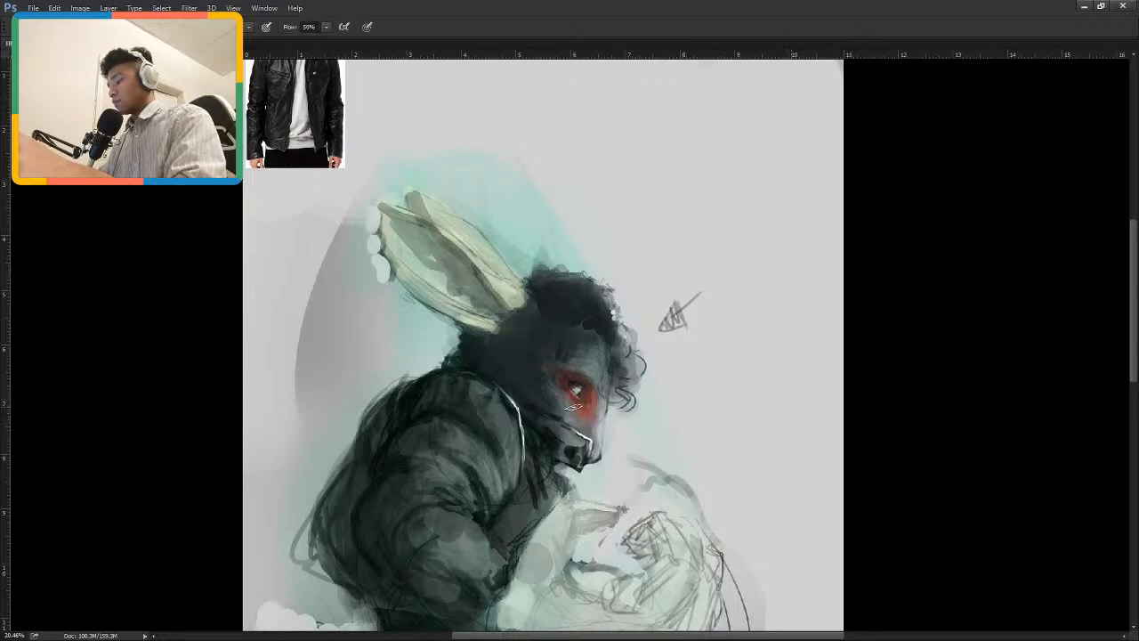
pyautogui.moveTo(570, 408); pyautogui.dragTo(578, 406)
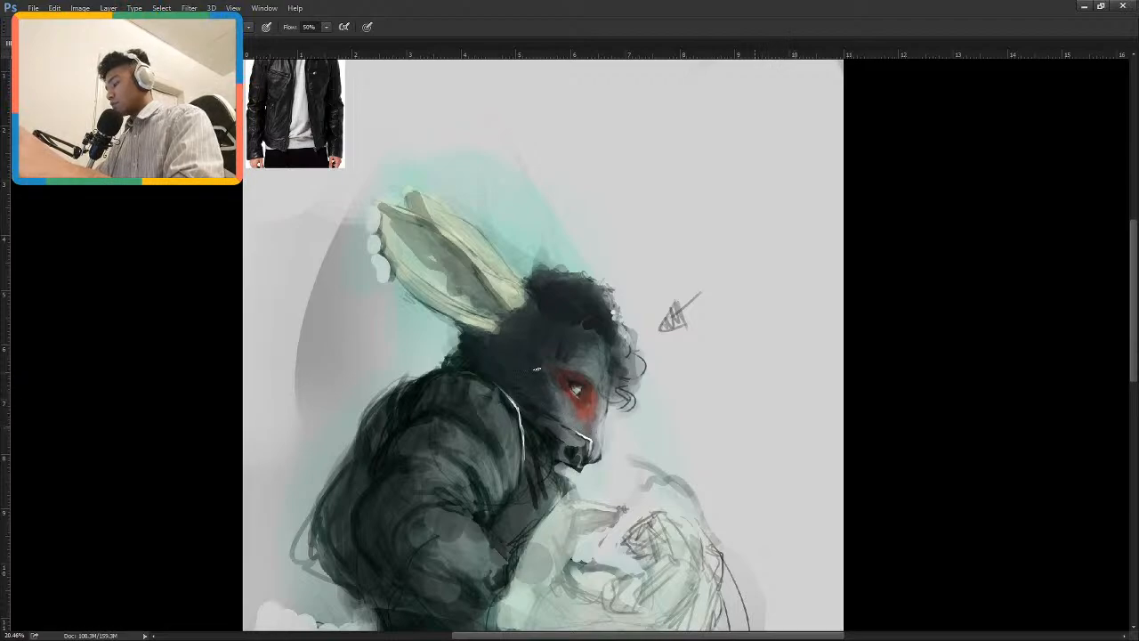
pyautogui.keyDown('alt'); pyautogui.click(537, 400); pyautogui.keyUp('alt')
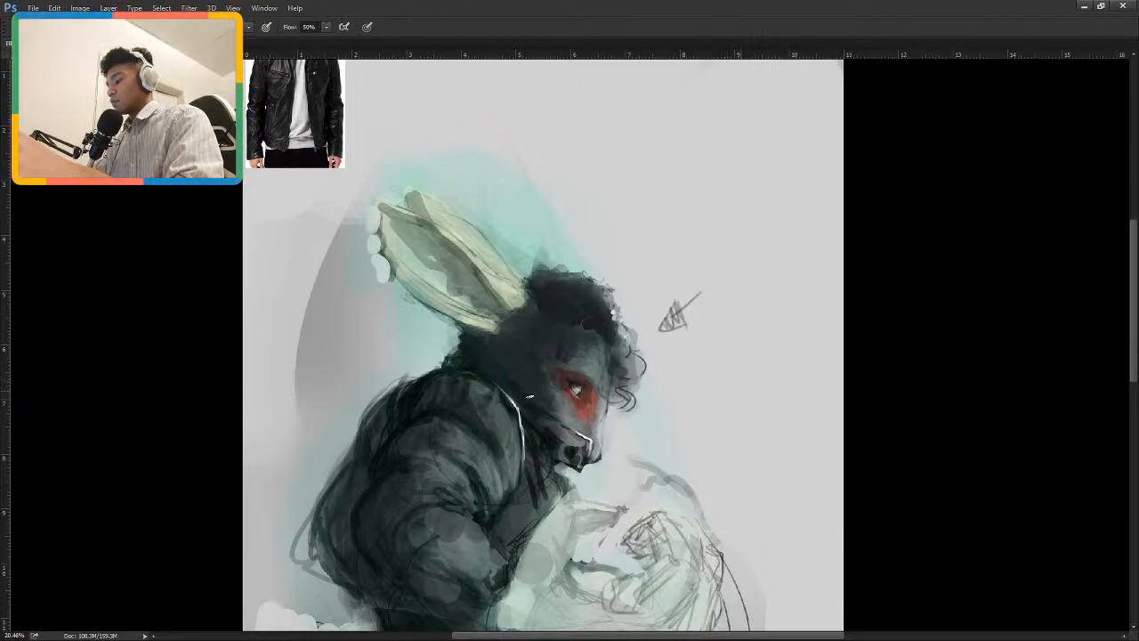
pyautogui.keyDown('alt'); pyautogui.click(500, 372); pyautogui.keyUp('alt')
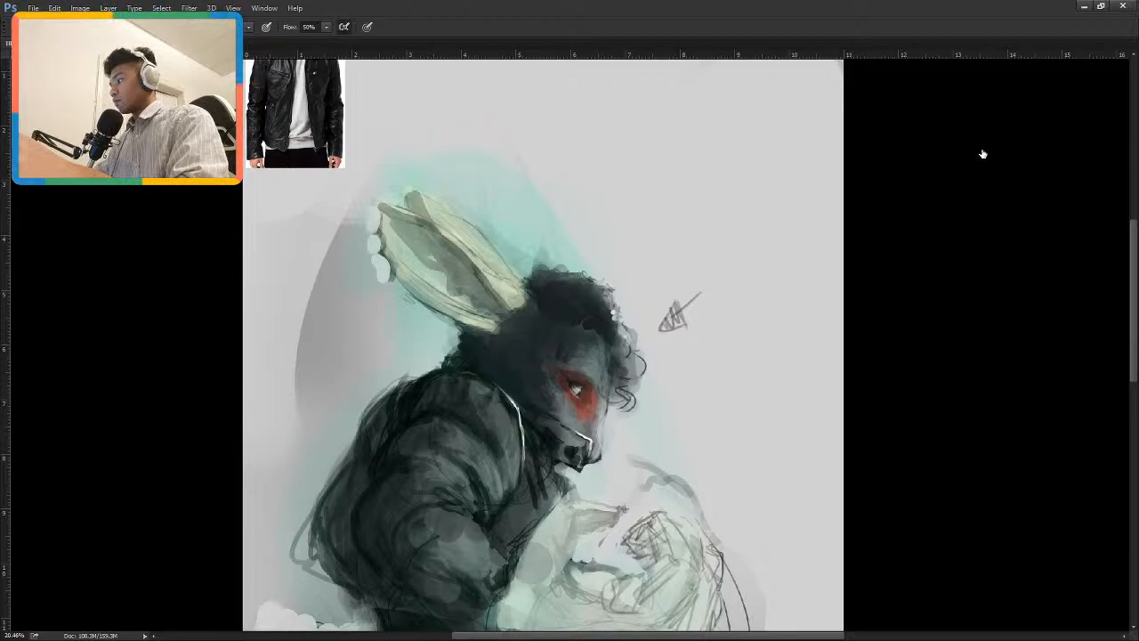
# Set the brush flow to 100%, enlarge the brush and paint strokes from the jaw down over the jacket, redoing the first one.
pyautogui.hotkey('shift', '0')
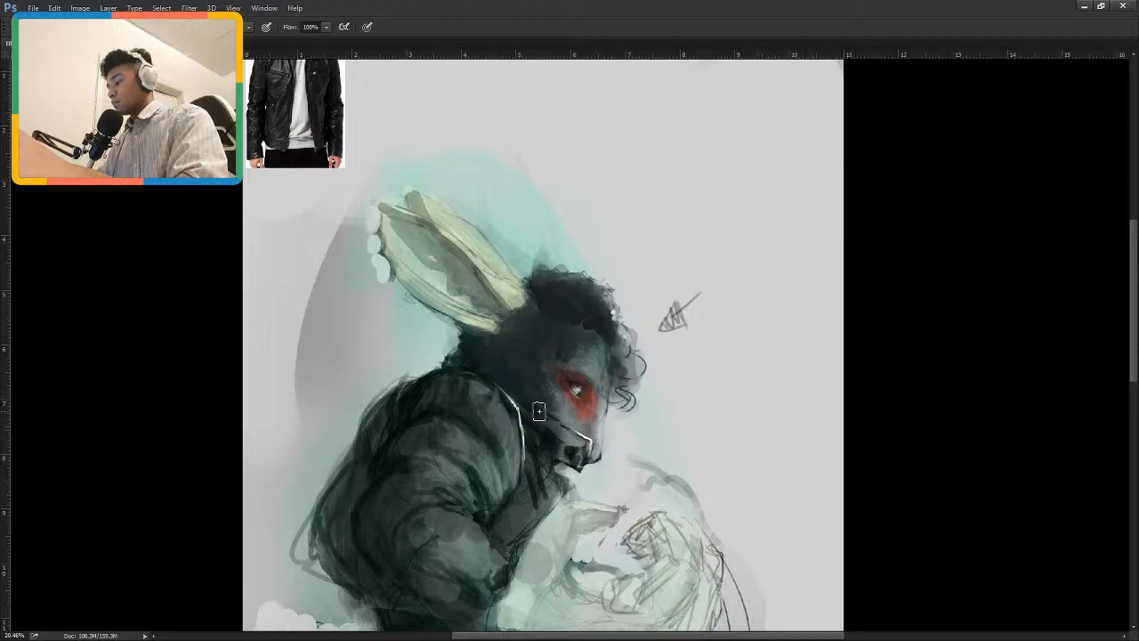
pyautogui.press(']')
pyautogui.press(']')
pyautogui.press(']')
pyautogui.moveTo(543, 424)
pyautogui.mouseDown()
pyautogui.moveTo(571, 465)
pyautogui.moveTo(531, 413)
pyautogui.moveTo(545, 447)
pyautogui.moveTo(578, 457)
pyautogui.moveTo(535, 426)
pyautogui.moveTo(581, 455)
pyautogui.moveTo(534, 423)
pyautogui.moveTo(581, 455)
pyautogui.moveTo(547, 427)
pyautogui.moveTo(546, 456)
pyautogui.moveTo(542, 448)
pyautogui.moveTo(496, 526)
pyautogui.mouseUp()
pyautogui.hotkey('ctrl', 'z')
pyautogui.hotkey('ctrl', 'z')
pyautogui.moveTo(534, 422)
pyautogui.mouseDown()
pyautogui.moveTo(528, 494)
pyautogui.moveTo(543, 436)
pyautogui.moveTo(521, 530)
pyautogui.mouseUp()
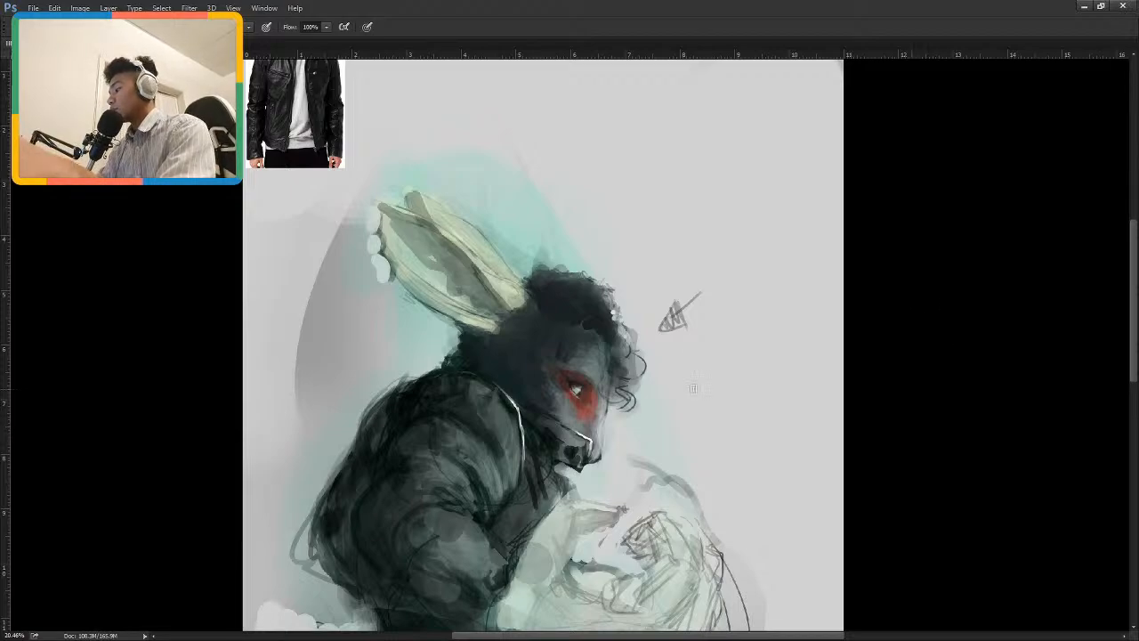
# Try thick dark grey test strokes on the empty background in front of the face.
pyautogui.moveTo(719, 326); pyautogui.dragTo(719, 401)
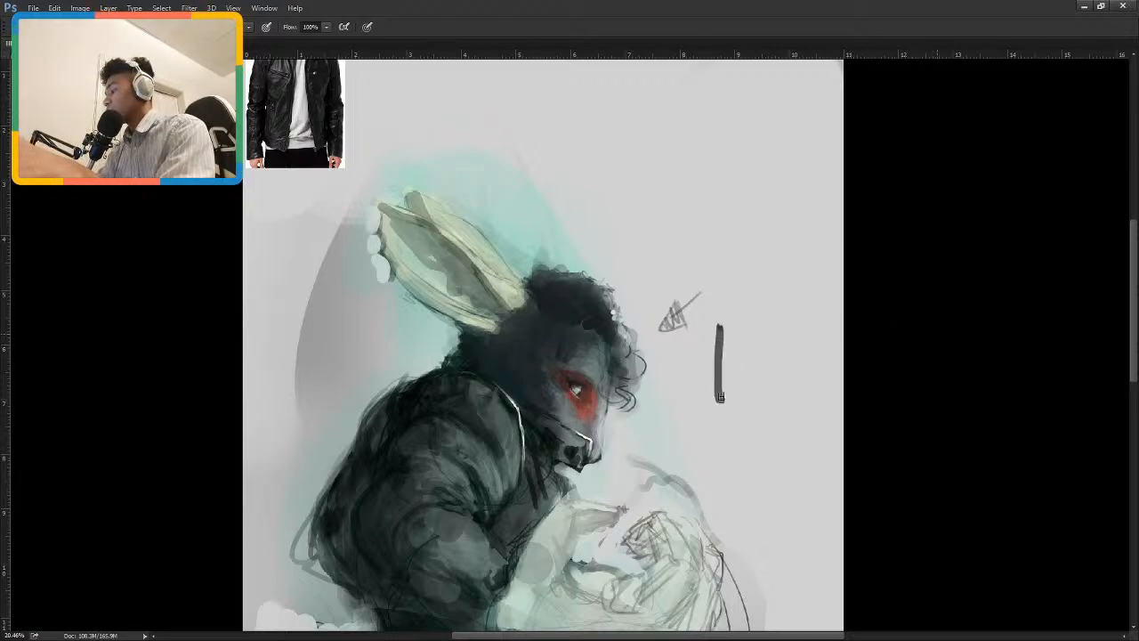
pyautogui.moveTo(724, 347); pyautogui.dragTo(740, 342)
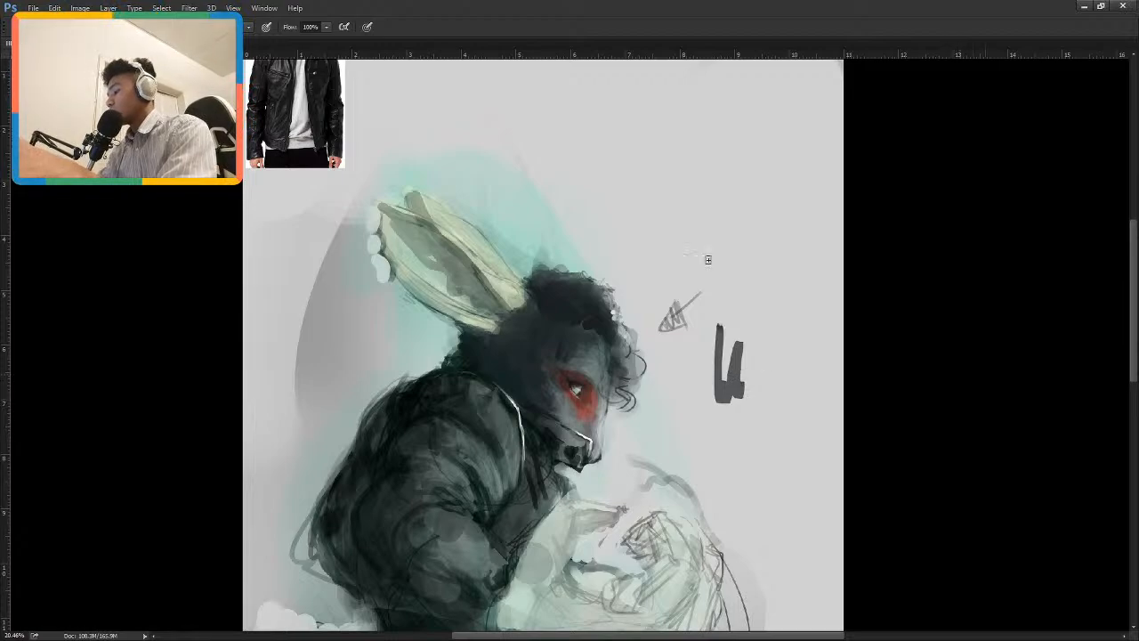
pyautogui.hotkey('ctrl', 'z')
pyautogui.moveTo(741, 373)
pyautogui.mouseDown()
pyautogui.moveTo(686, 310)
pyautogui.moveTo(707, 378)
pyautogui.moveTo(750, 402)
pyautogui.mouseUp()
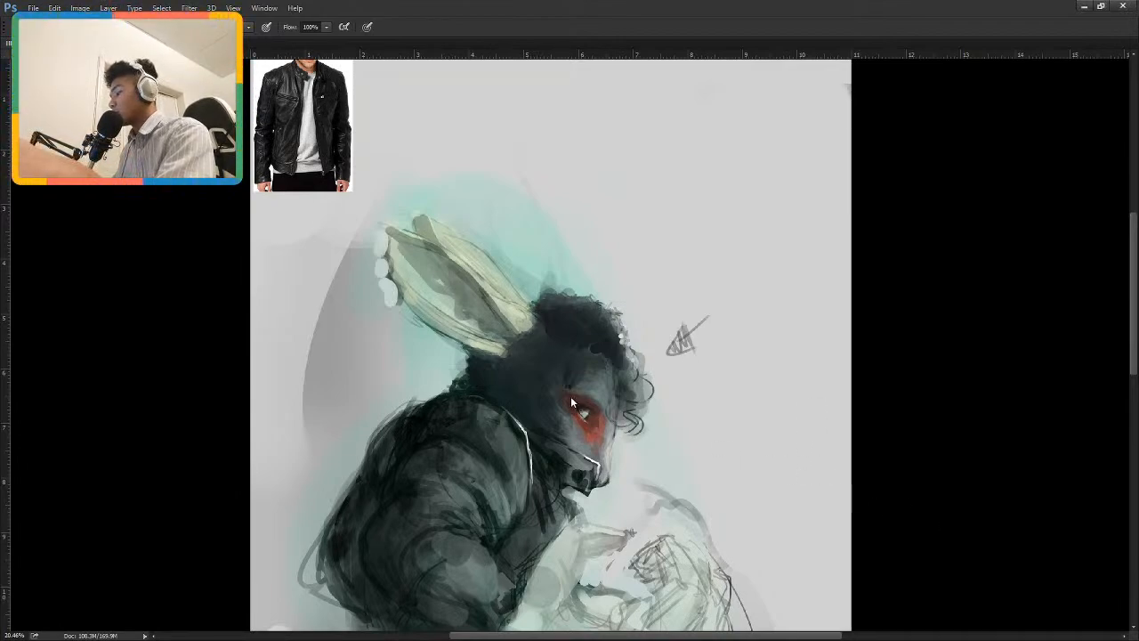
# Paint a small light round stud on the collar below the muzzle and refine it with the brush flow at 50%.
pyautogui.scroll(1, 597, 385)
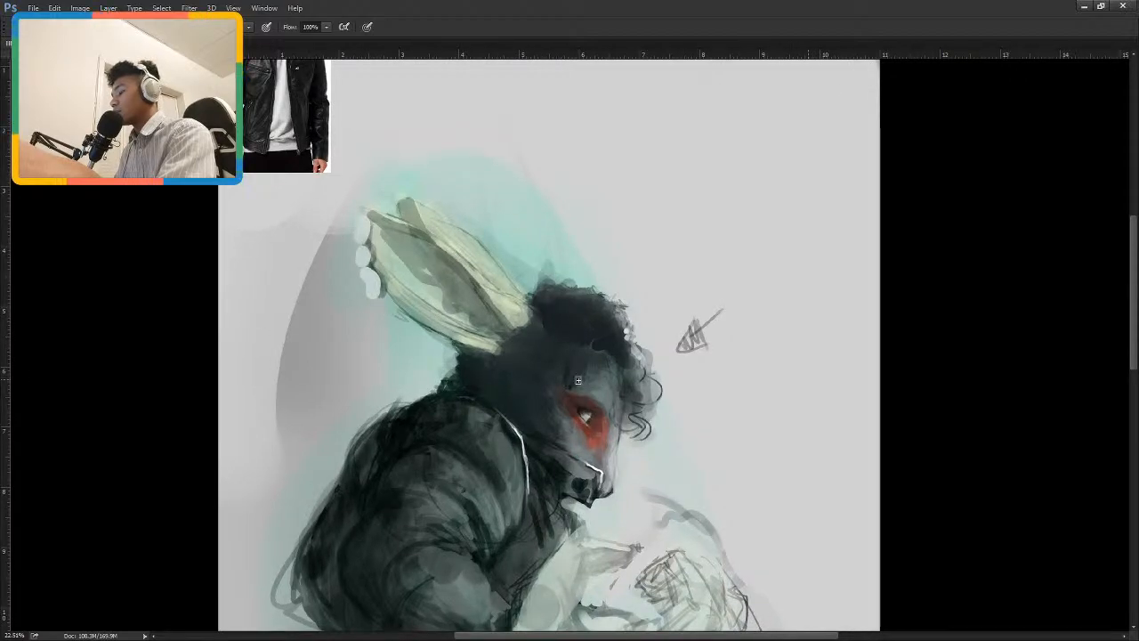
pyautogui.scroll(-1, 583, 377)
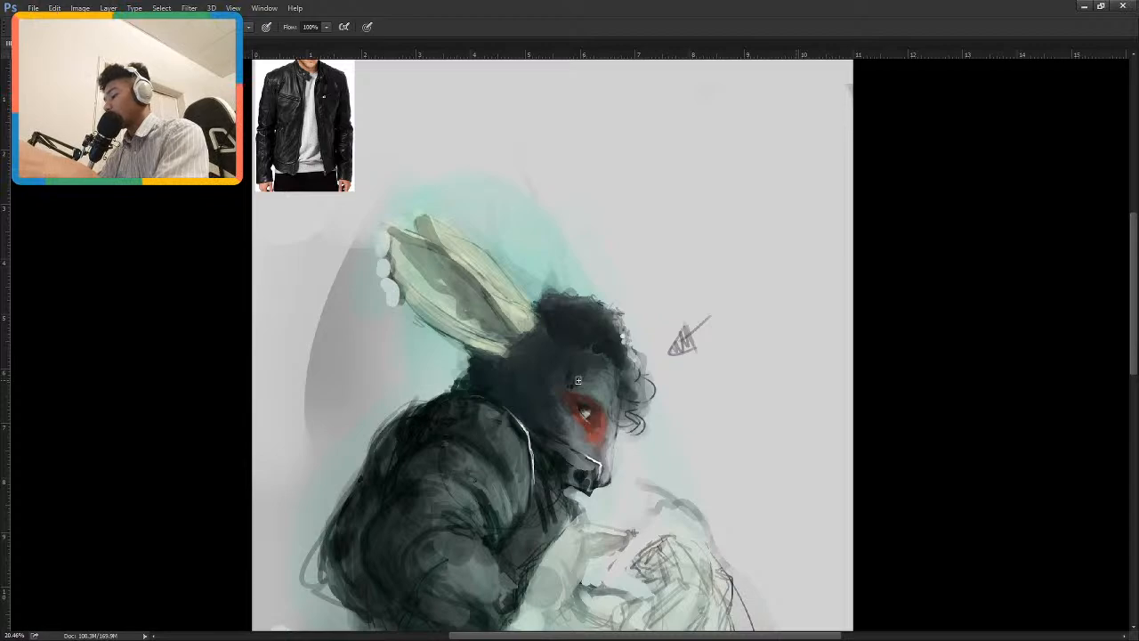
pyautogui.press('alt')
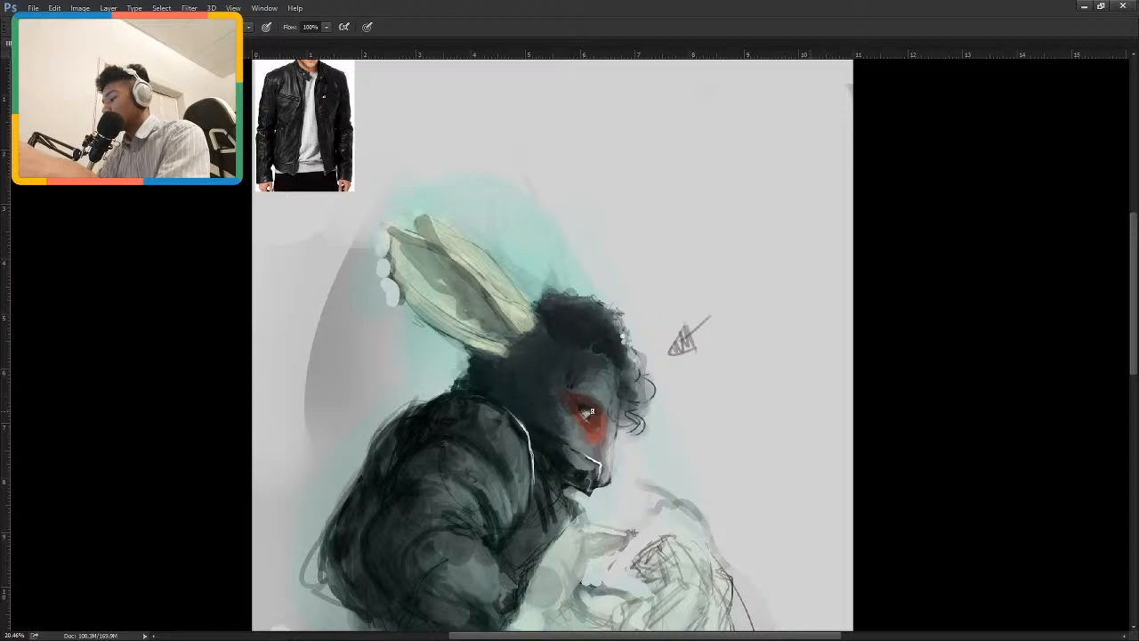
pyautogui.click(580, 477)
pyautogui.click(579, 476)
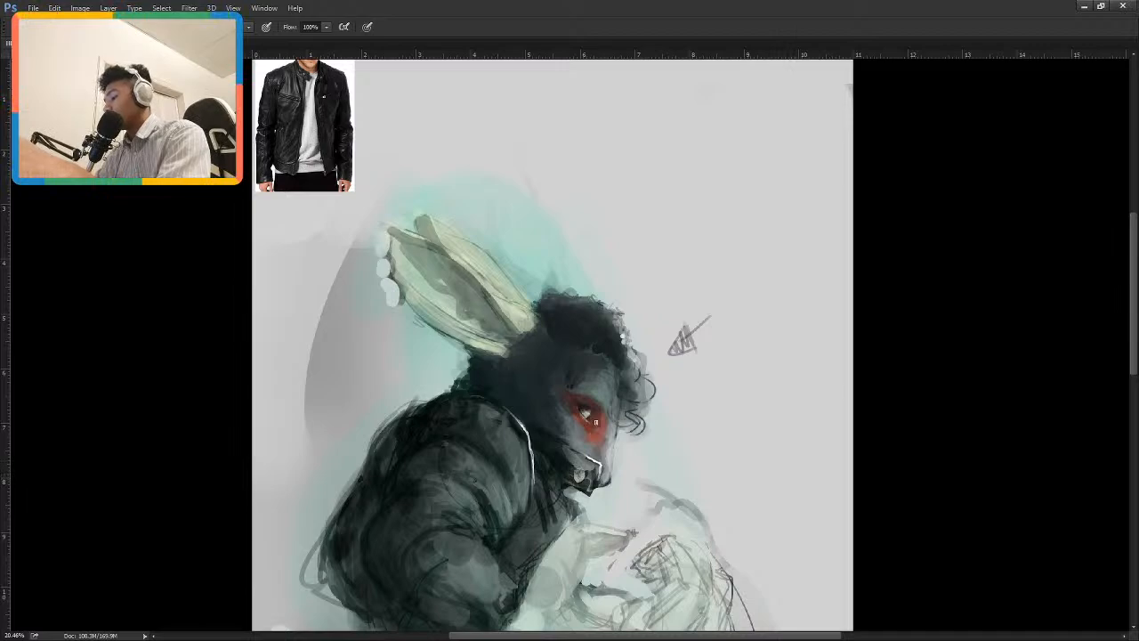
pyautogui.hotkey('shift', '5')
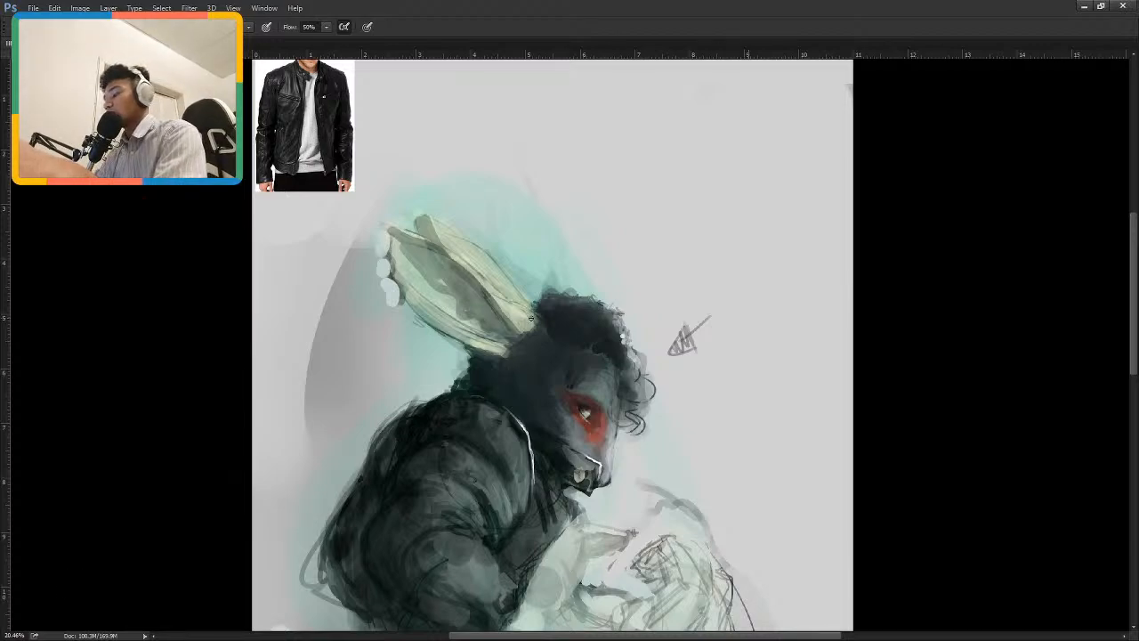
pyautogui.moveTo(598, 463); pyautogui.dragTo(600, 474)
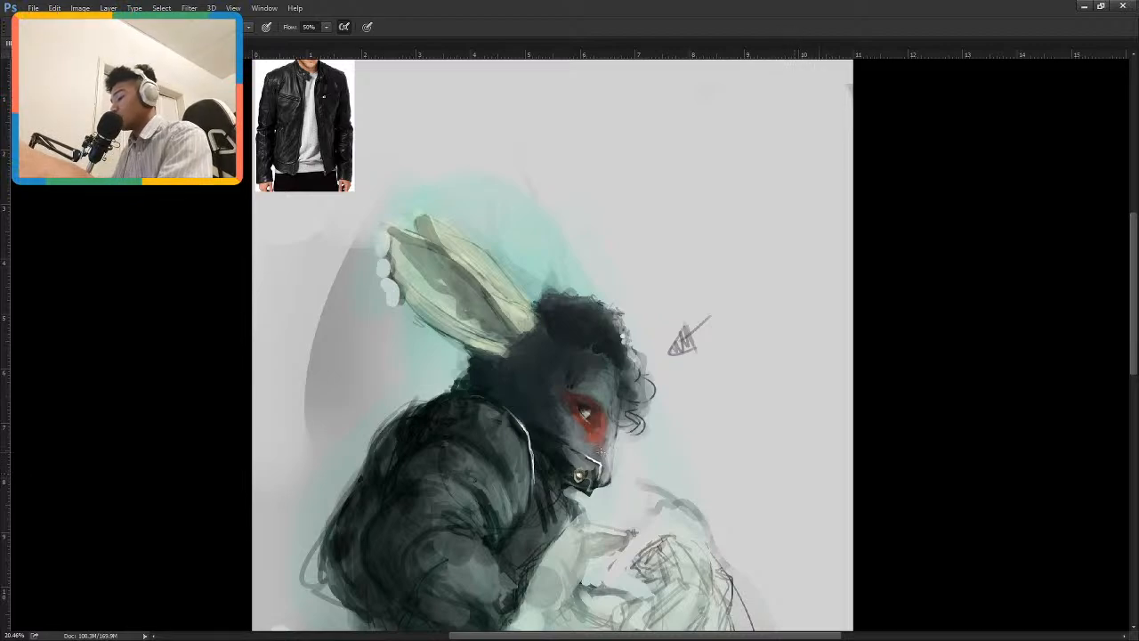
# Examine the collar and snap details in the leather jacket reference photo and compare them with the painted collar and stud.
pyautogui.scroll(1, 602, 453)
pyautogui.scroll(-2, 579, 534)
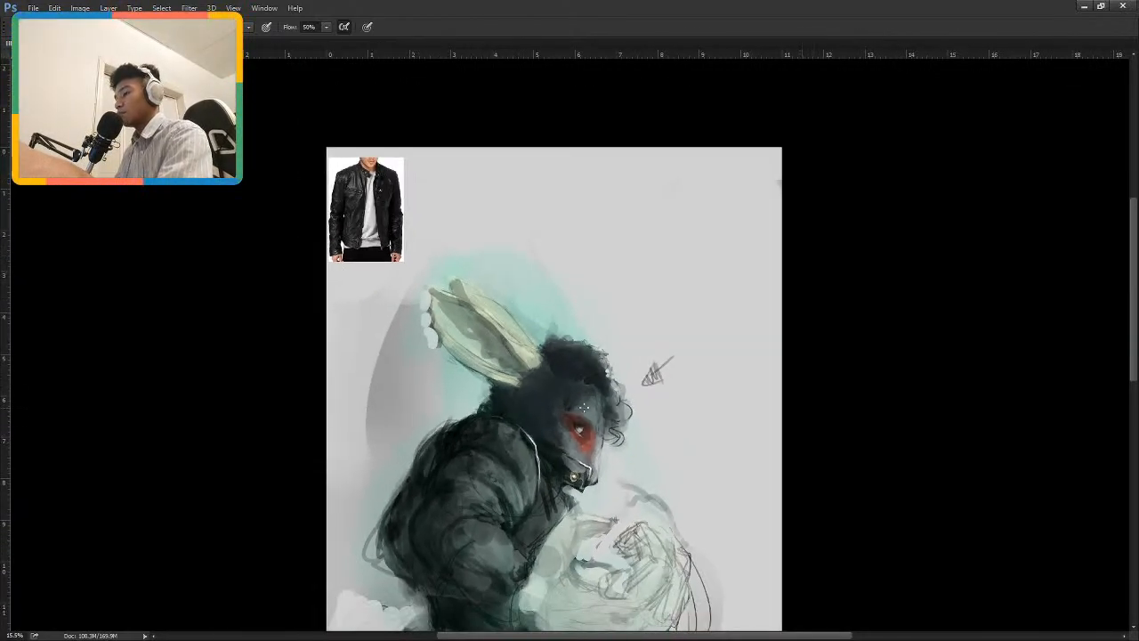
pyautogui.scroll(4, 408, 120)
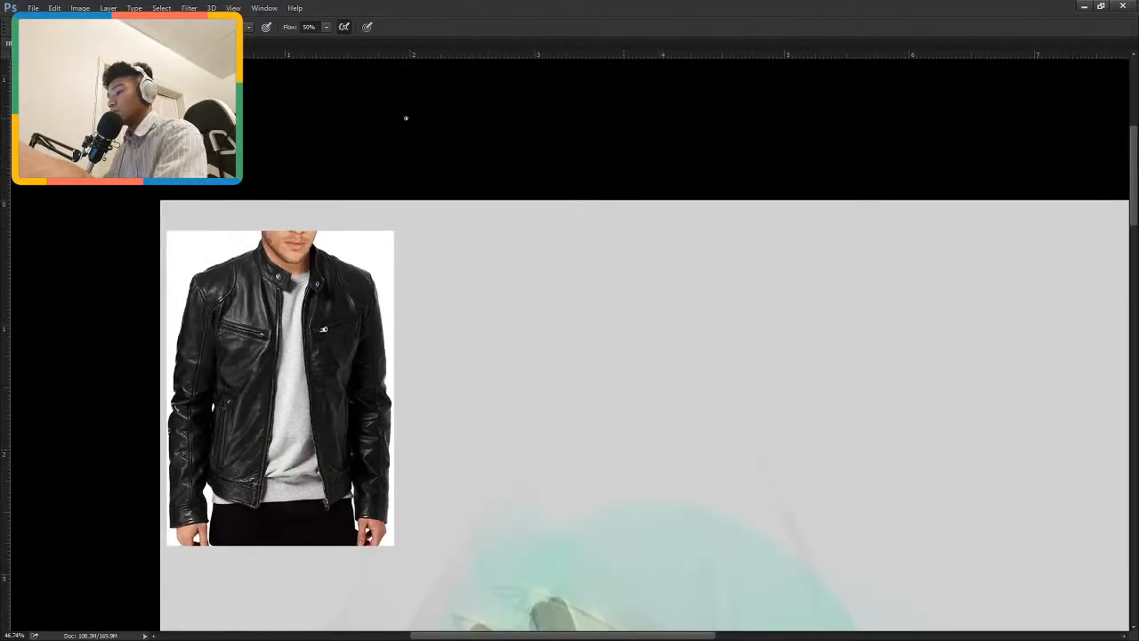
pyautogui.moveTo(625, 528); pyautogui.dragTo(501, 285)
pyautogui.moveTo(562, 356); pyautogui.dragTo(508, 257)
pyautogui.moveTo(585, 465); pyautogui.dragTo(522, 280)
pyautogui.moveTo(623, 478); pyautogui.dragTo(516, 197)
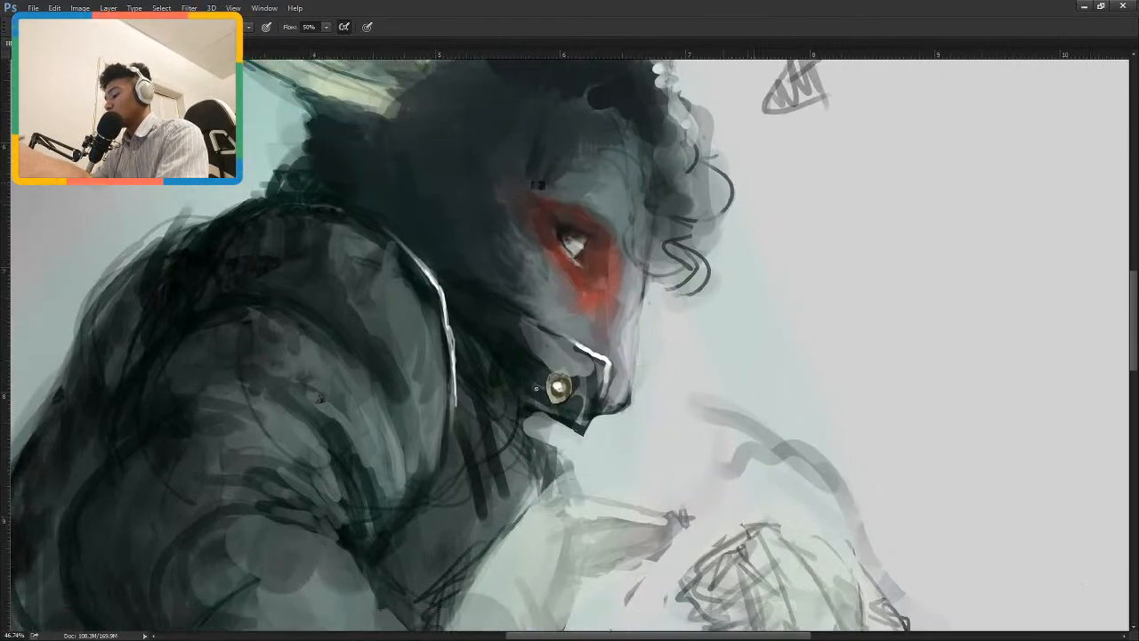
pyautogui.moveTo(561, 442); pyautogui.dragTo(570, 432)
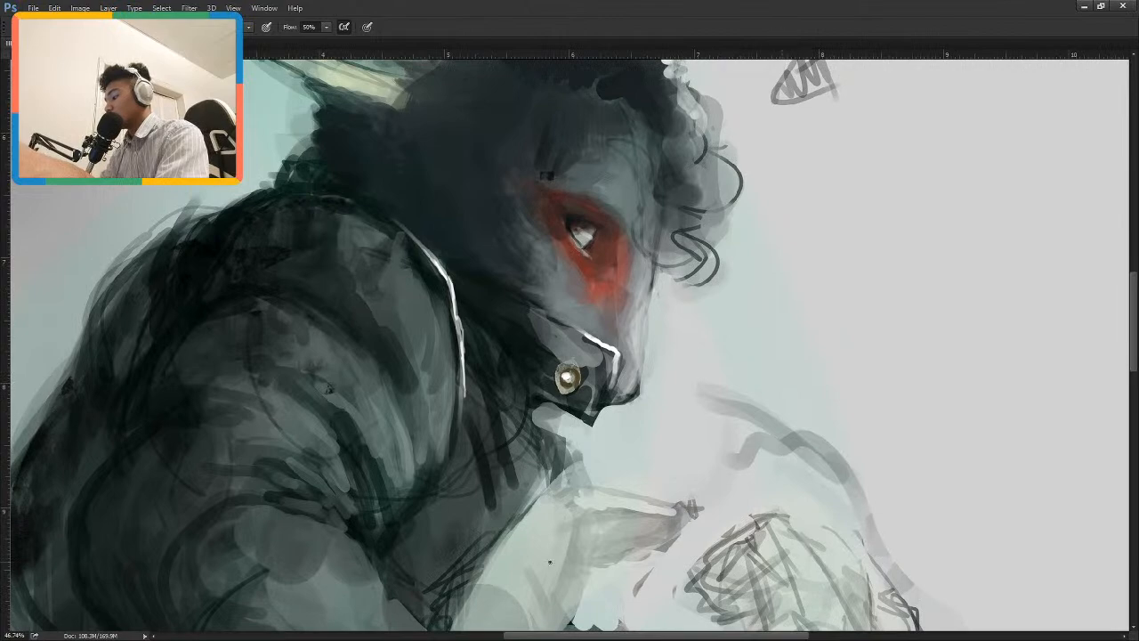
pyautogui.hotkey('alt', 'Tab')
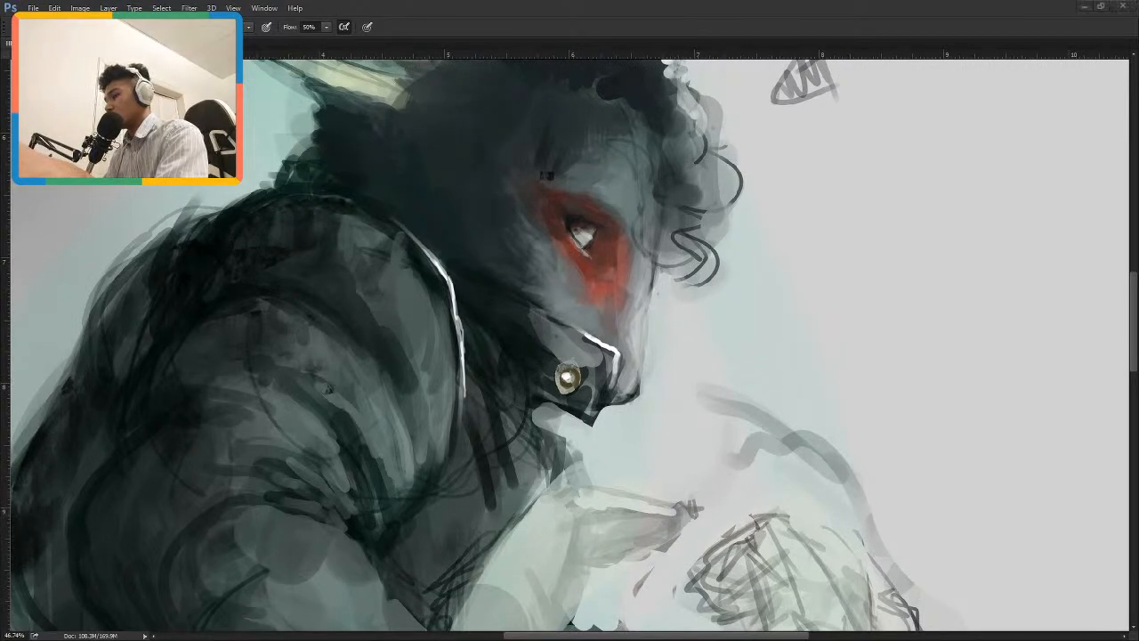
pyautogui.click(535, 636)
pyautogui.moveTo(536, 501); pyautogui.dragTo(665, 432)
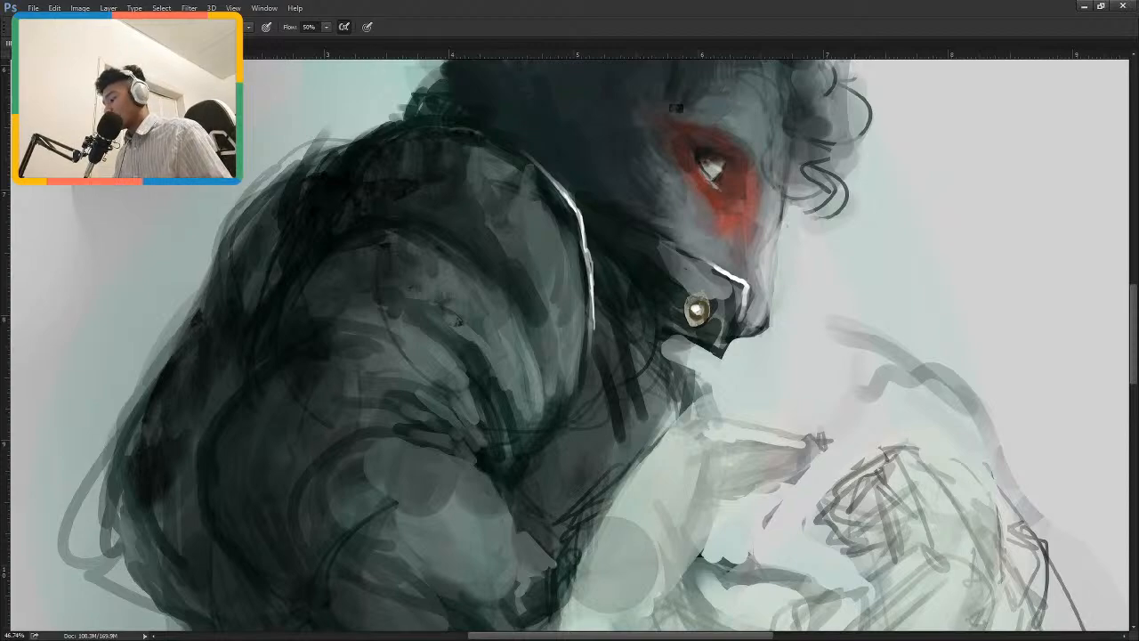
pyautogui.hotkey('alt', 'Tab')
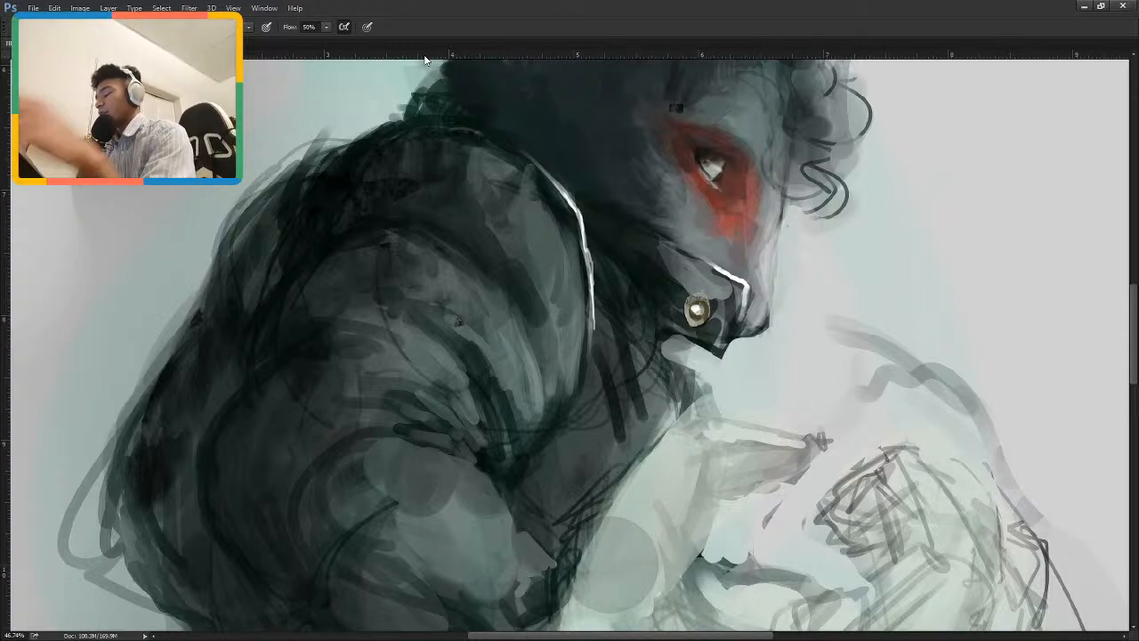
# Review the whole figure from the ears to the waist to judge the overall composition.
pyautogui.scroll(-8, 603, 370)
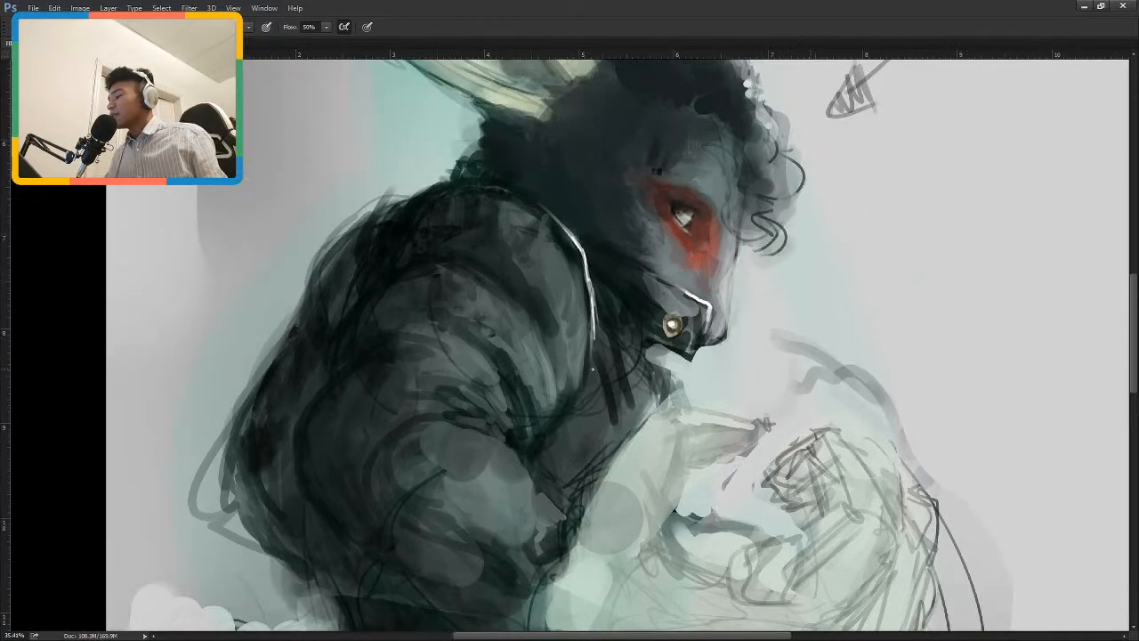
pyautogui.scroll(-1, 596, 367)
pyautogui.scroll(-1, 591, 325)
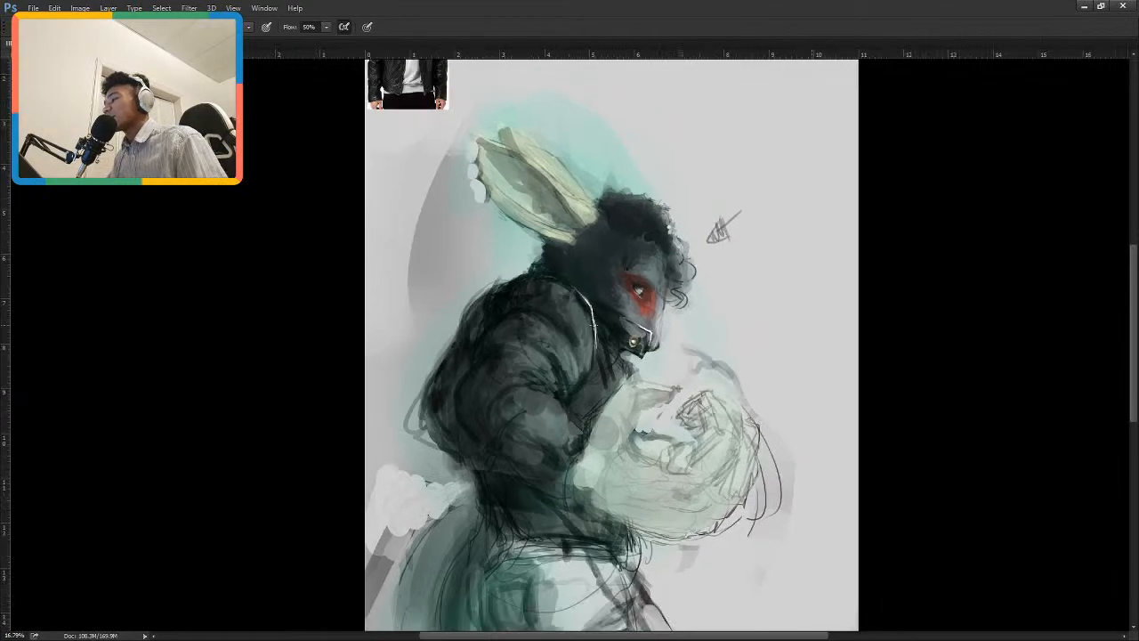
pyautogui.scroll(1, 608, 331)
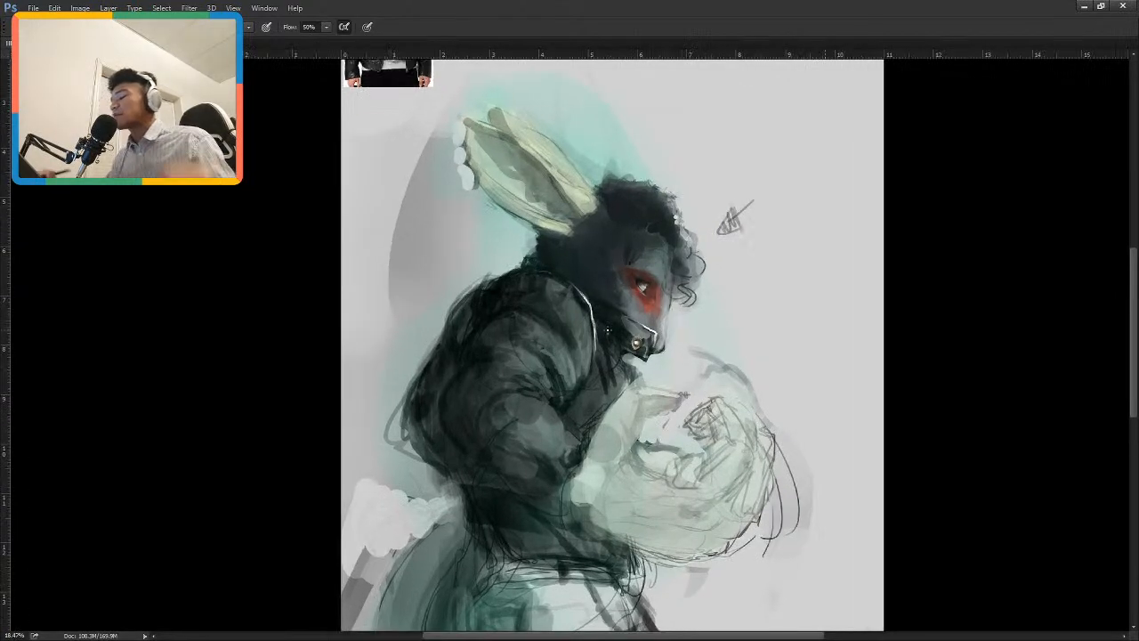
pyautogui.moveTo(541, 392); pyautogui.dragTo(539, 357)
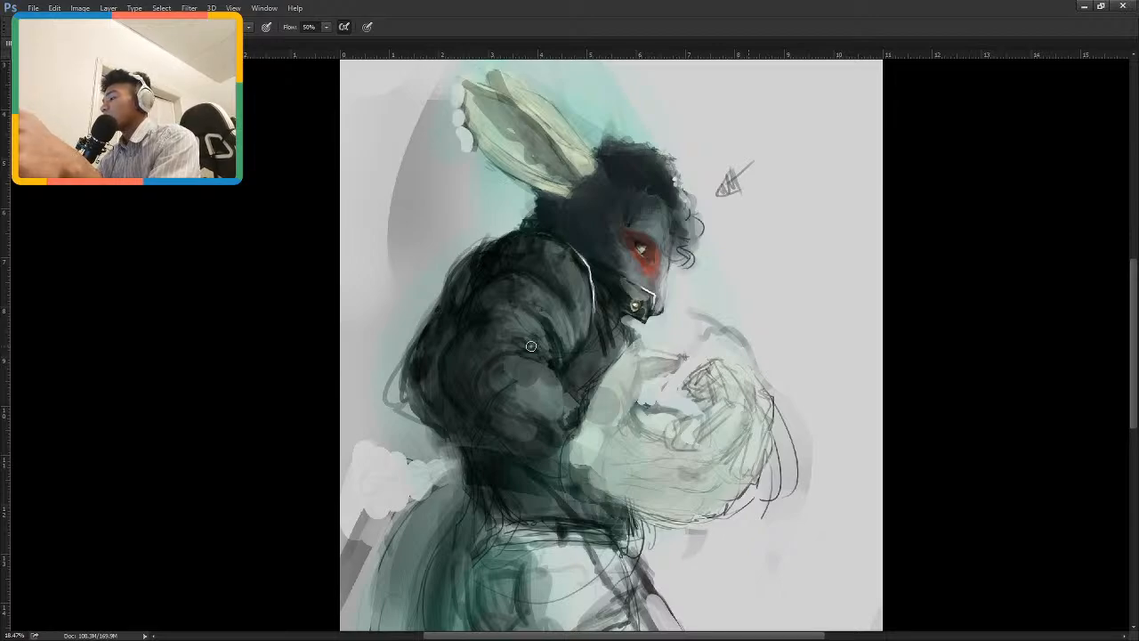
pyautogui.moveTo(637, 298); pyautogui.dragTo(583, 313)
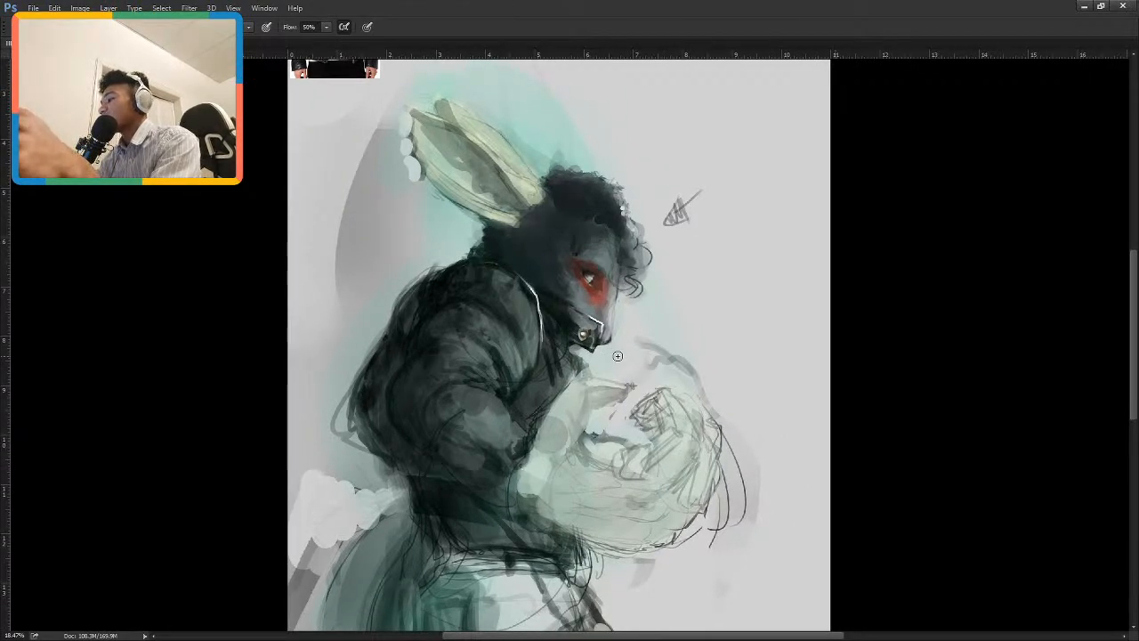
pyautogui.moveTo(566, 228); pyautogui.dragTo(597, 310)
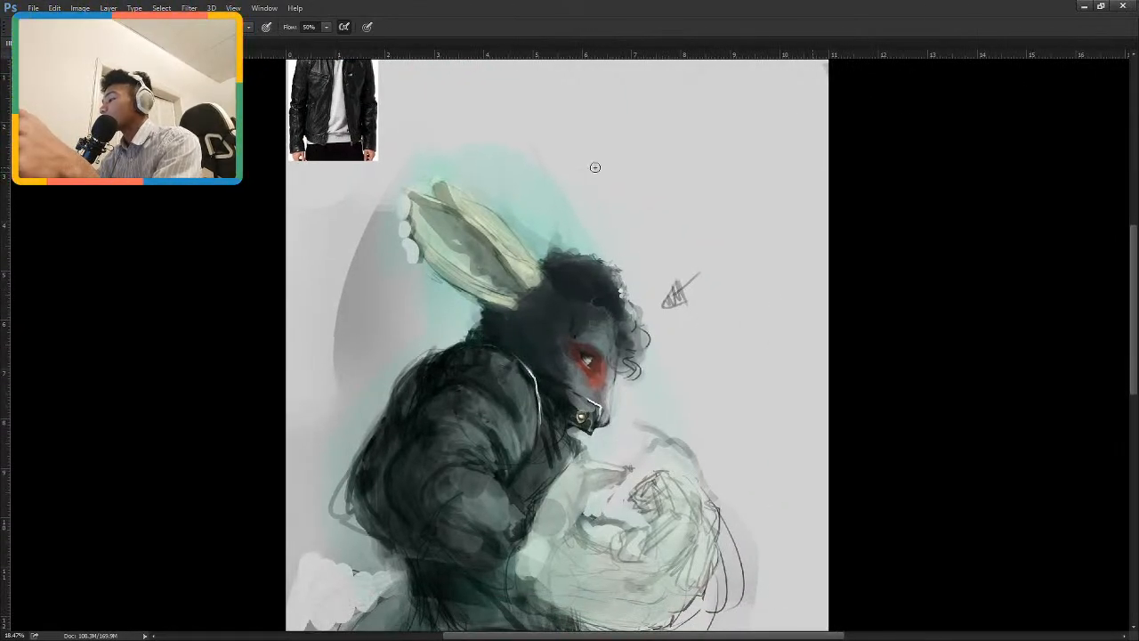
pyautogui.moveTo(641, 253); pyautogui.dragTo(629, 296)
# Erase most of the teal glow above the head and around the ear tips with an enlarged eraser.
pyautogui.press('e')
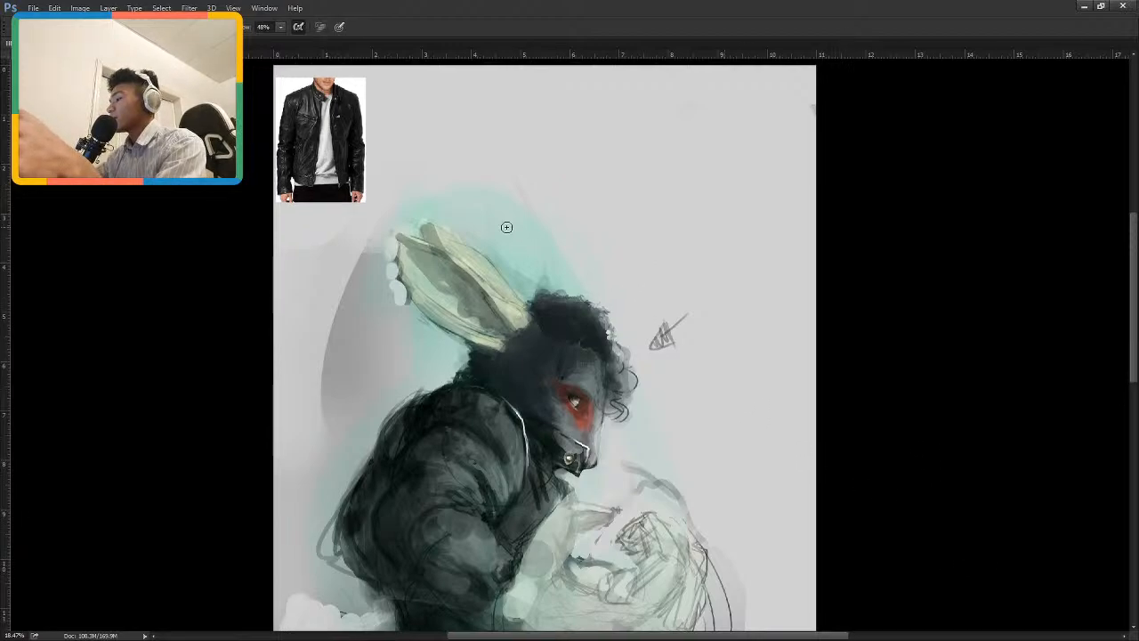
pyautogui.moveTo(506, 227); pyautogui.dragTo(531, 290)
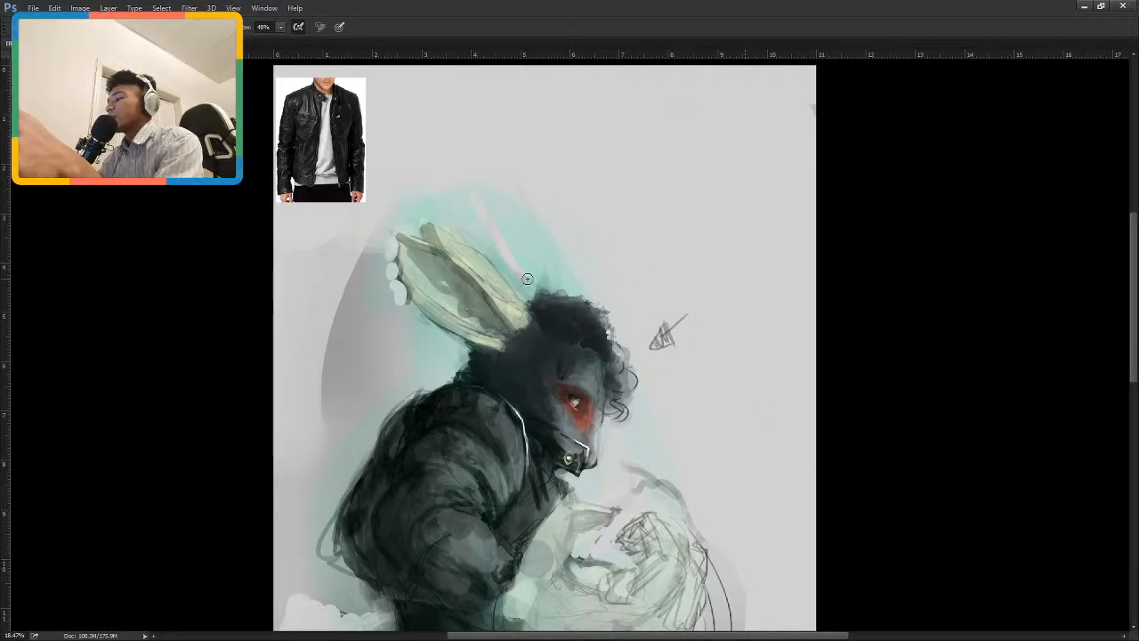
pyautogui.press(']')
pyautogui.press(']')
pyautogui.press(']')
pyautogui.press(']')
pyautogui.press(']')
pyautogui.moveTo(505, 262)
pyautogui.mouseDown()
pyautogui.moveTo(493, 201)
pyautogui.moveTo(575, 304)
pyautogui.mouseUp()
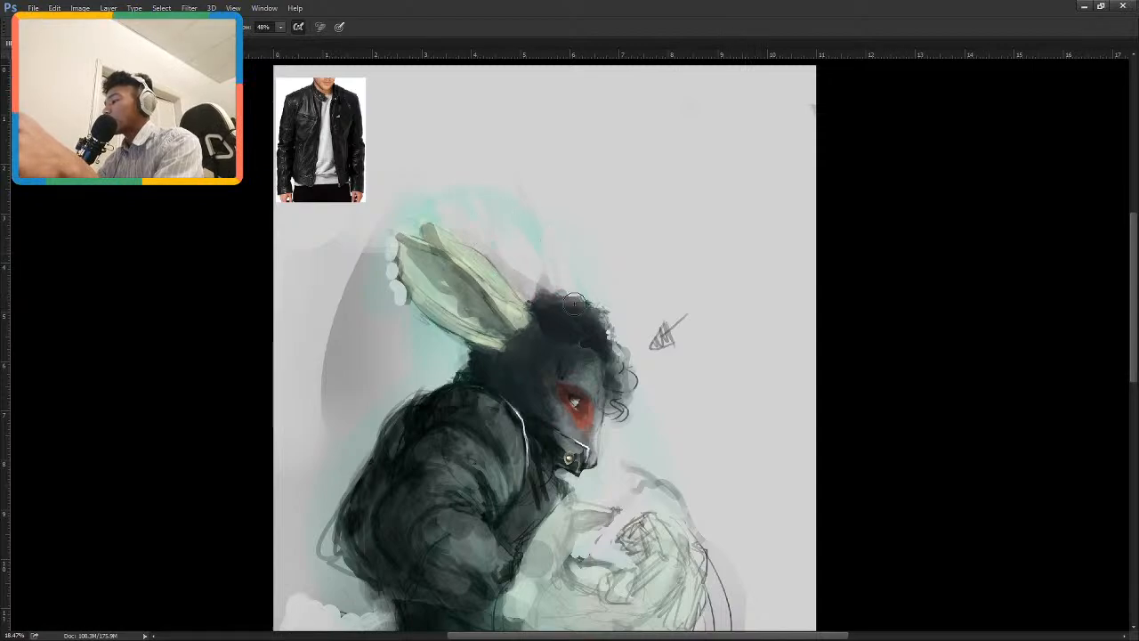
pyautogui.moveTo(498, 184)
pyautogui.mouseDown()
pyautogui.moveTo(465, 179)
pyautogui.moveTo(425, 214)
pyautogui.mouseUp()
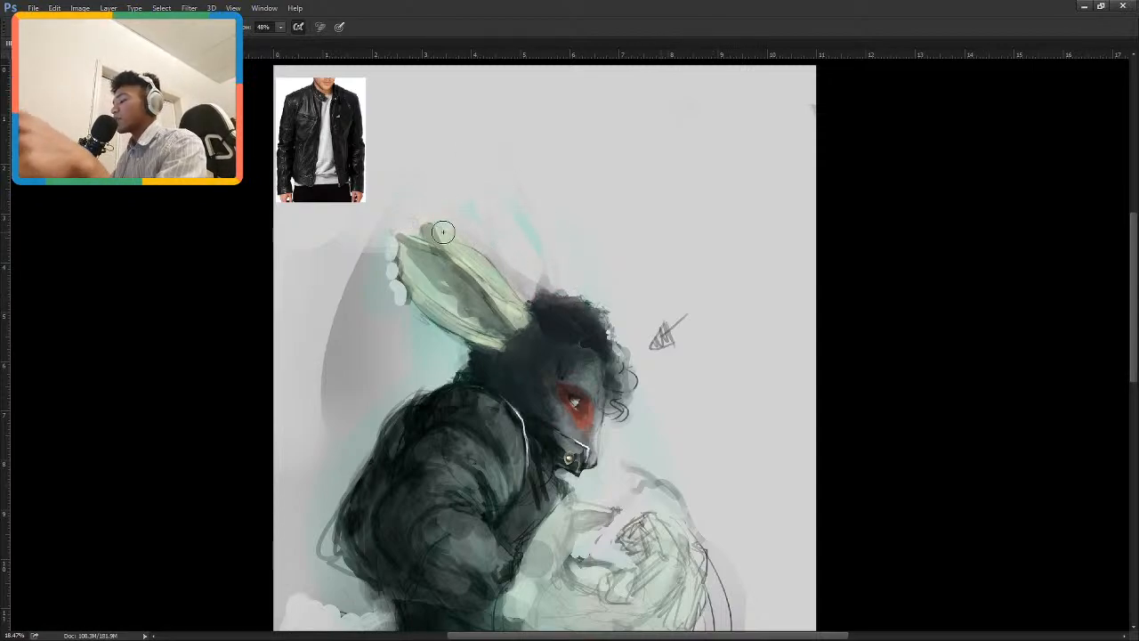
pyautogui.press('b')
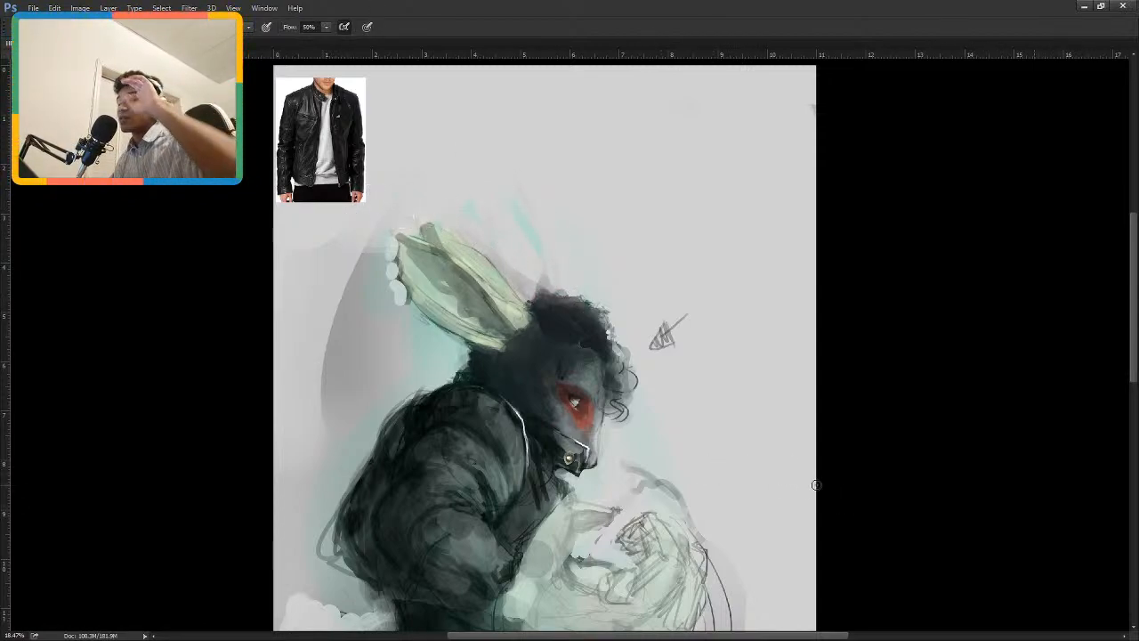
# Try shifting the painting's hues, turning the teal tones yellow-green, the ears pink and the red eye patch purple.
pyautogui.scroll(-2, 682, 517)
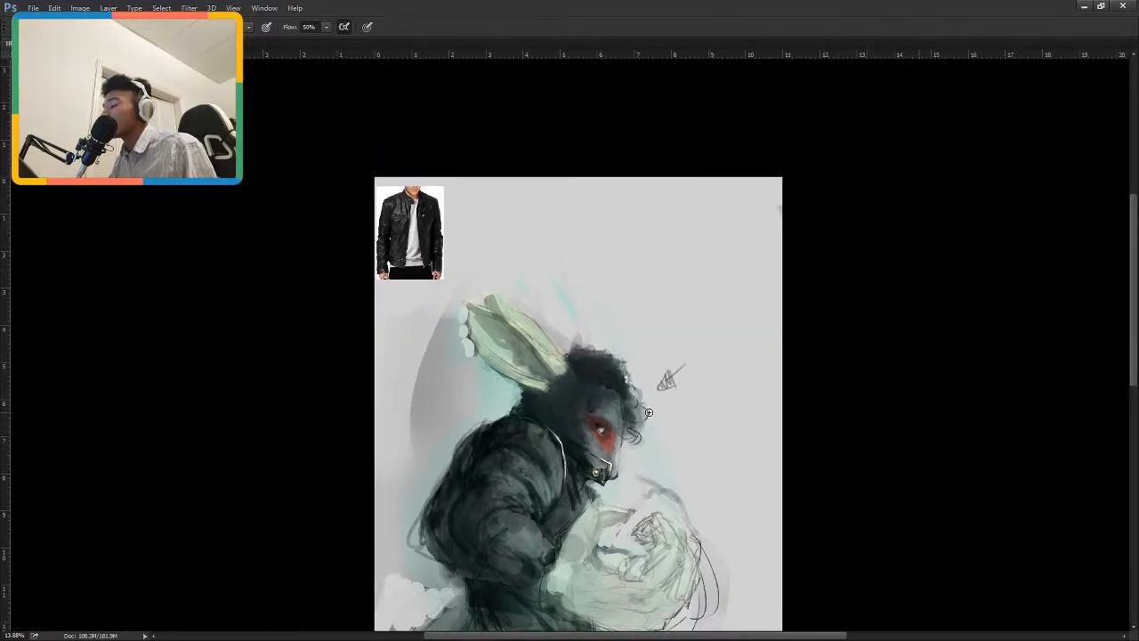
pyautogui.scroll(-1, 649, 412)
pyautogui.scroll(1, 607, 525)
pyautogui.scroll(2, 605, 465)
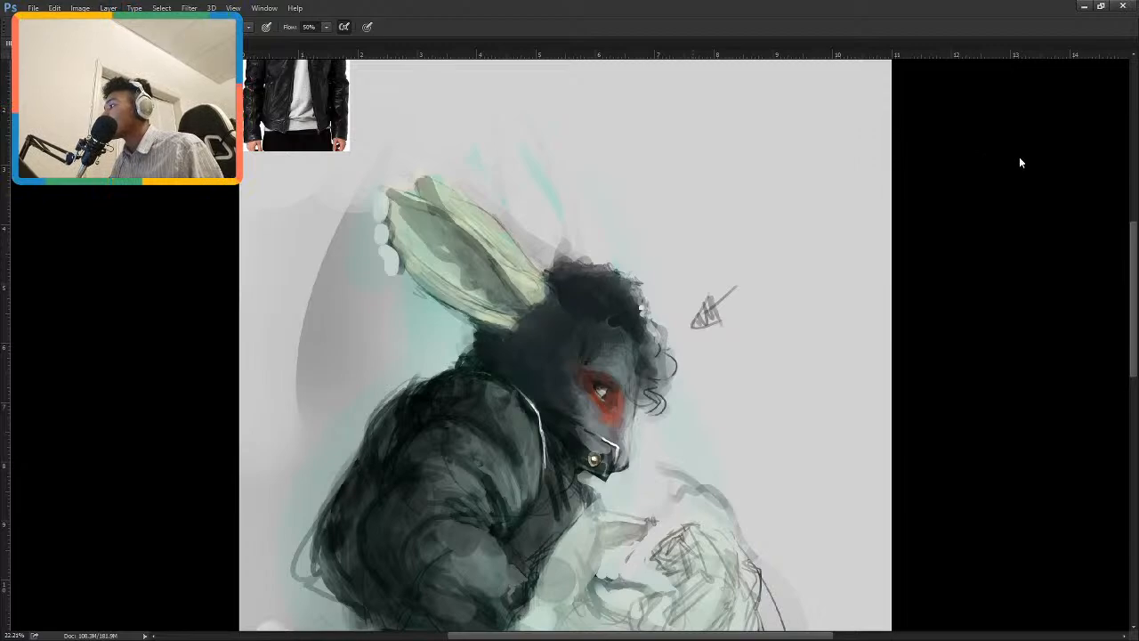
pyautogui.moveTo(1017, 156); pyautogui.dragTo(989, 161)
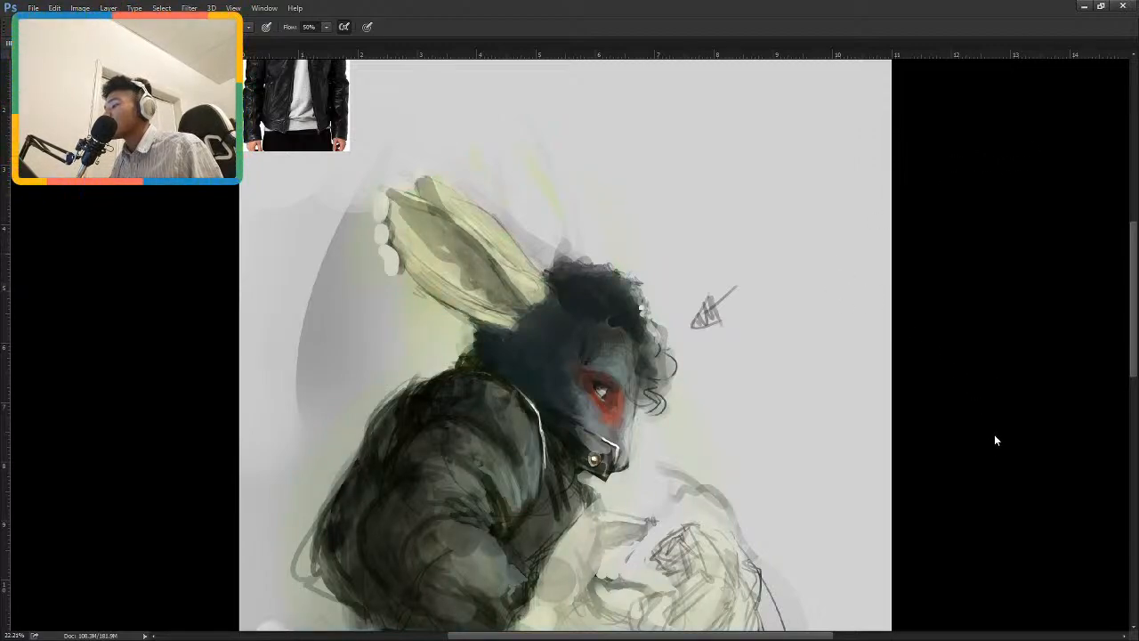
pyautogui.click(994, 535)
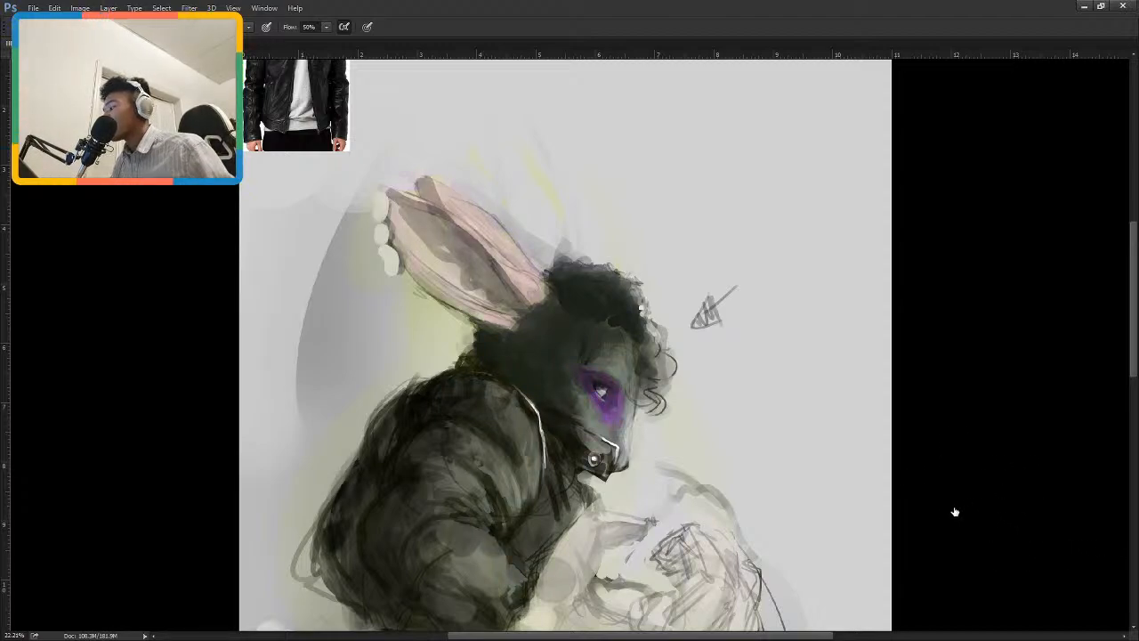
# Erase the hue shift over the eye patch and upper face to bring back the red there.
pyautogui.press('e')
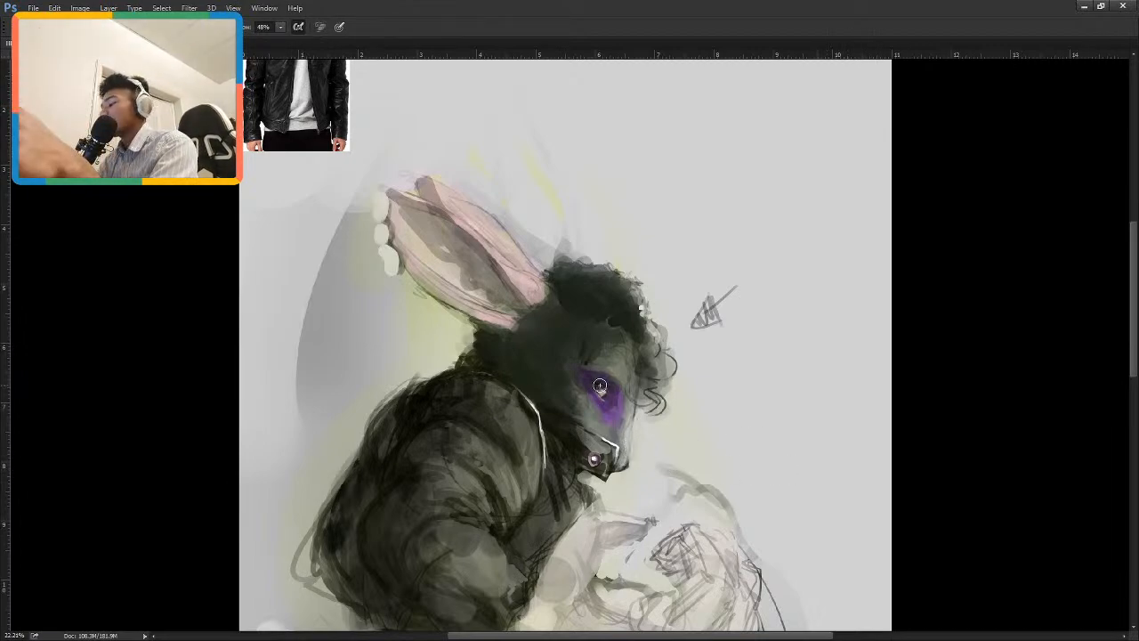
pyautogui.moveTo(600, 386); pyautogui.dragTo(602, 394)
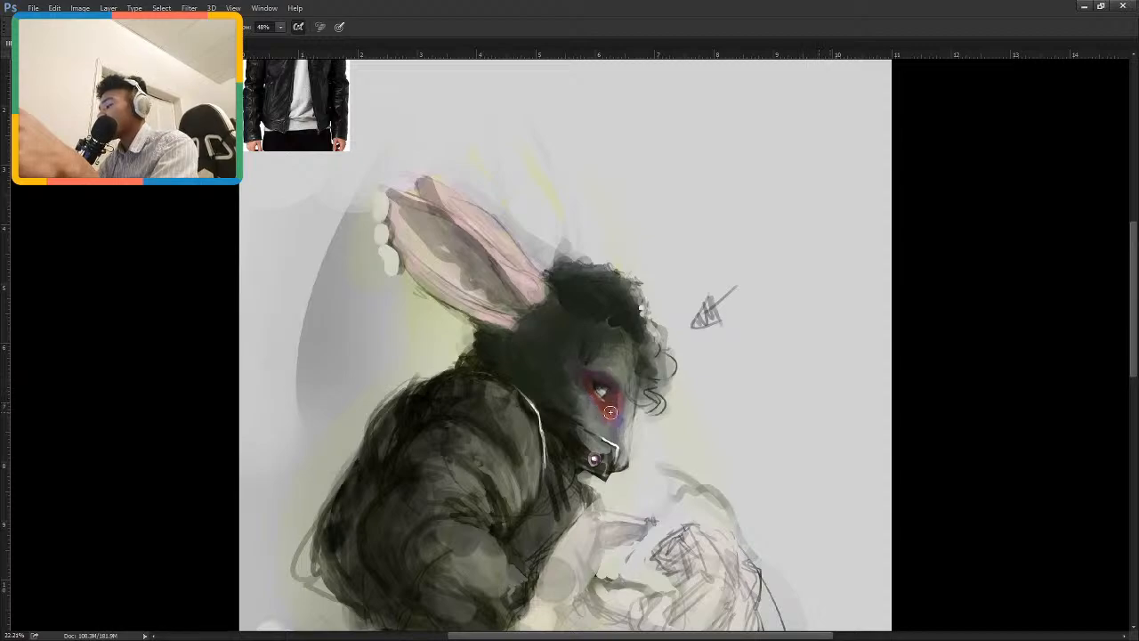
pyautogui.press(']')
pyautogui.press(']')
pyautogui.press(']')
pyautogui.press(']')
pyautogui.press(']')
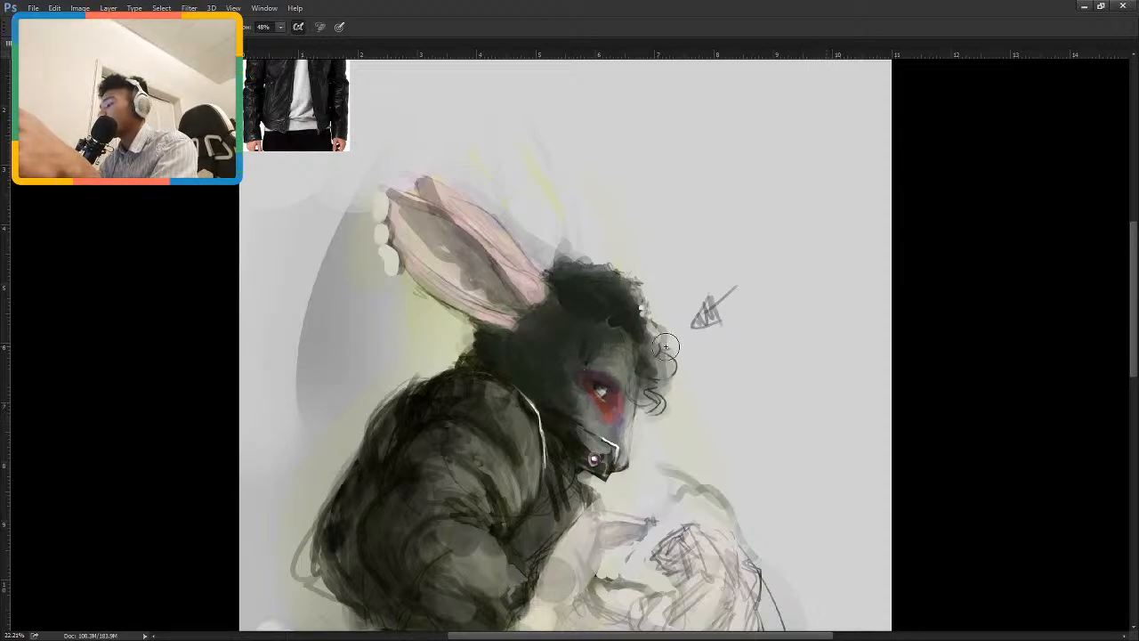
pyautogui.moveTo(615, 345); pyautogui.dragTo(624, 394)
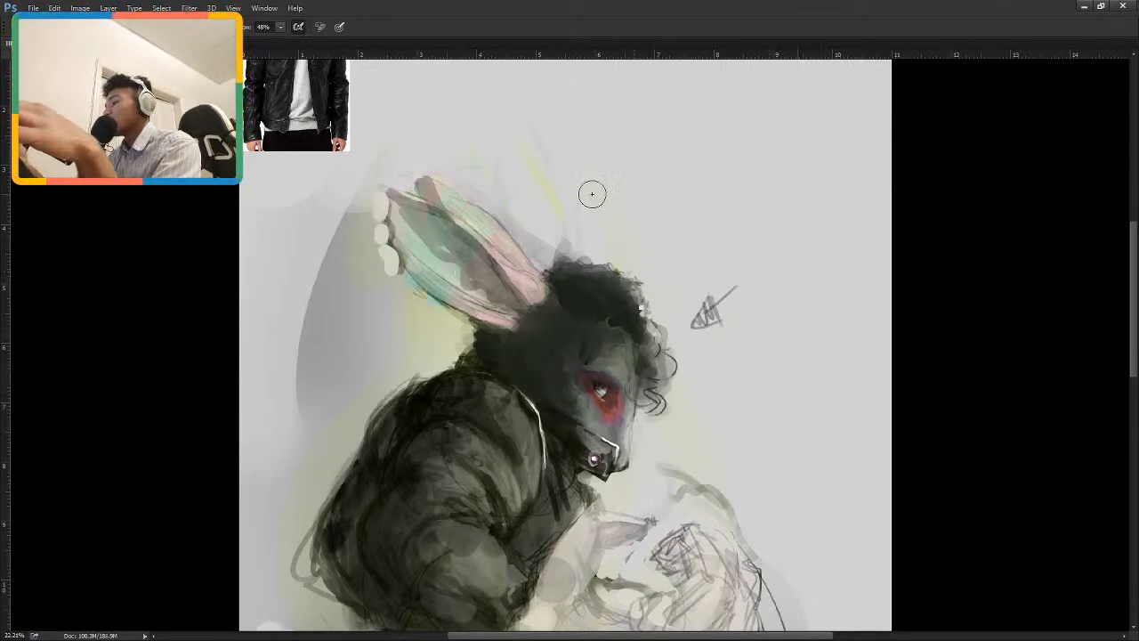
# Enlarge the eraser and remove the hue shift from the ears and the background behind them.
pyautogui.press(']')
pyautogui.press(']')
pyautogui.press(']')
pyautogui.moveTo(392, 205)
pyautogui.mouseDown()
pyautogui.moveTo(394, 251)
pyautogui.moveTo(512, 272)
pyautogui.moveTo(466, 267)
pyautogui.moveTo(419, 214)
pyautogui.moveTo(414, 171)
pyautogui.moveTo(461, 288)
pyautogui.moveTo(426, 294)
pyautogui.moveTo(437, 334)
pyautogui.mouseUp()
# Discard the hue shift across the painting and return to the brush.
pyautogui.moveTo(518, 415); pyautogui.dragTo(550, 260)
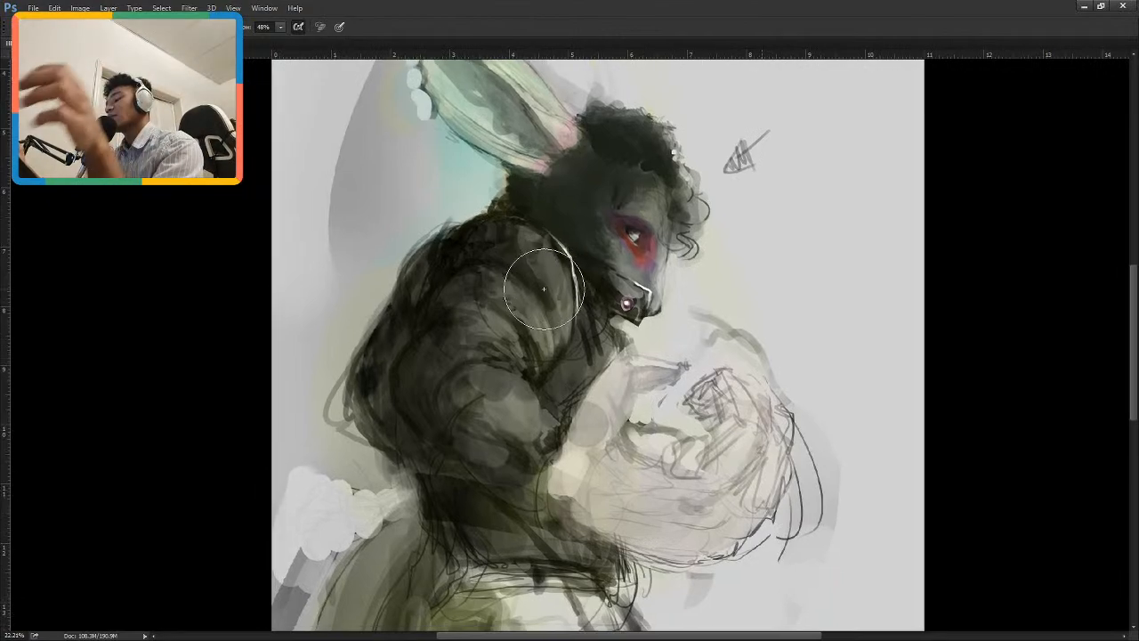
pyautogui.moveTo(568, 333); pyautogui.dragTo(570, 320)
pyautogui.press('b')
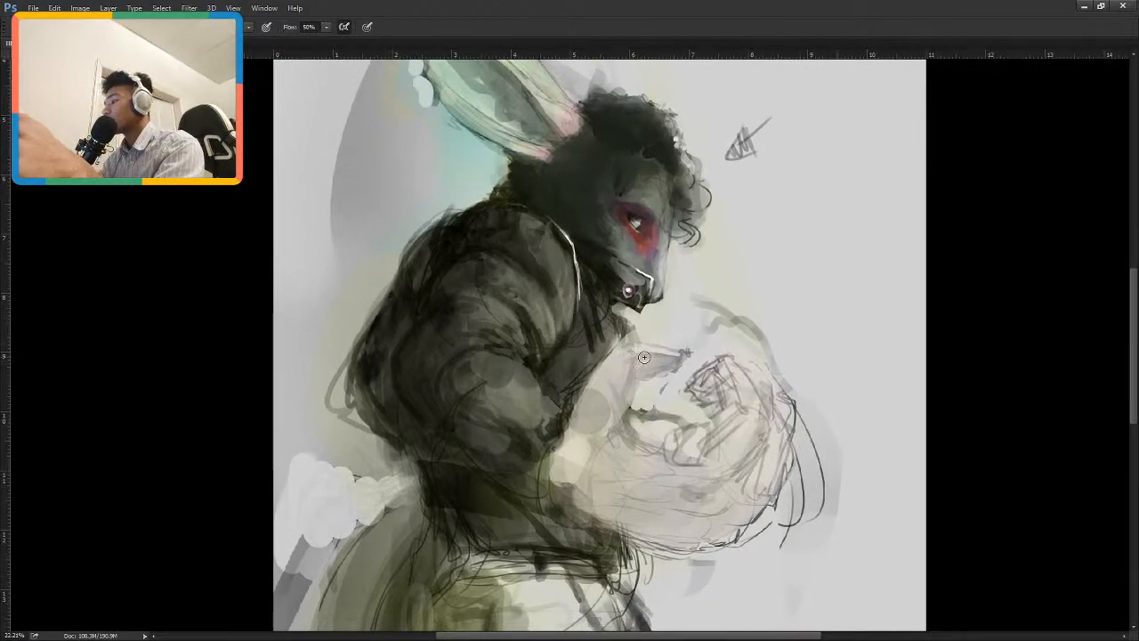
pyautogui.click(926, 524)
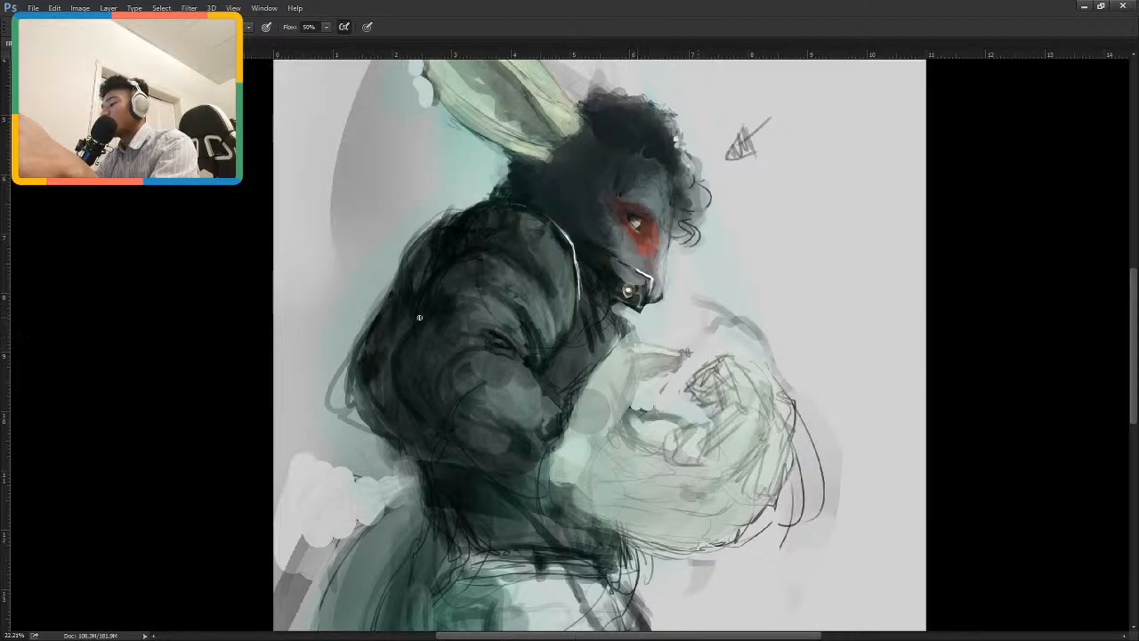
# Paint black shading beneath the jacket's sleeve and darken the folds from the elbow up along the upper arm.
pyautogui.moveTo(631, 284)
pyautogui.mouseDown()
pyautogui.moveTo(647, 295)
pyautogui.moveTo(708, 290)
pyautogui.moveTo(691, 325)
pyautogui.mouseUp()
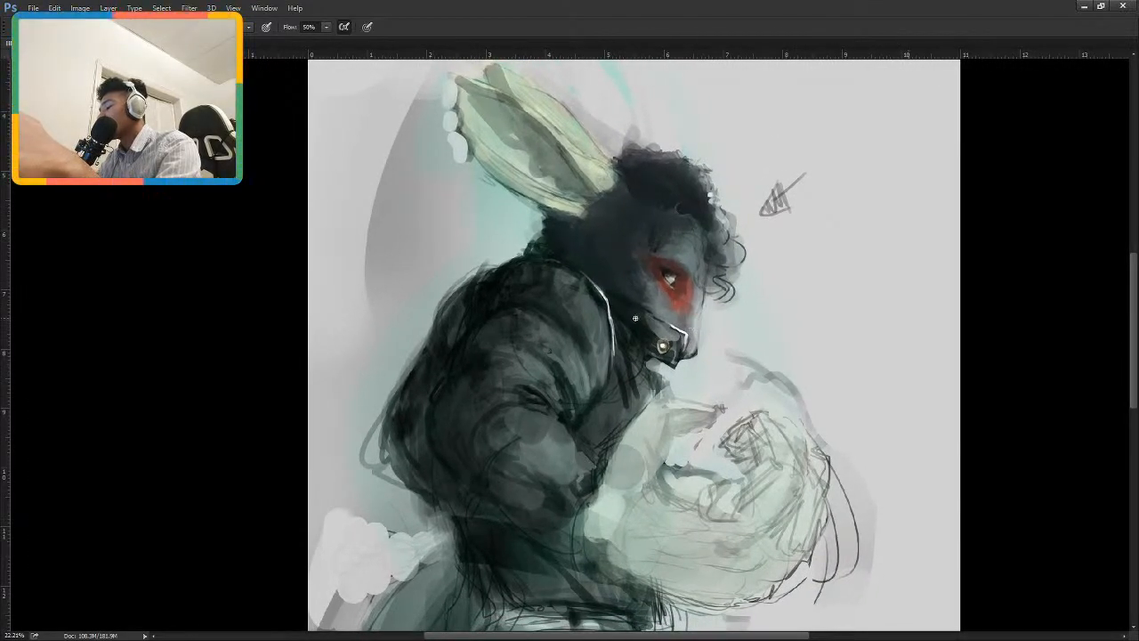
pyautogui.moveTo(469, 452); pyautogui.dragTo(561, 525)
pyautogui.moveTo(493, 494); pyautogui.dragTo(563, 536)
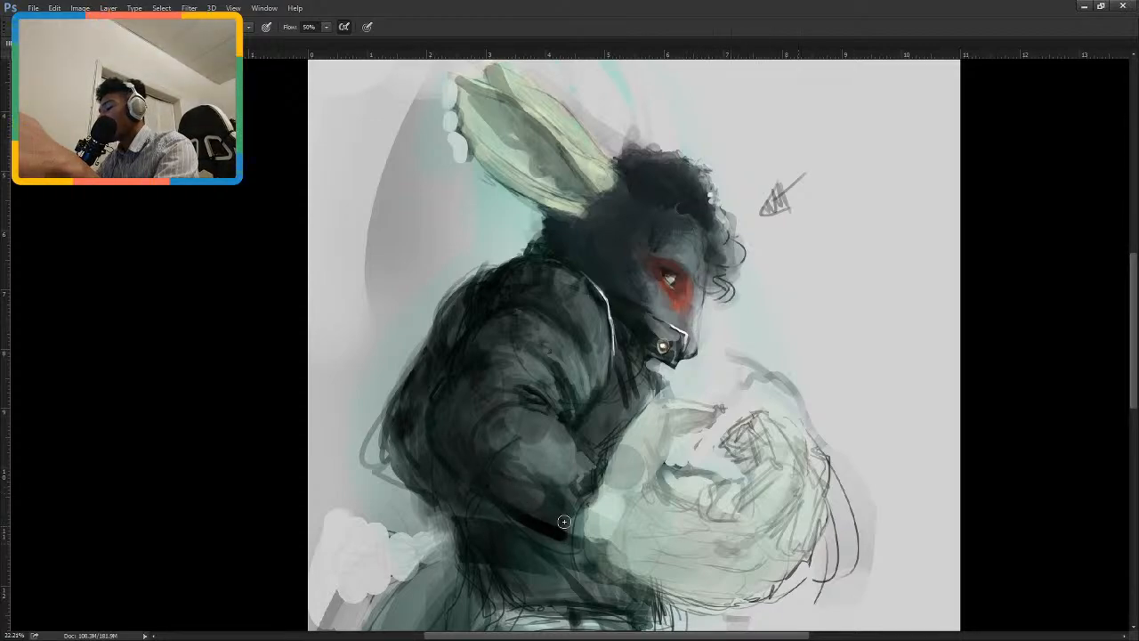
pyautogui.moveTo(436, 438); pyautogui.dragTo(462, 479)
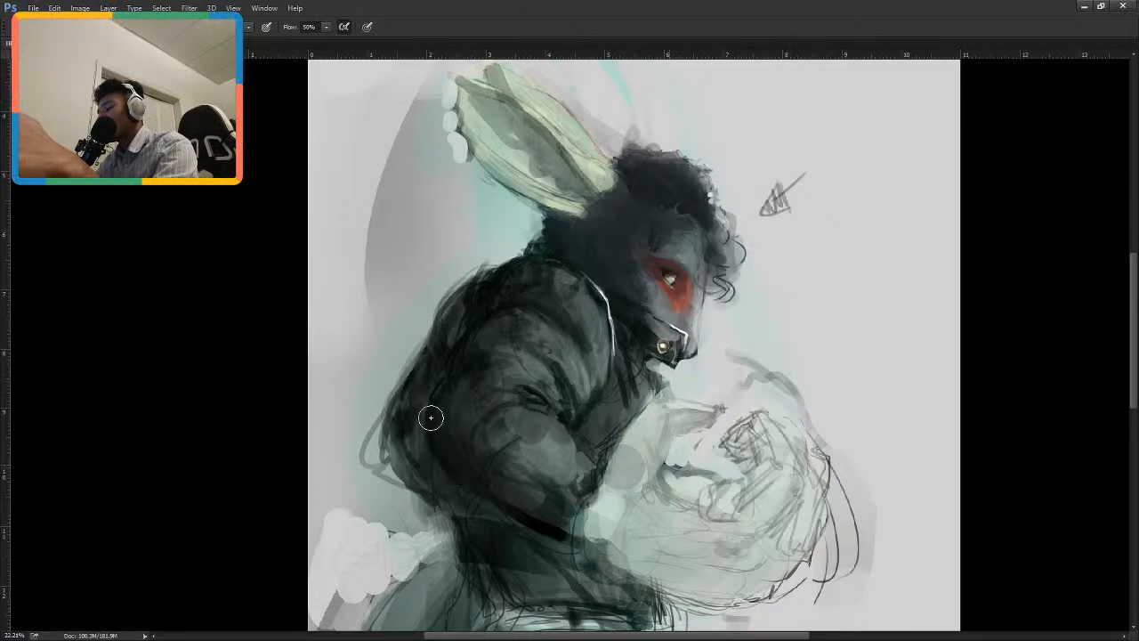
pyautogui.moveTo(433, 417)
pyautogui.mouseDown()
pyautogui.moveTo(507, 491)
pyautogui.moveTo(540, 511)
pyautogui.moveTo(453, 418)
pyautogui.moveTo(560, 512)
pyautogui.mouseUp()
pyautogui.moveTo(491, 442); pyautogui.dragTo(543, 493)
pyautogui.moveTo(466, 407)
pyautogui.mouseDown()
pyautogui.moveTo(448, 412)
pyautogui.moveTo(475, 410)
pyautogui.moveTo(516, 455)
pyautogui.mouseUp()
pyautogui.moveTo(471, 377); pyautogui.dragTo(499, 366)
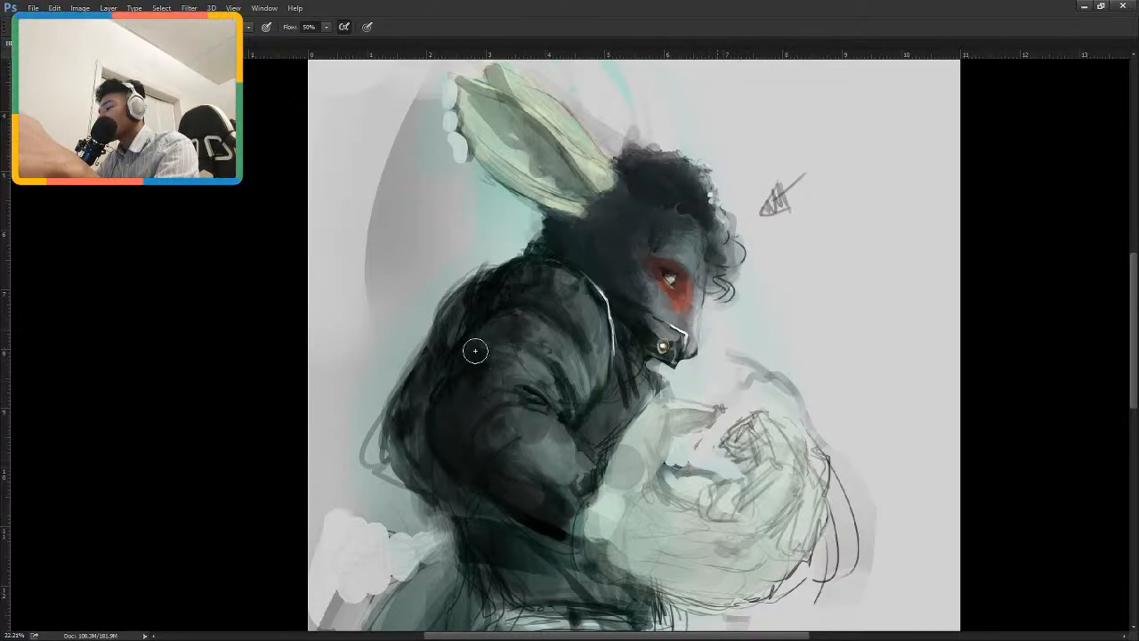
# Darken the jacket's back edge and its waist area, touching up the background beside the back with the eraser.
pyautogui.moveTo(449, 313); pyautogui.dragTo(404, 405)
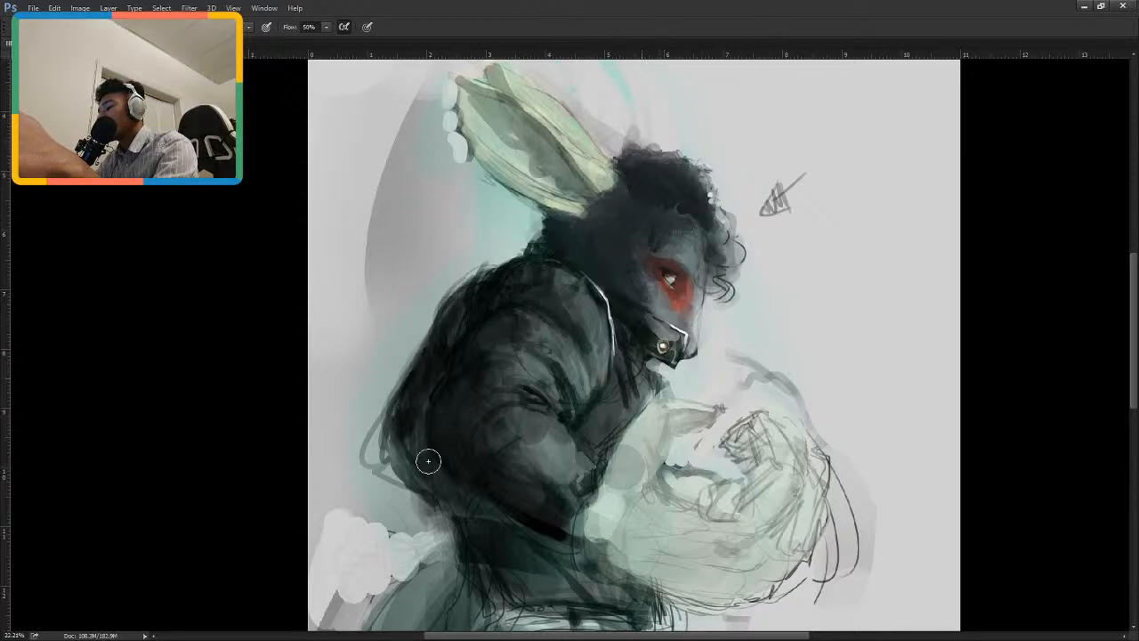
pyautogui.moveTo(469, 431); pyautogui.dragTo(459, 361)
pyautogui.press('e')
pyautogui.moveTo(332, 376)
pyautogui.mouseDown()
pyautogui.moveTo(333, 435)
pyautogui.moveTo(326, 364)
pyautogui.moveTo(358, 403)
pyautogui.mouseUp()
pyautogui.moveTo(488, 395); pyautogui.dragTo(514, 320)
pyautogui.press('b')
pyautogui.moveTo(528, 404)
pyautogui.mouseDown()
pyautogui.moveTo(472, 383)
pyautogui.moveTo(465, 328)
pyautogui.moveTo(531, 448)
pyautogui.moveTo(568, 458)
pyautogui.moveTo(516, 468)
pyautogui.moveTo(557, 459)
pyautogui.moveTo(545, 392)
pyautogui.moveTo(573, 468)
pyautogui.moveTo(550, 437)
pyautogui.mouseUp()
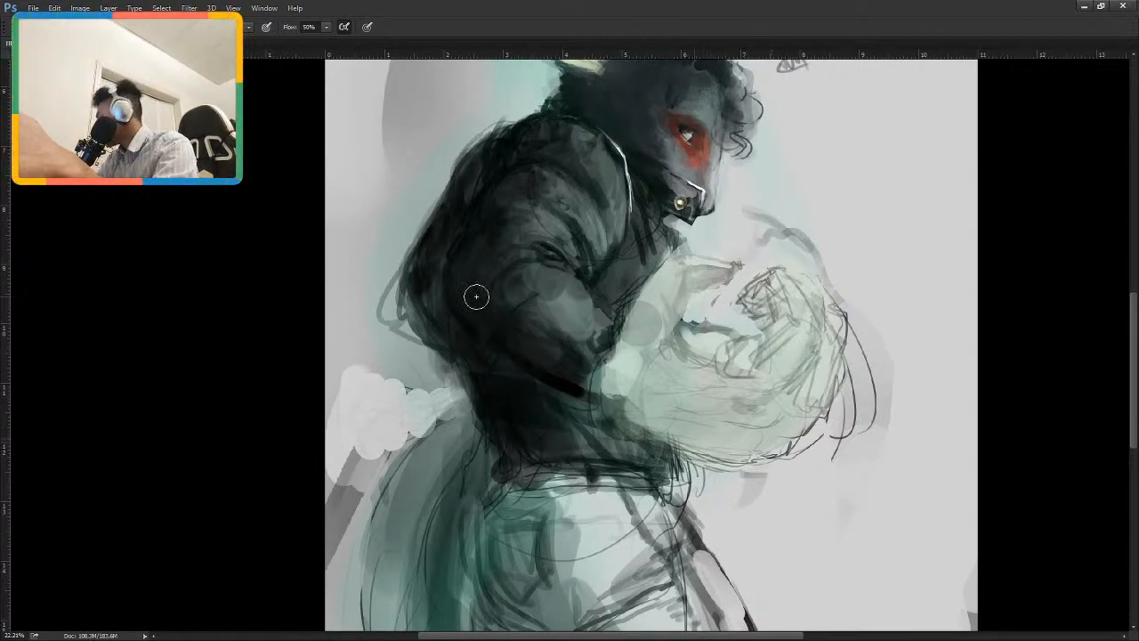
# Compare the painted head and jacket with the leather jacket reference photo.
pyautogui.moveTo(581, 258); pyautogui.dragTo(501, 409)
pyautogui.moveTo(605, 282); pyautogui.dragTo(623, 360)
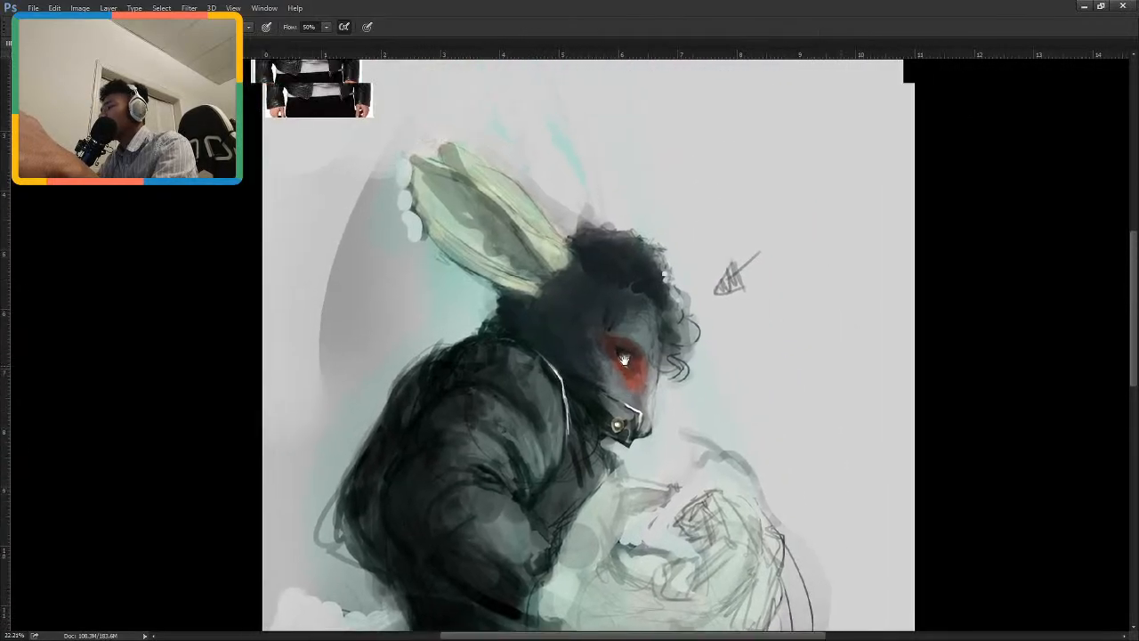
pyautogui.moveTo(579, 312)
pyautogui.mouseDown()
pyautogui.moveTo(609, 352)
pyautogui.moveTo(628, 347)
pyautogui.moveTo(672, 436)
pyautogui.mouseUp()
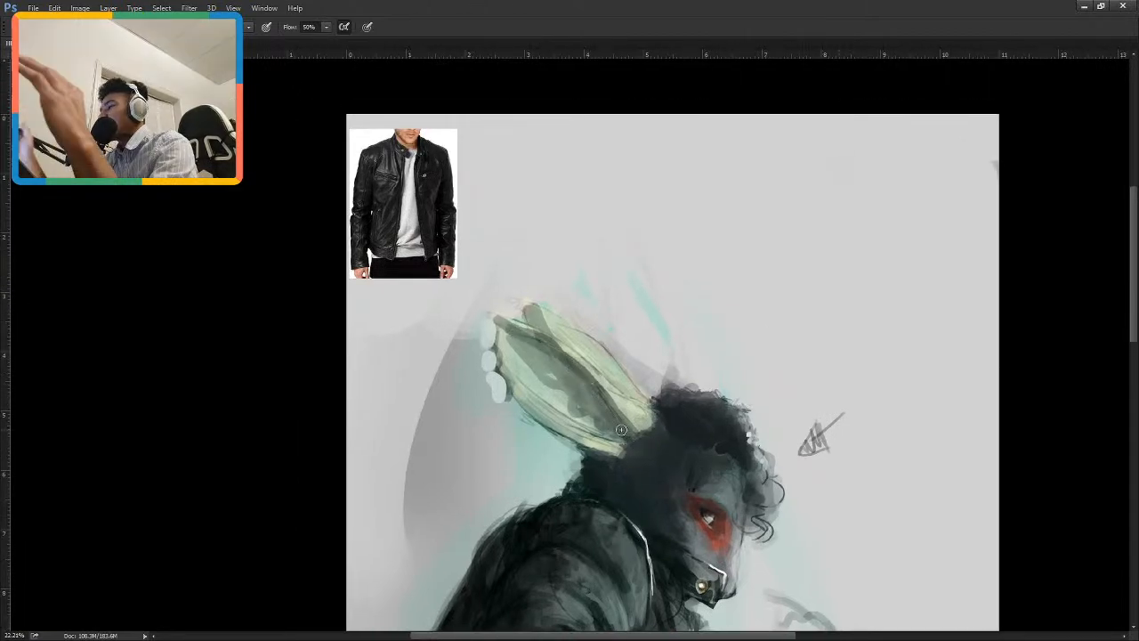
pyautogui.scroll(-2, 679, 326)
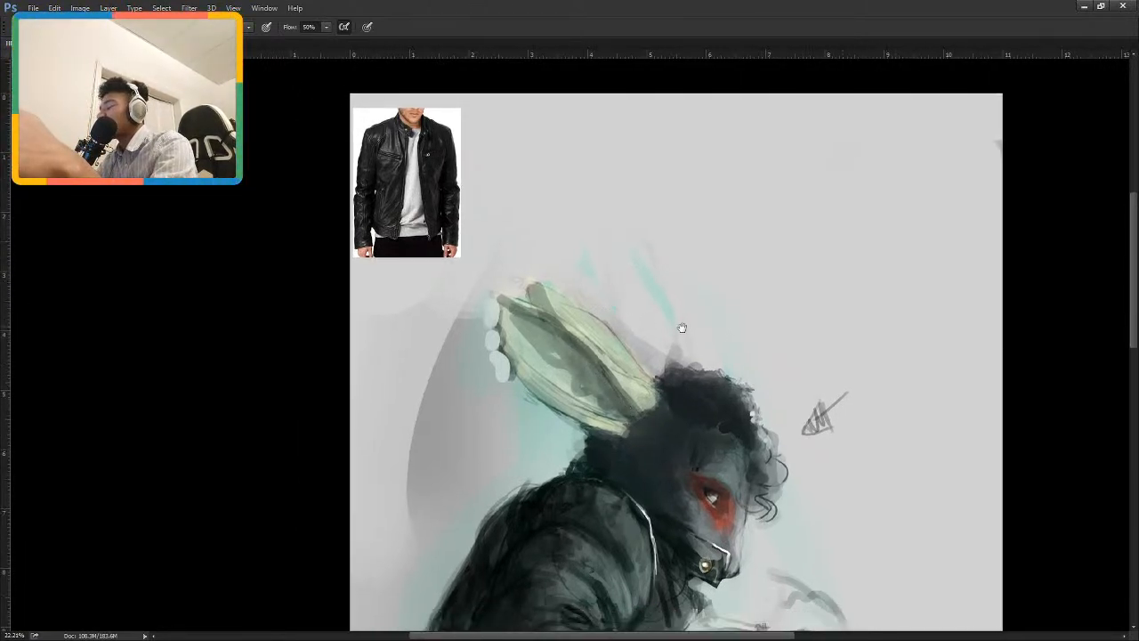
pyautogui.moveTo(550, 300); pyautogui.dragTo(591, 340)
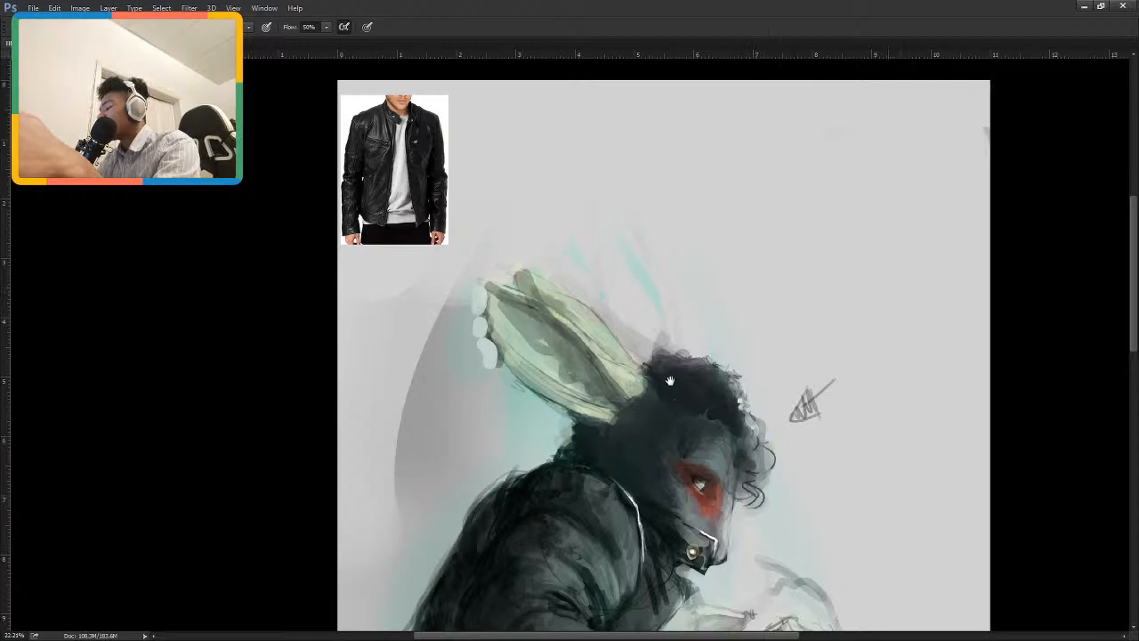
pyautogui.moveTo(670, 381); pyautogui.dragTo(654, 283)
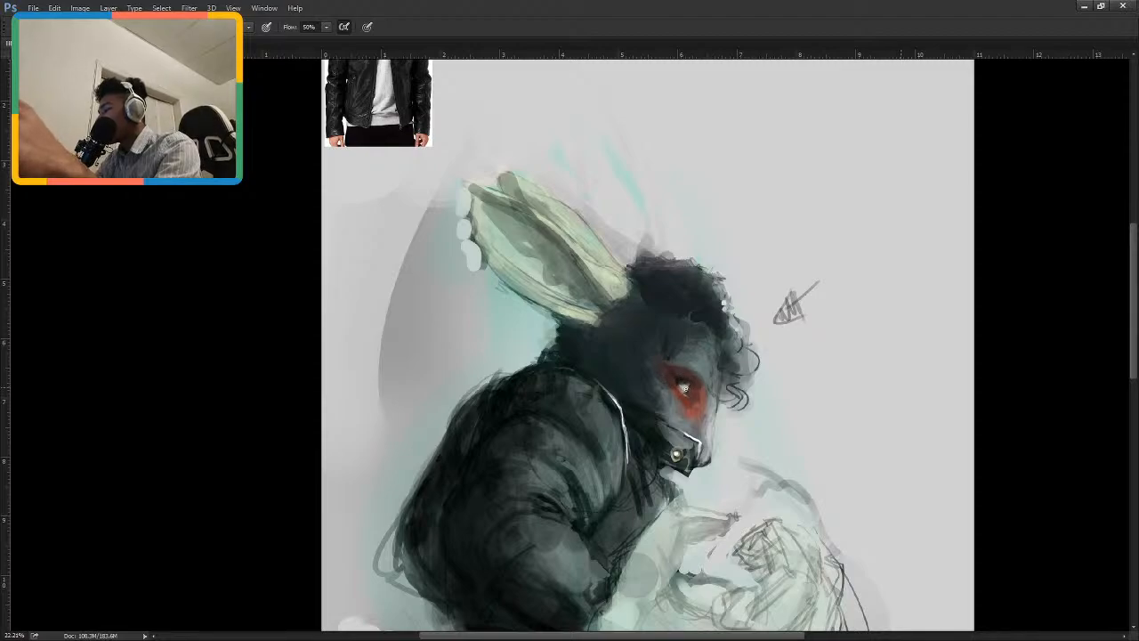
pyautogui.moveTo(699, 392); pyautogui.dragTo(681, 265)
pyautogui.moveTo(674, 360); pyautogui.dragTo(674, 400)
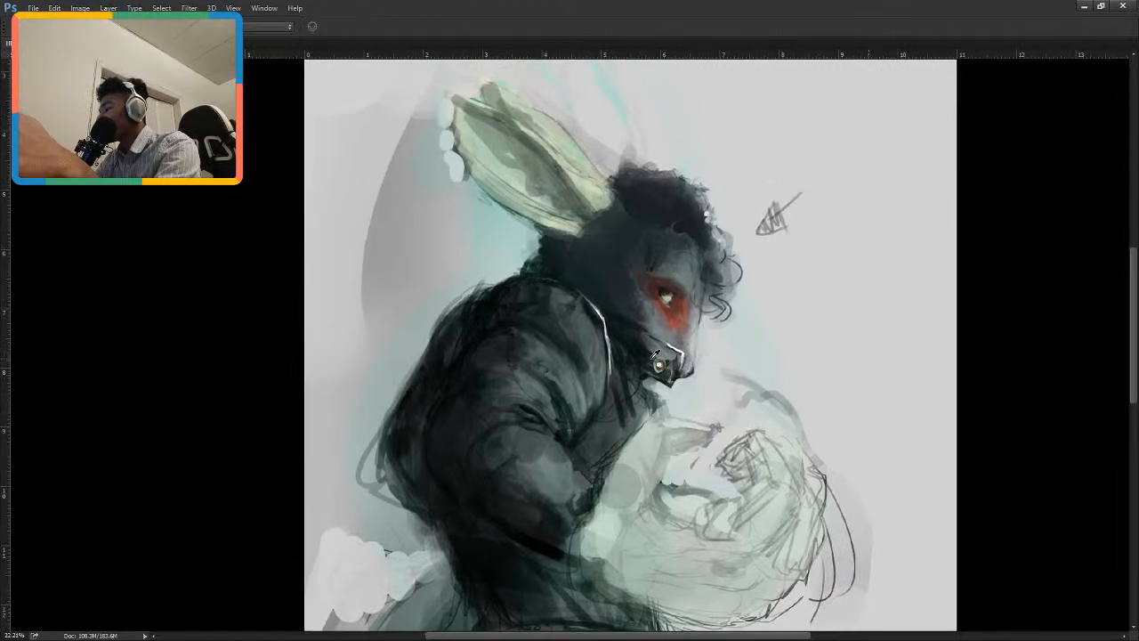
# Sample colours around the collar and paint a thin grey edge line along its upper rim, below the cheek.
pyautogui.keyDown('alt'); pyautogui.click(673, 365); pyautogui.keyUp('alt')
pyautogui.keyDown('alt'); pyautogui.click(640, 346); pyautogui.keyUp('alt')
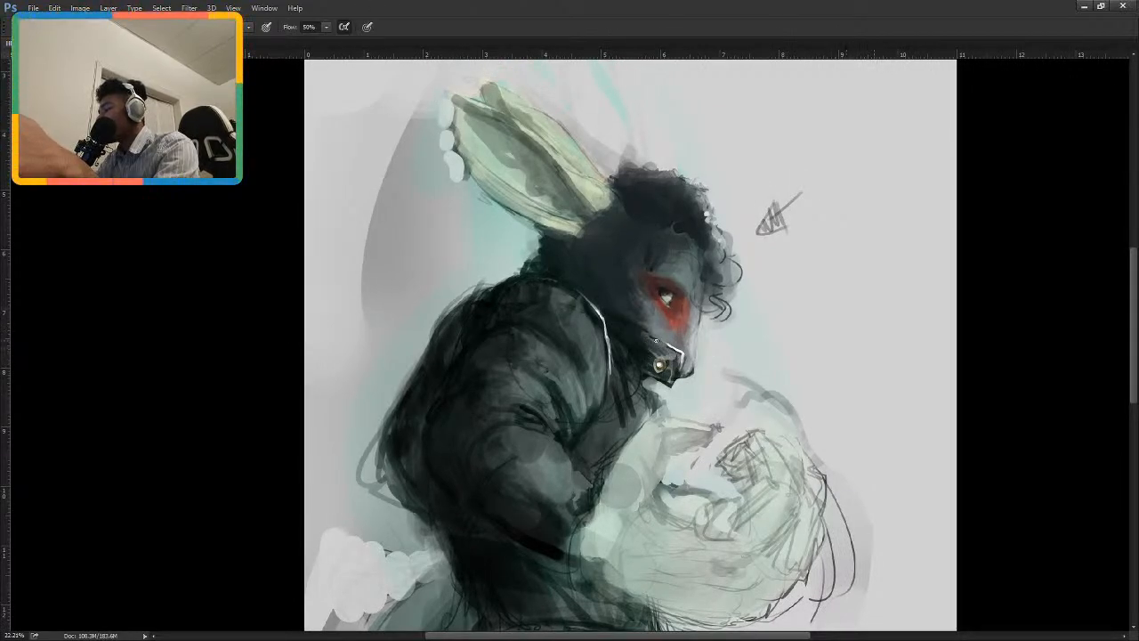
pyautogui.moveTo(663, 301); pyautogui.dragTo(693, 363)
pyautogui.keyDown('alt'); pyautogui.click(702, 397); pyautogui.keyUp('alt')
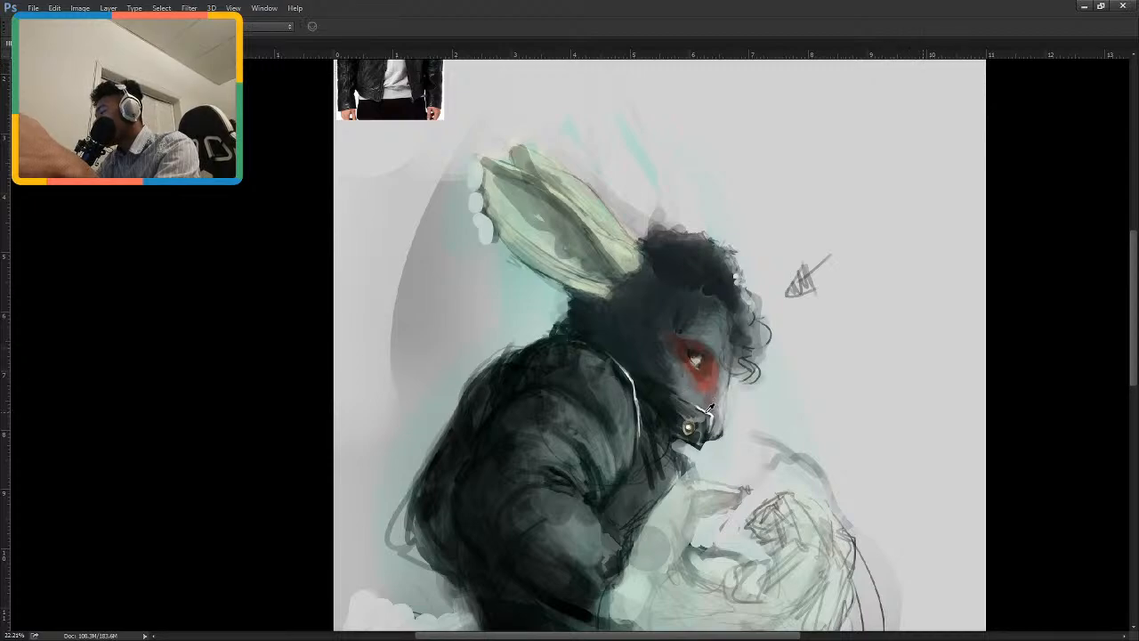
pyautogui.keyDown('alt'); pyautogui.click(708, 411); pyautogui.keyUp('alt')
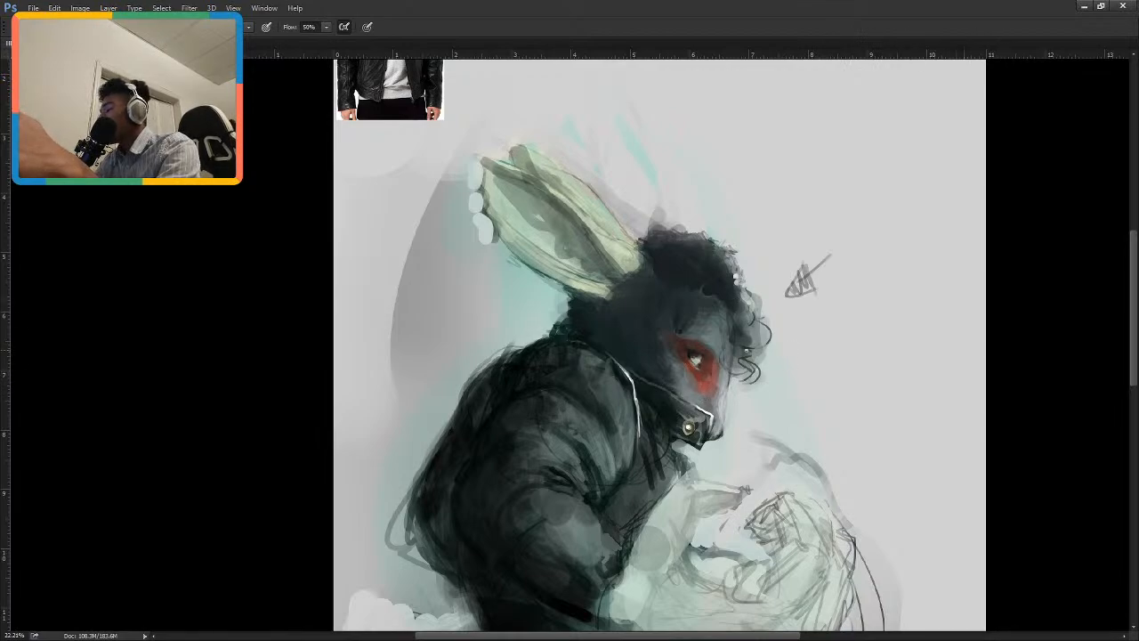
pyautogui.moveTo(800, 335); pyautogui.dragTo(808, 393)
pyautogui.hotkey('ctrl', 'z')
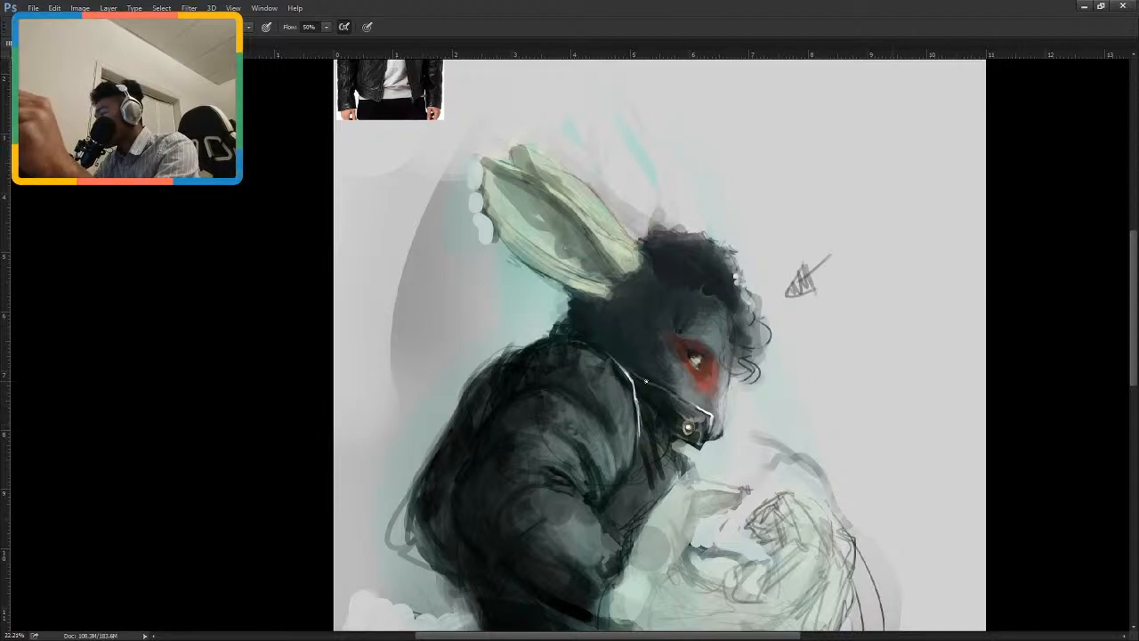
# Examine the light edge lines on the collar and the shading around the neck, both close up and from a distance.
pyautogui.scroll(6, 677, 384)
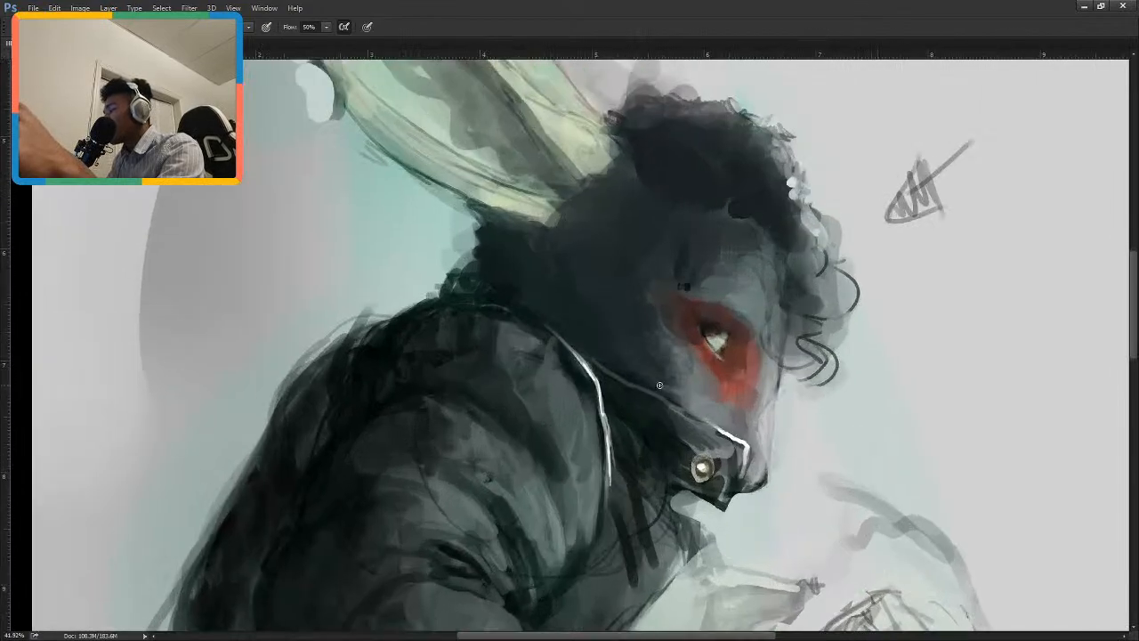
pyautogui.scroll(1, 658, 409)
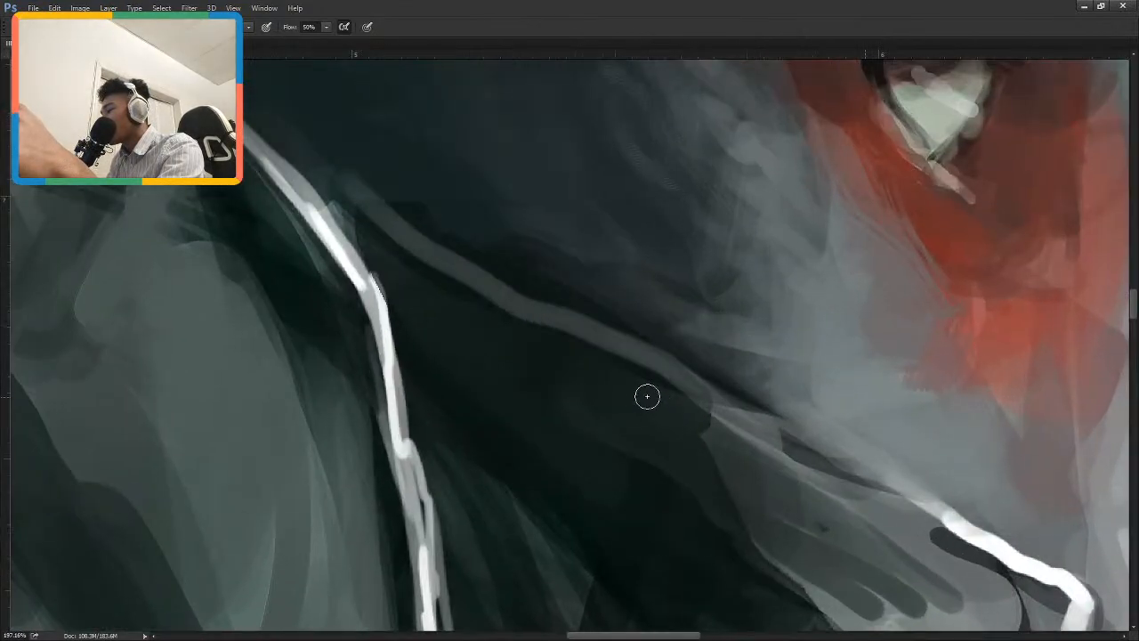
pyautogui.scroll(-2, 653, 391)
pyautogui.scroll(-3, 643, 431)
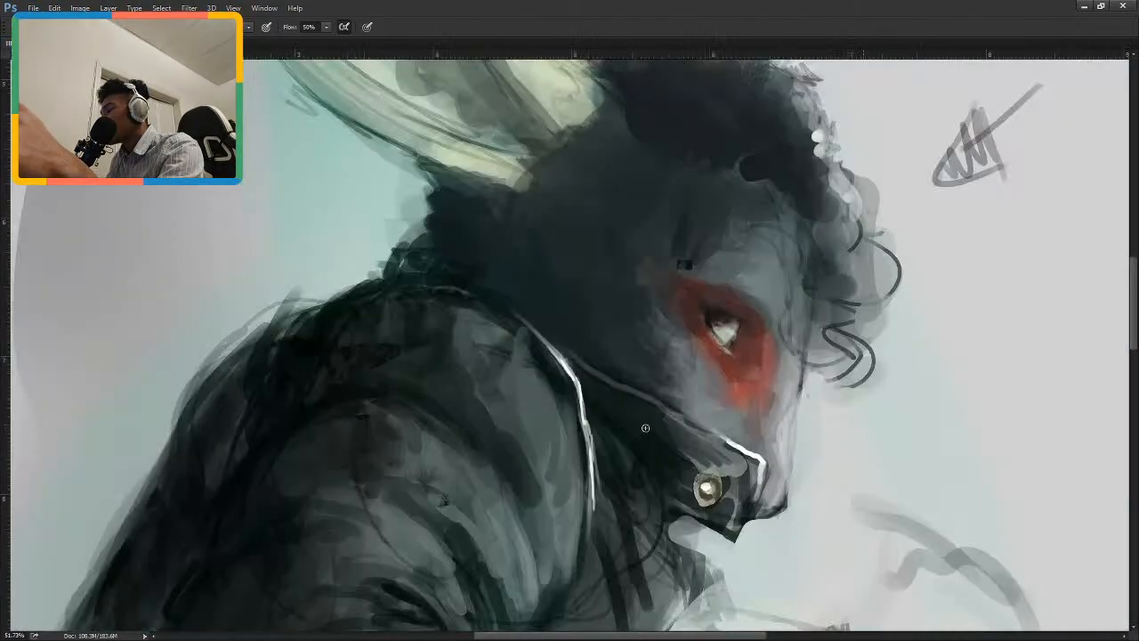
pyautogui.scroll(-2, 641, 423)
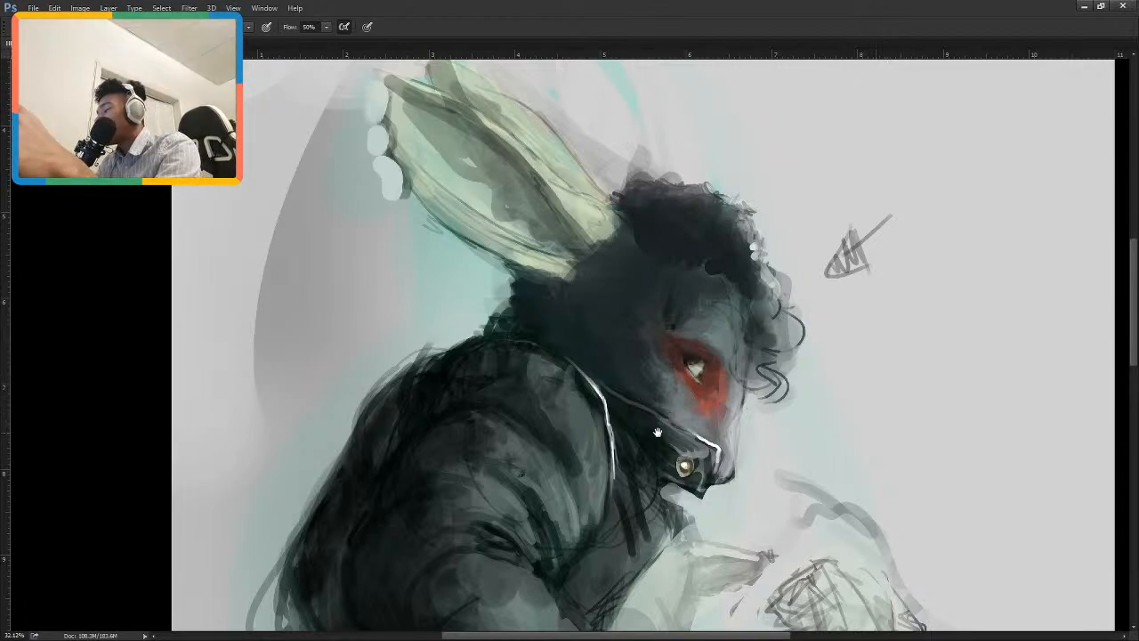
pyautogui.moveTo(657, 432); pyautogui.dragTo(755, 334)
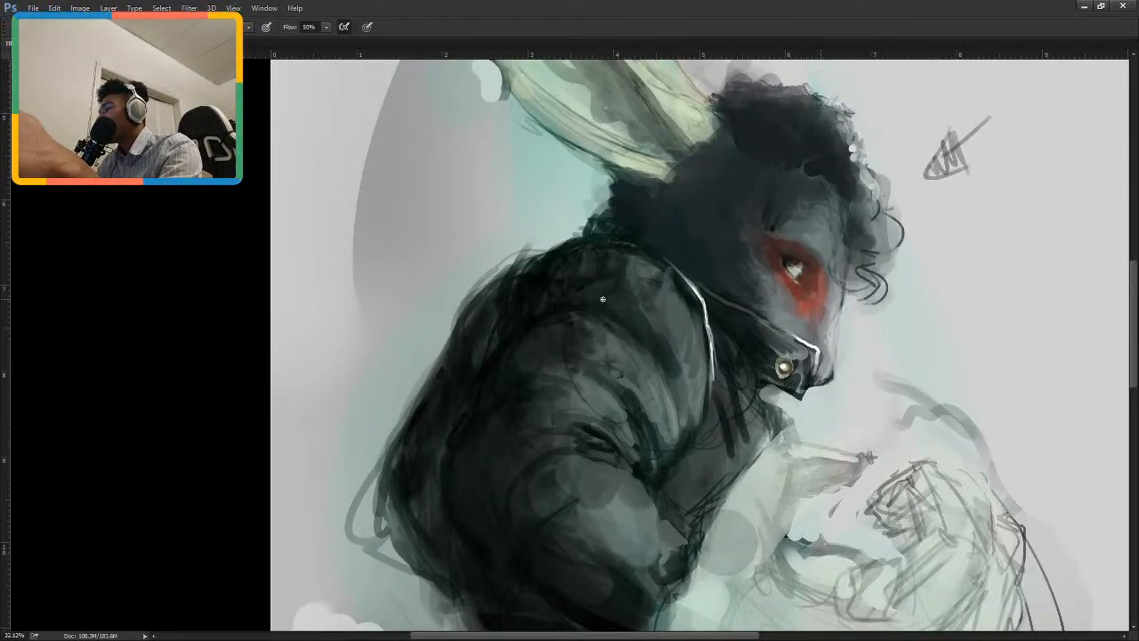
pyautogui.press('i')
pyautogui.press('b')
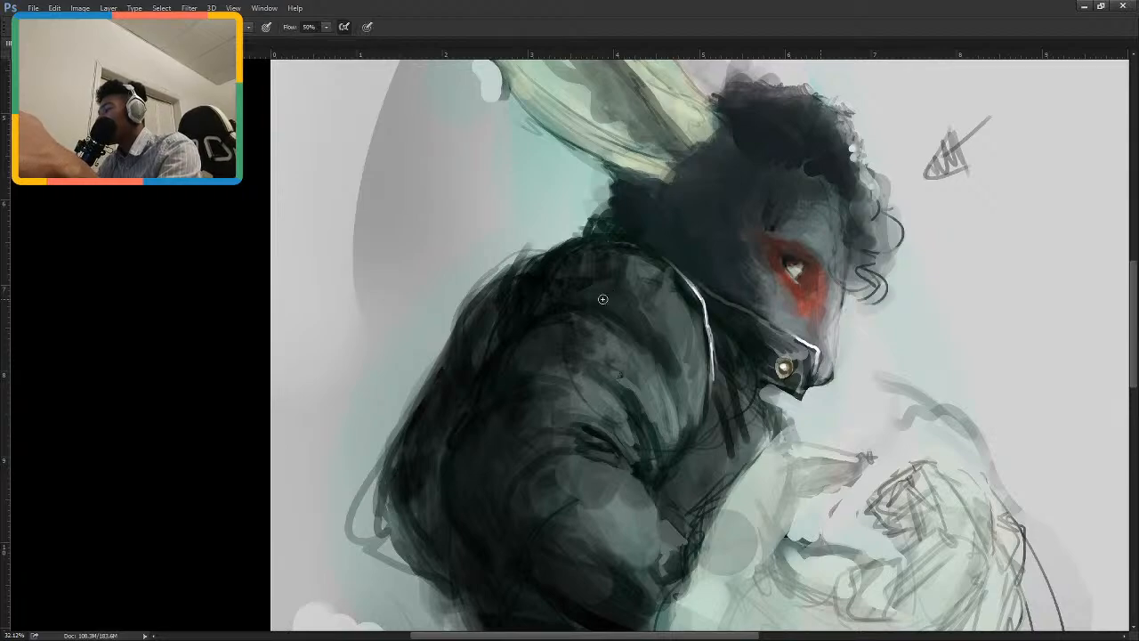
pyautogui.moveTo(603, 299); pyautogui.dragTo(620, 414)
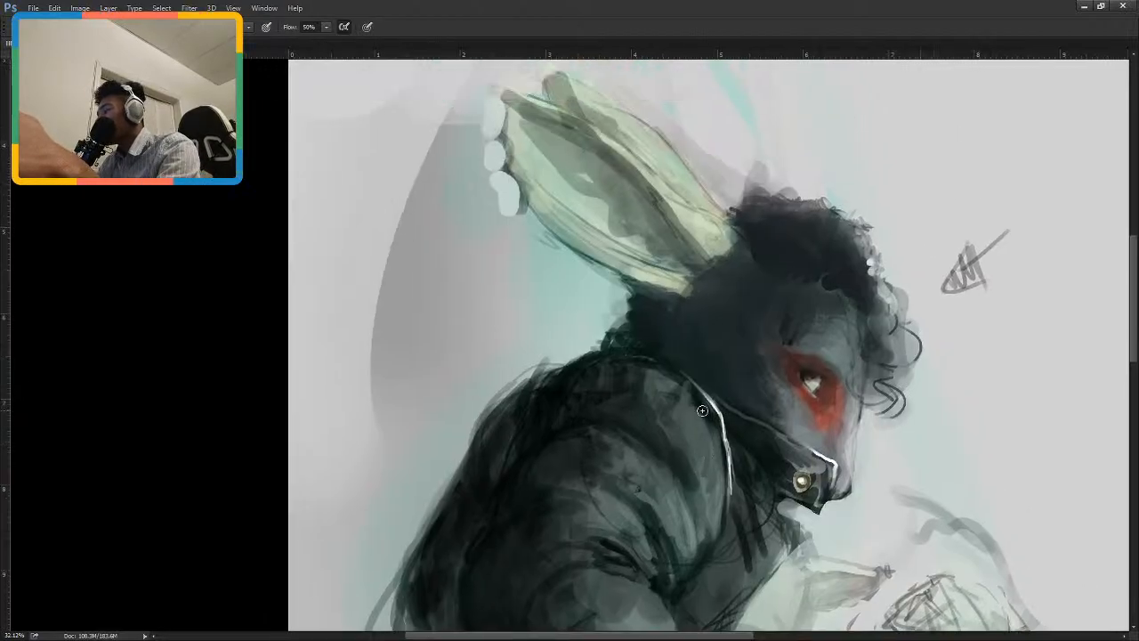
pyautogui.keyDown('alt'); pyautogui.click(692, 397); pyautogui.keyUp('alt')
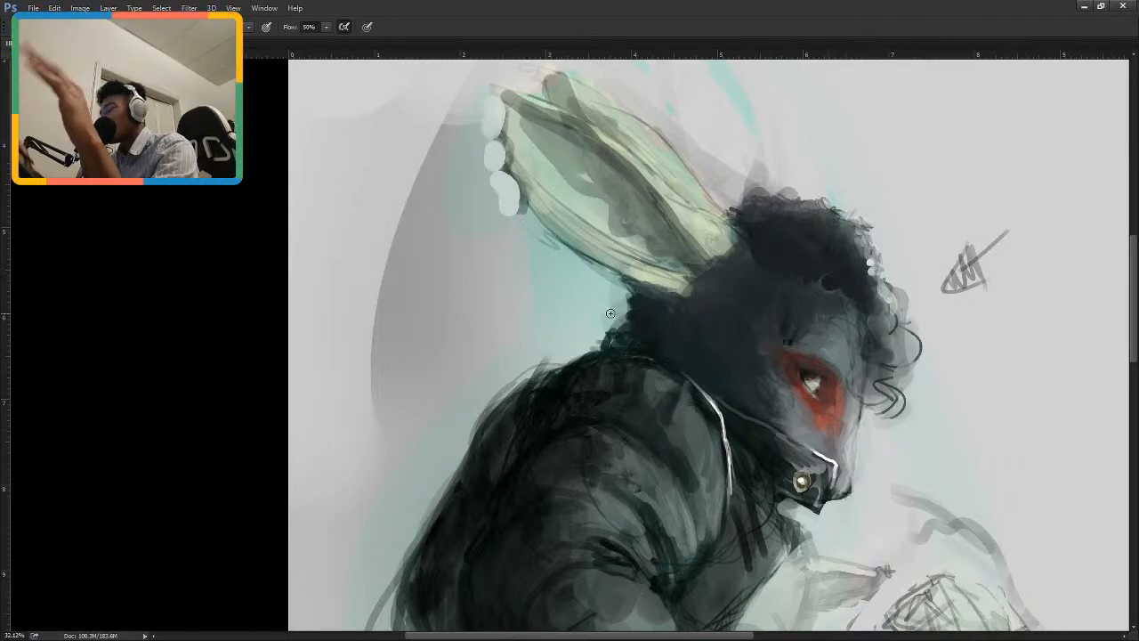
pyautogui.scroll(8, 687, 390)
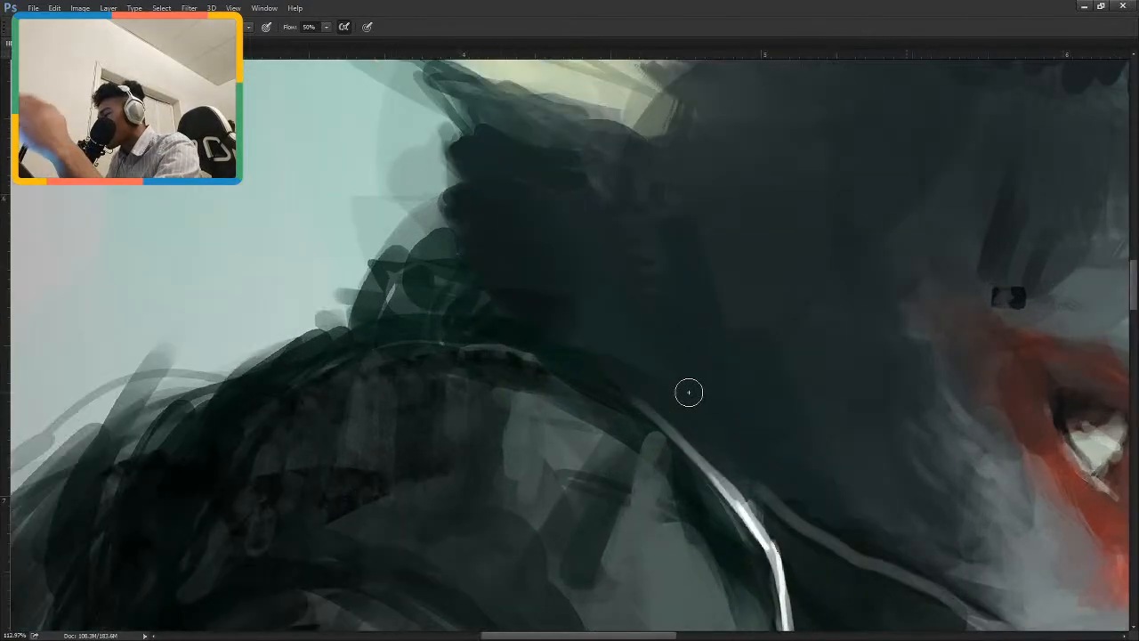
pyautogui.scroll(5, 688, 391)
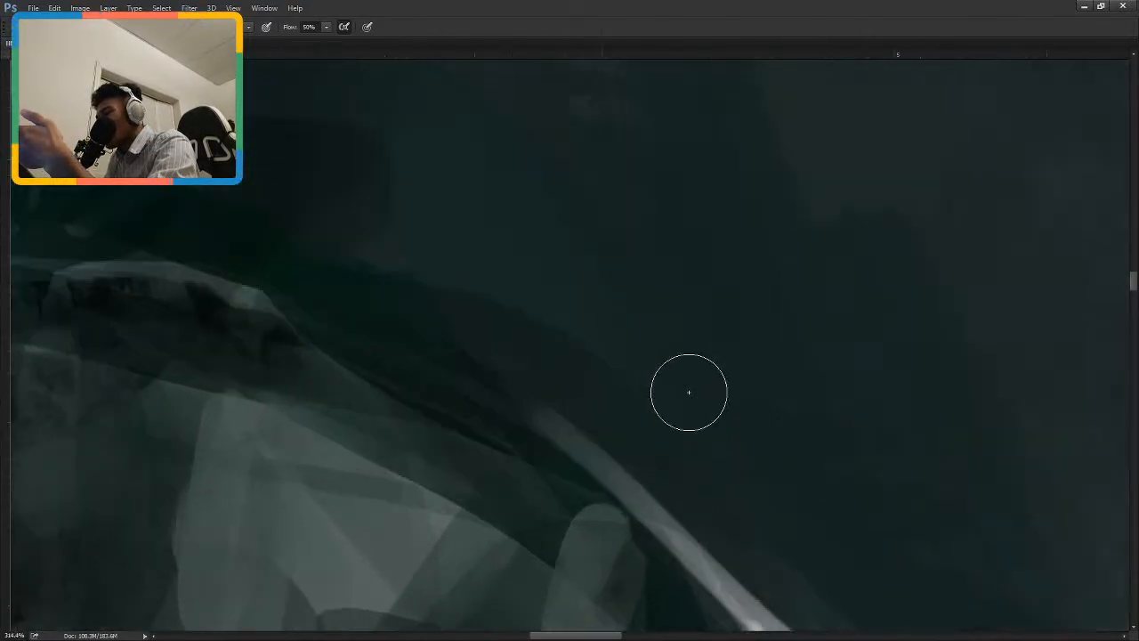
pyautogui.scroll(-5, 694, 395)
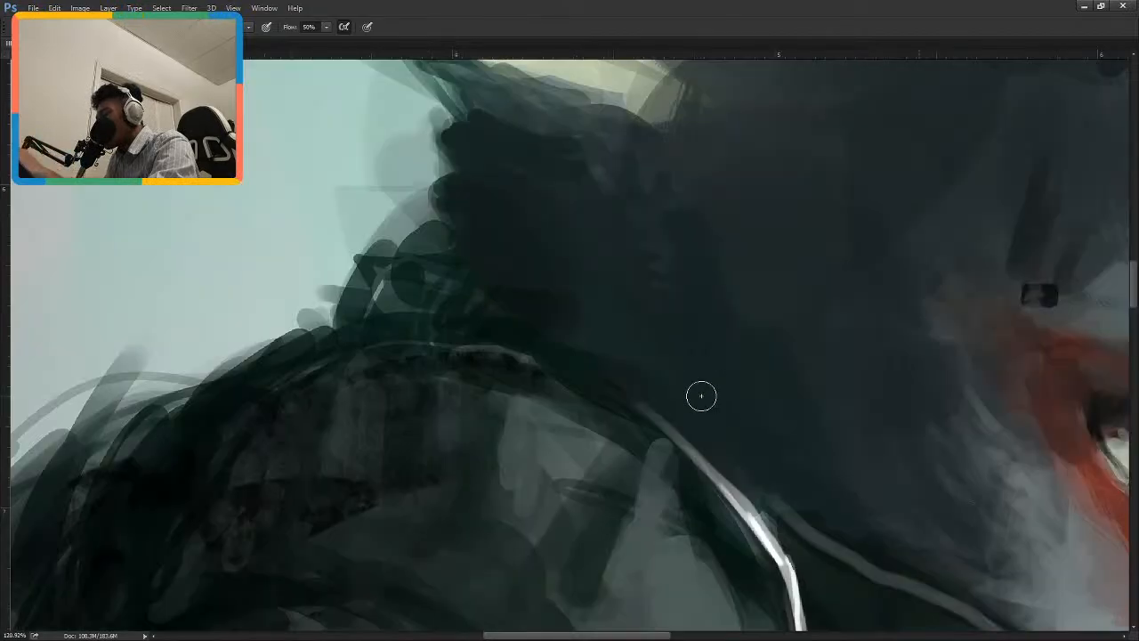
pyautogui.scroll(-6, 701, 396)
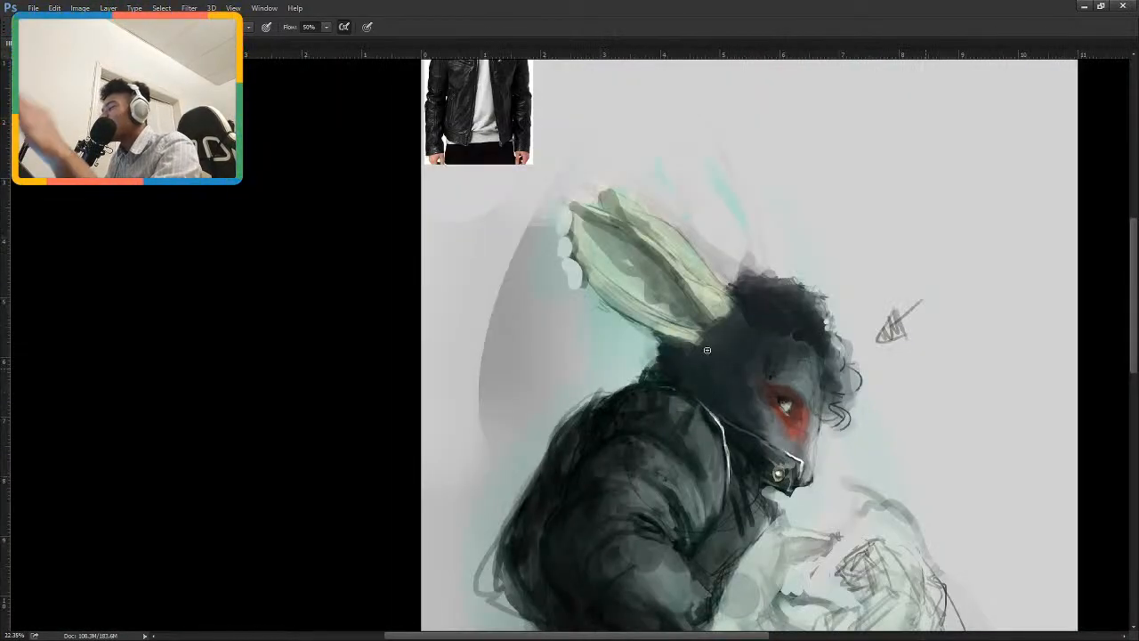
pyautogui.scroll(2, 707, 356)
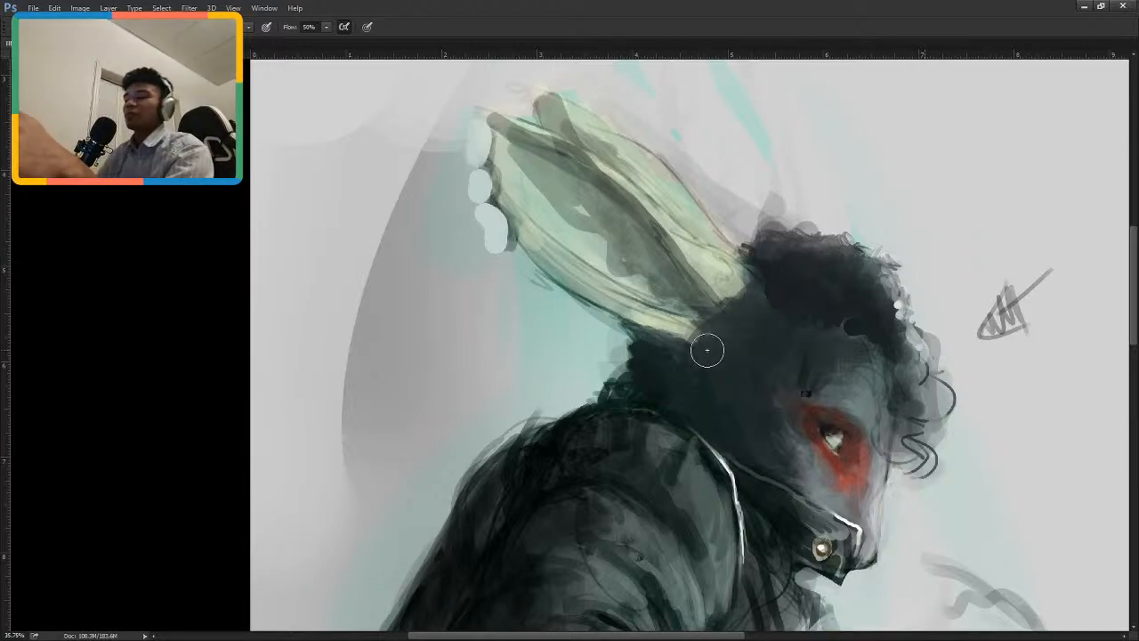
# Tint the dark inner area of the rabbit ear reddish brown down to where it meets the head.
pyautogui.moveTo(729, 221); pyautogui.dragTo(669, 347)
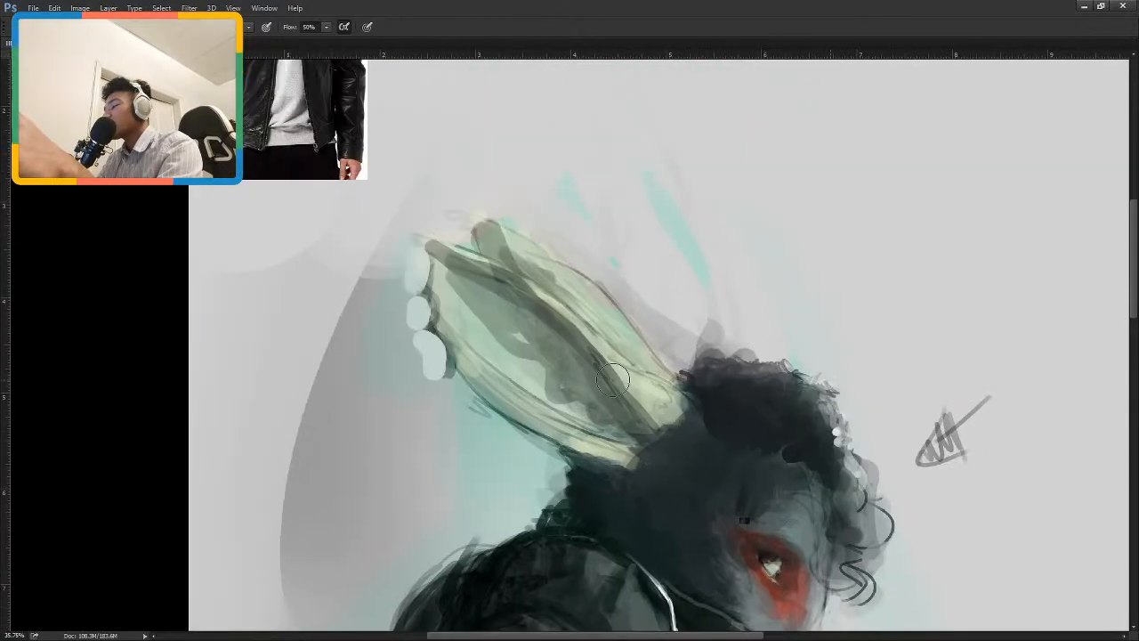
pyautogui.moveTo(526, 331)
pyautogui.mouseDown()
pyautogui.moveTo(597, 416)
pyautogui.moveTo(614, 414)
pyautogui.mouseUp()
pyautogui.hotkey('ctrl', 'z')
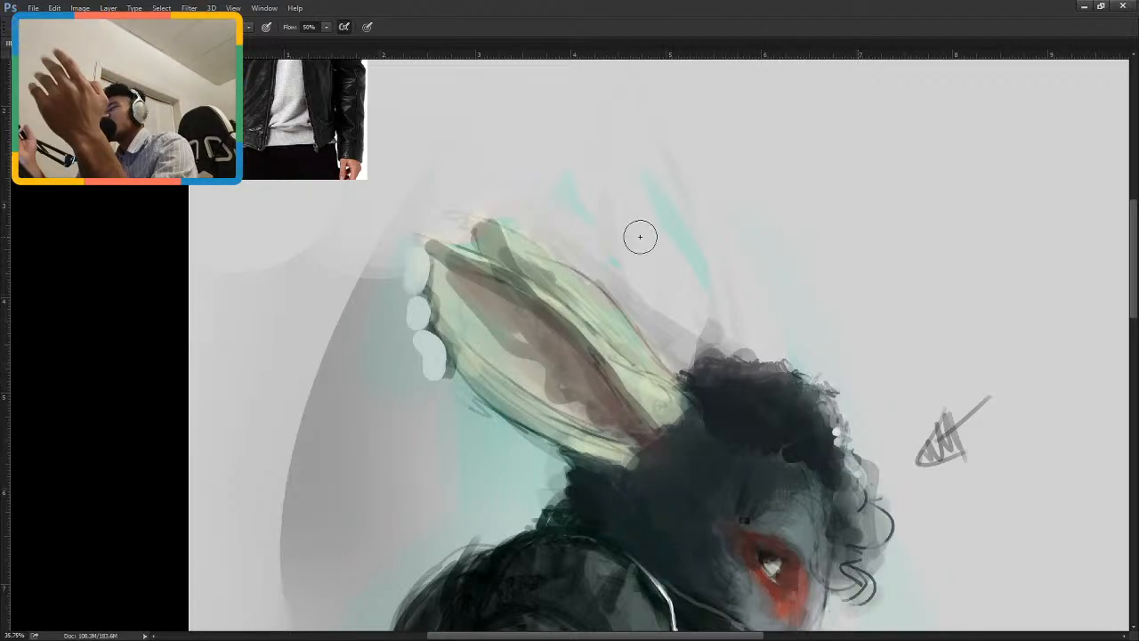
pyautogui.moveTo(669, 373); pyautogui.dragTo(651, 318)
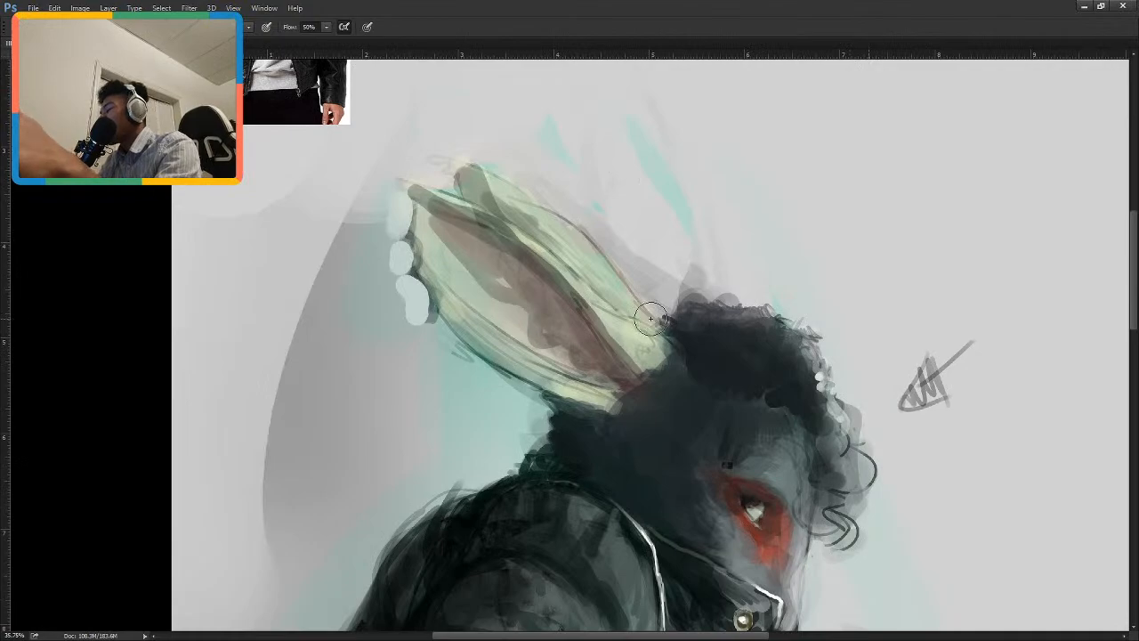
pyautogui.moveTo(734, 497); pyautogui.dragTo(672, 411)
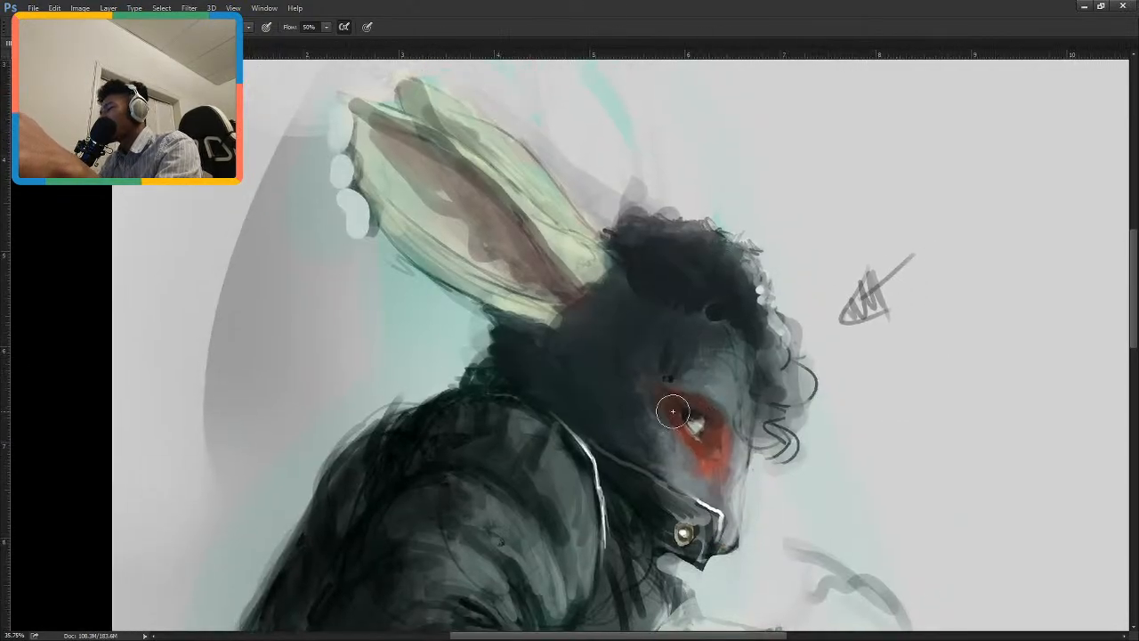
# Try an extra brush stroke at the base of the ear and undo it.
pyautogui.moveTo(546, 315); pyautogui.dragTo(573, 317)
pyautogui.hotkey('ctrl', 'z')
pyautogui.moveTo(645, 358); pyautogui.dragTo(692, 447)
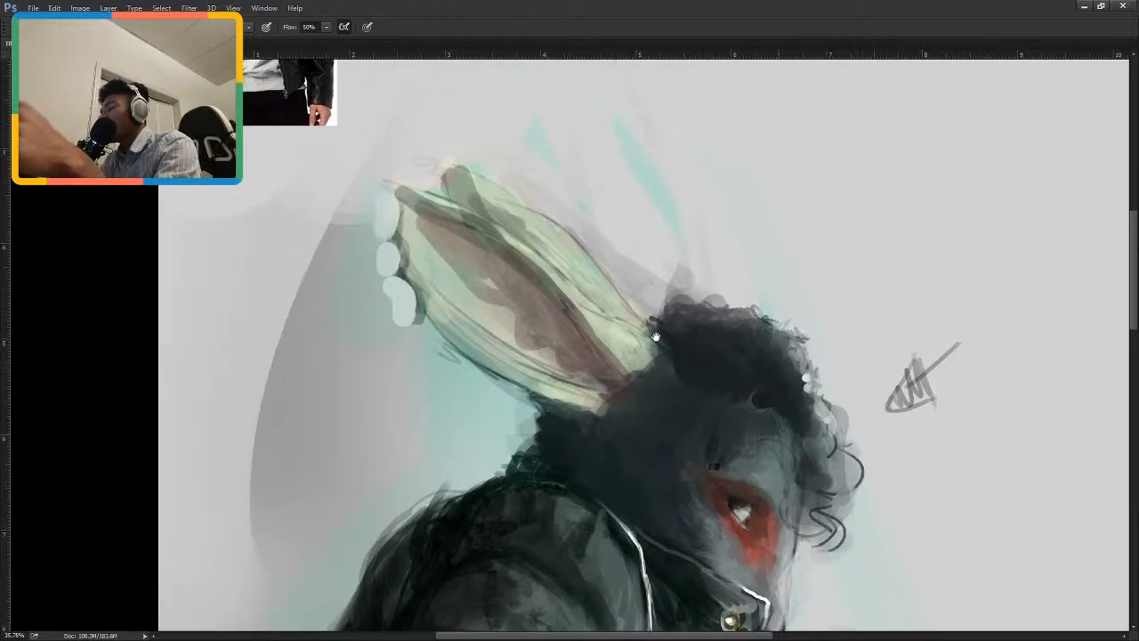
pyautogui.moveTo(639, 517); pyautogui.dragTo(656, 332)
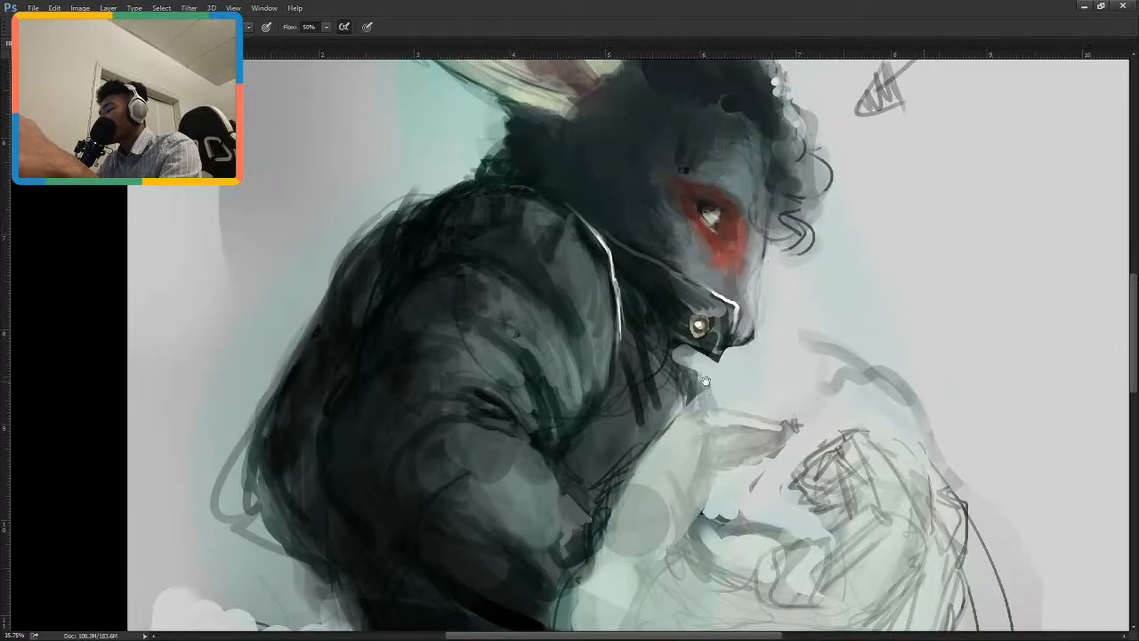
# Soften the dark sketch strokes on the jacket front below the studded collar with small dabs of grey.
pyautogui.moveTo(705, 381); pyautogui.dragTo(710, 366)
pyautogui.moveTo(713, 406); pyautogui.dragTo(724, 413)
pyautogui.keyDown('alt'); pyautogui.click(633, 375); pyautogui.keyUp('alt')
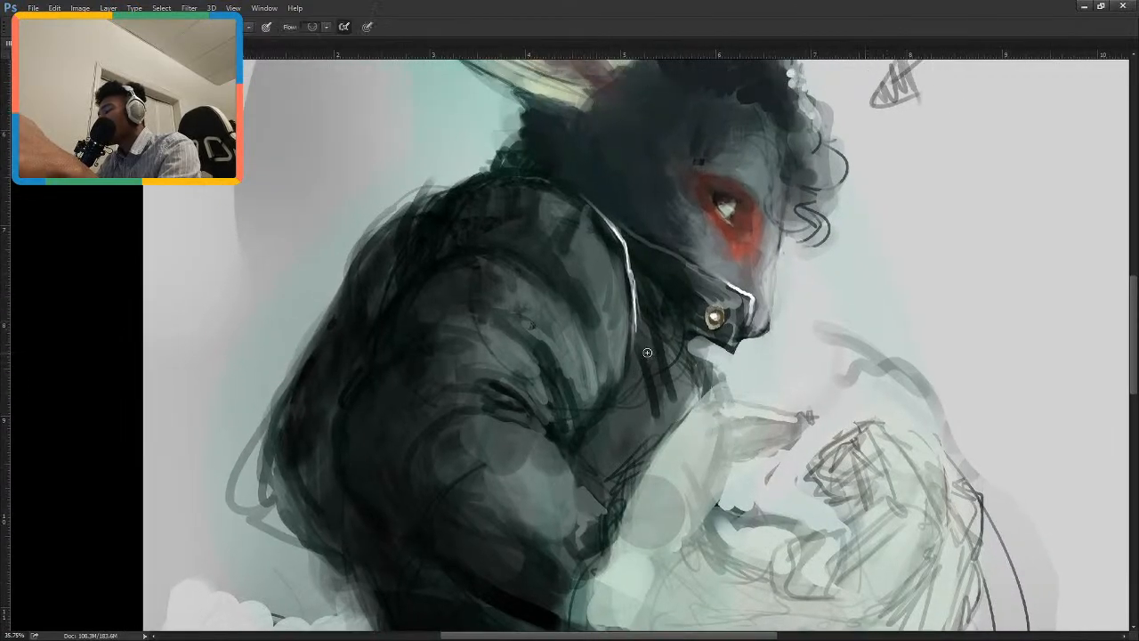
pyautogui.keyDown('alt'); pyautogui.click(660, 386); pyautogui.keyUp('alt')
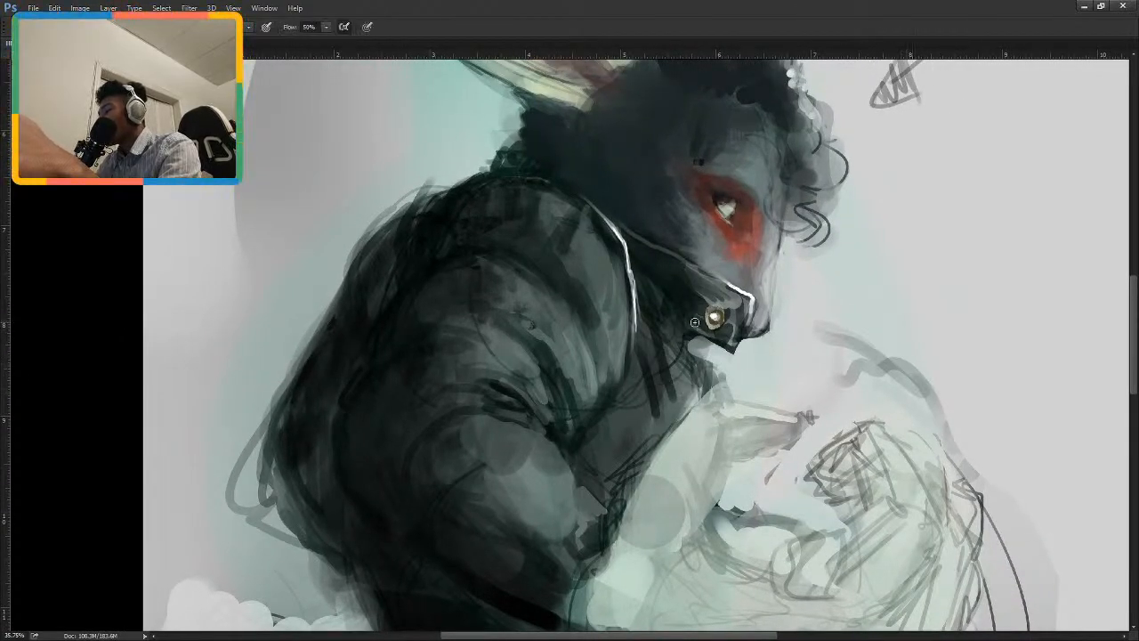
pyautogui.keyDown('alt'); pyautogui.click(699, 419); pyautogui.keyUp('alt')
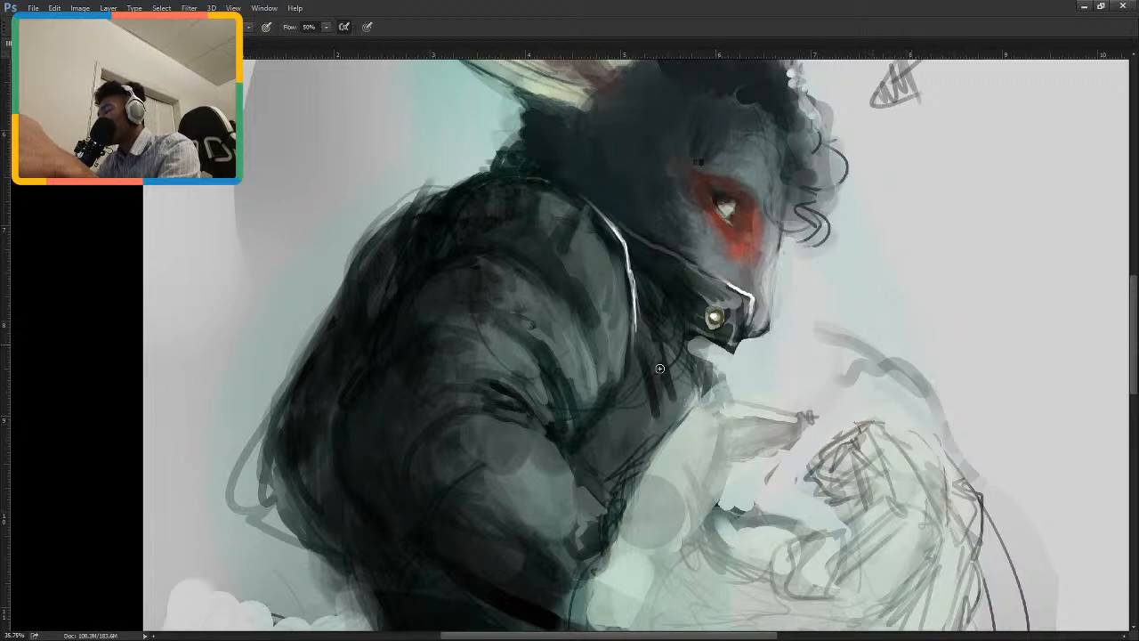
pyautogui.moveTo(660, 368); pyautogui.dragTo(656, 371)
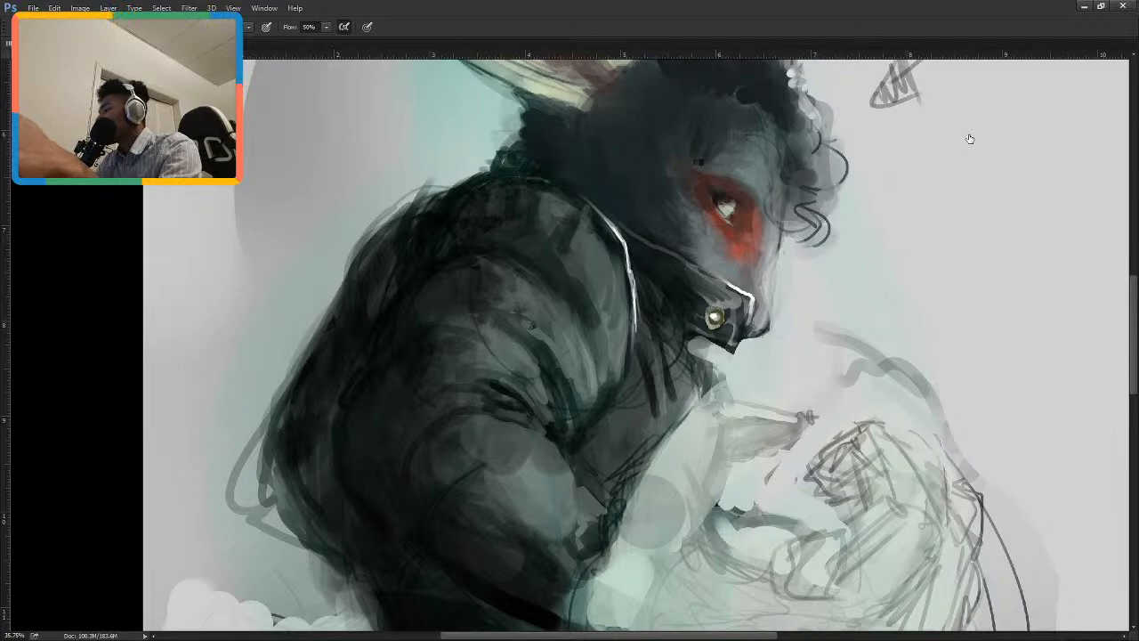
# Paint a light grey vertical highlight down the jacket's front fold, just below the white-edged lapel, using a smaller brush.
pyautogui.press('[')
pyautogui.press('[')
pyautogui.press('[')
pyautogui.press('[')
pyautogui.press('[')
pyautogui.press('[')
pyautogui.press('[')
pyautogui.press('[')
pyautogui.press('[')
pyautogui.press('[')
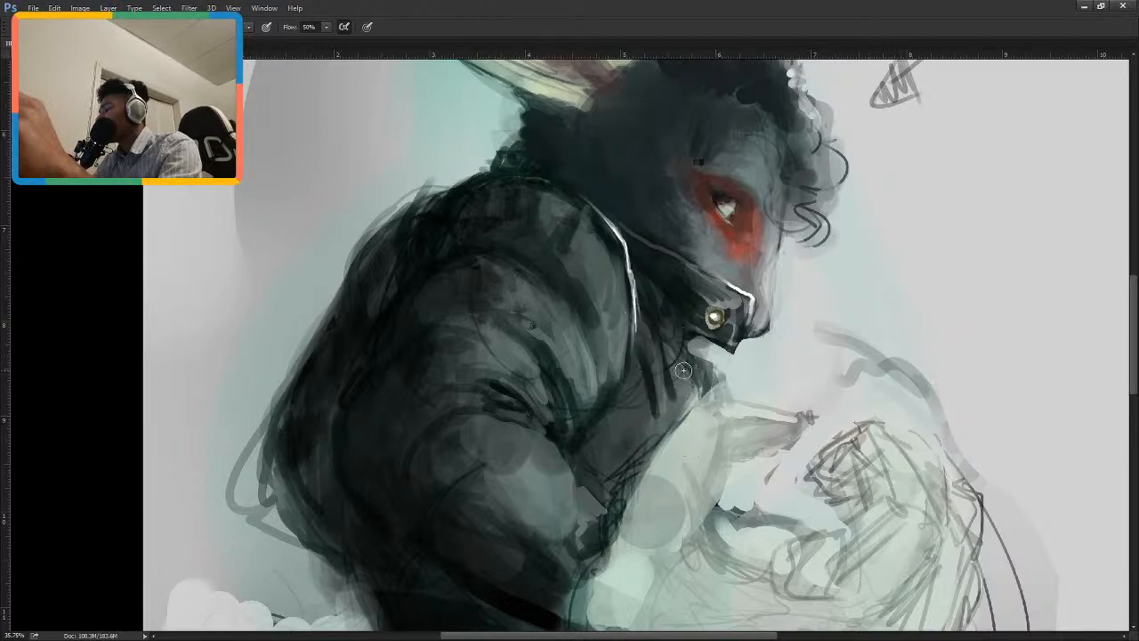
pyautogui.moveTo(648, 362); pyautogui.dragTo(663, 390)
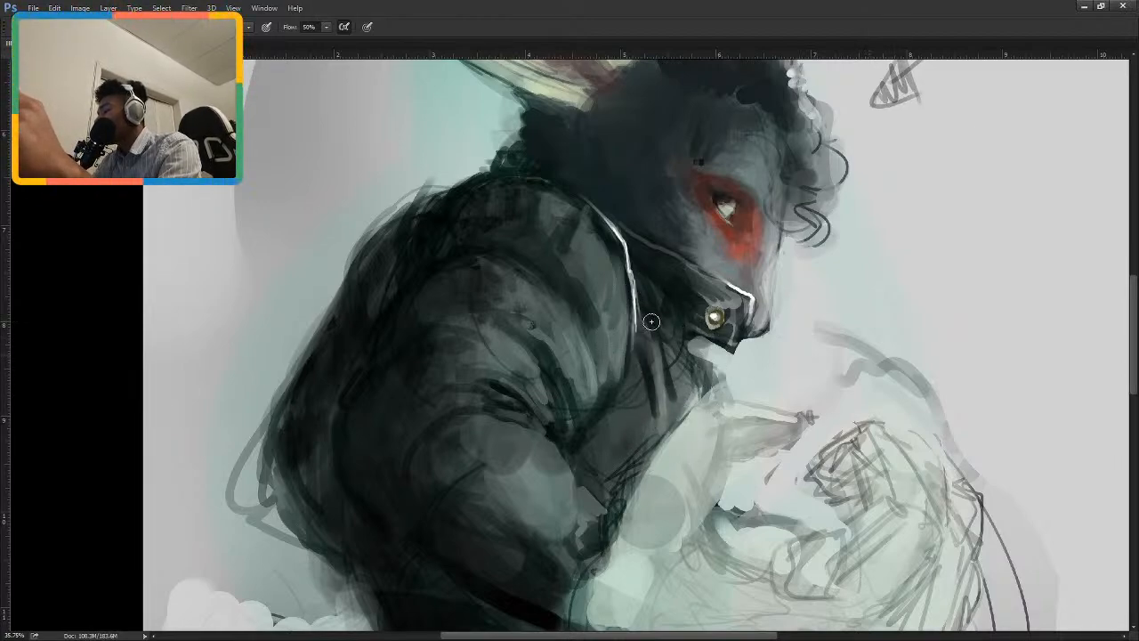
pyautogui.moveTo(652, 327)
pyautogui.mouseDown()
pyautogui.moveTo(661, 452)
pyautogui.moveTo(655, 338)
pyautogui.moveTo(663, 392)
pyautogui.mouseUp()
pyautogui.press('l')
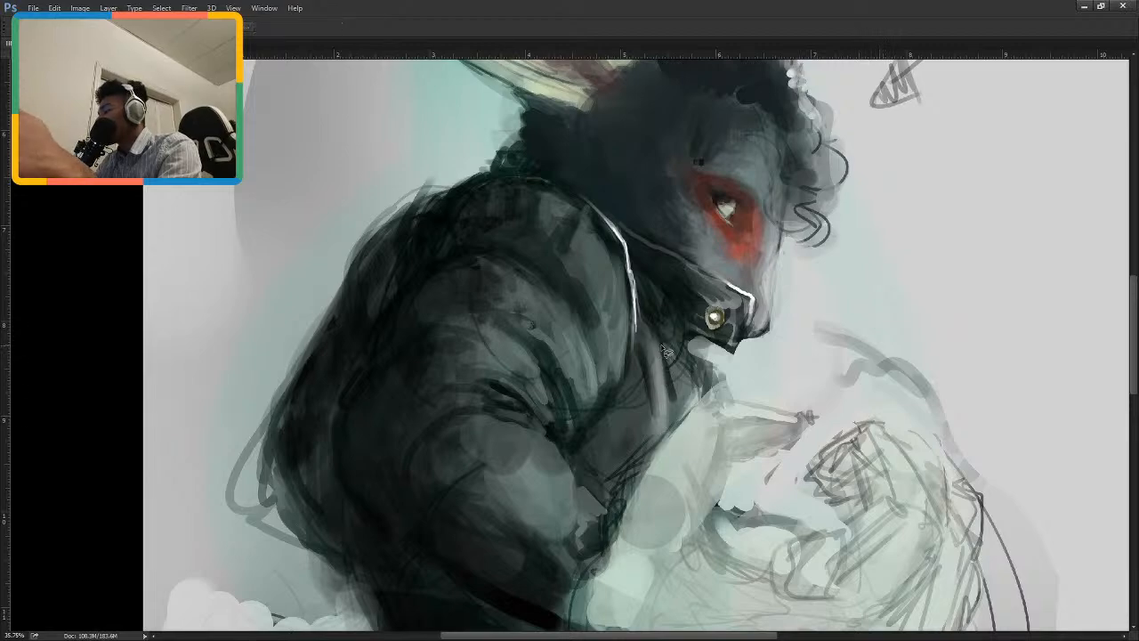
pyautogui.press('b')
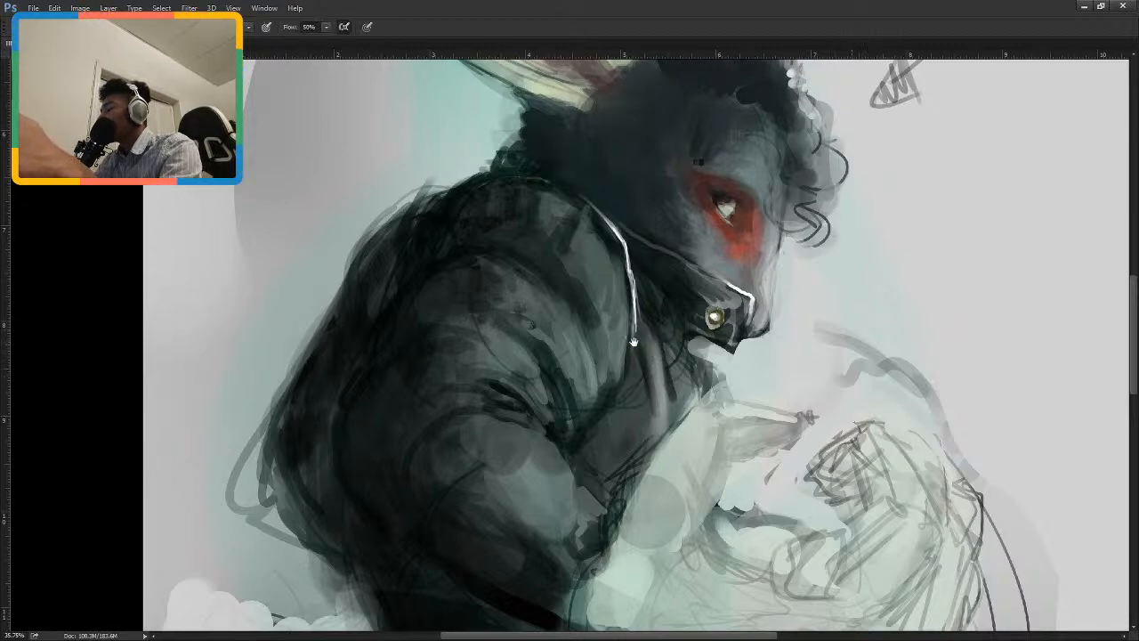
pyautogui.moveTo(636, 356); pyautogui.dragTo(677, 427)
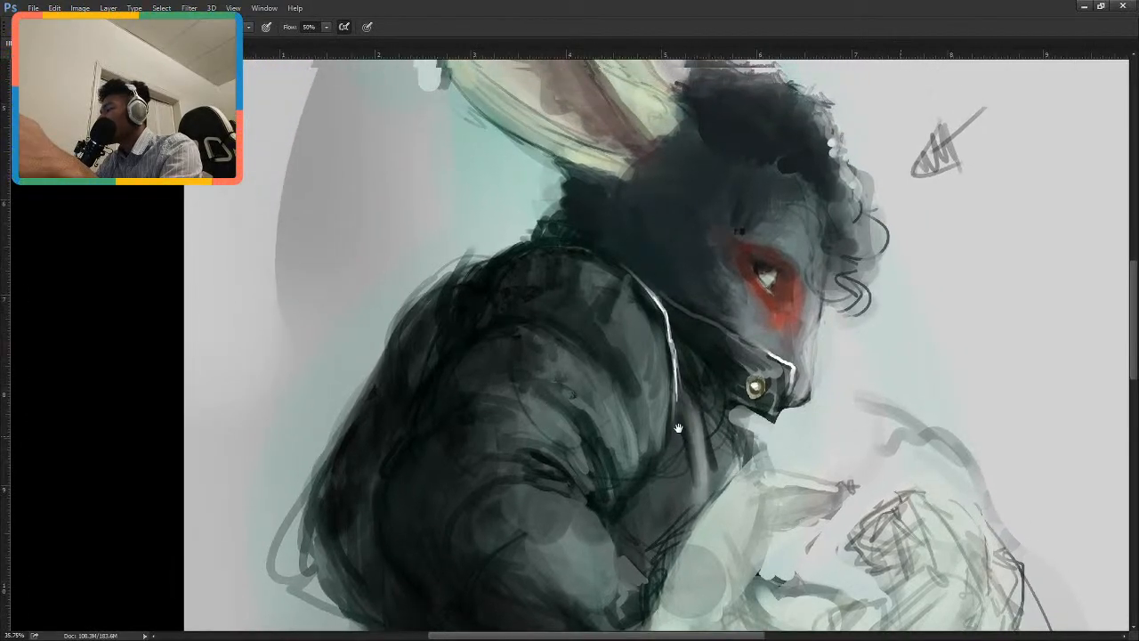
# Sample a jacket grey and blend the shading on the lapel panel beside the white edge line.
pyautogui.keyDown('alt'); pyautogui.click(638, 318); pyautogui.keyUp('alt')
pyautogui.moveTo(637, 304); pyautogui.dragTo(663, 354)
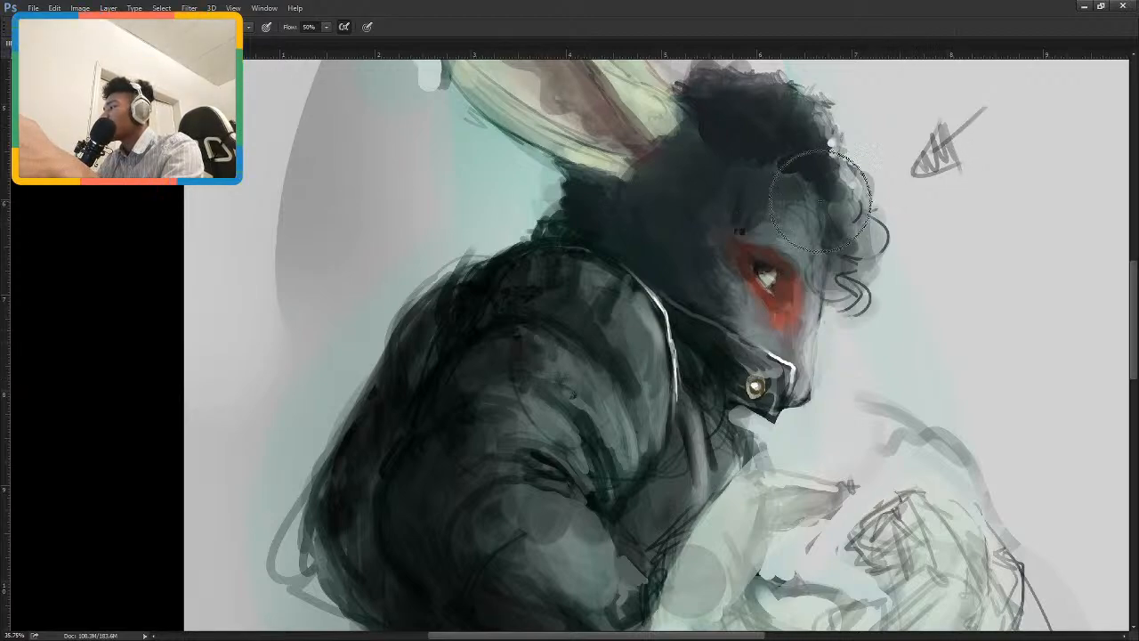
pyautogui.moveTo(966, 136); pyautogui.dragTo(954, 221)
pyautogui.press('[')
pyautogui.press('[')
pyautogui.press('[')
pyautogui.press('[')
pyautogui.press('[')
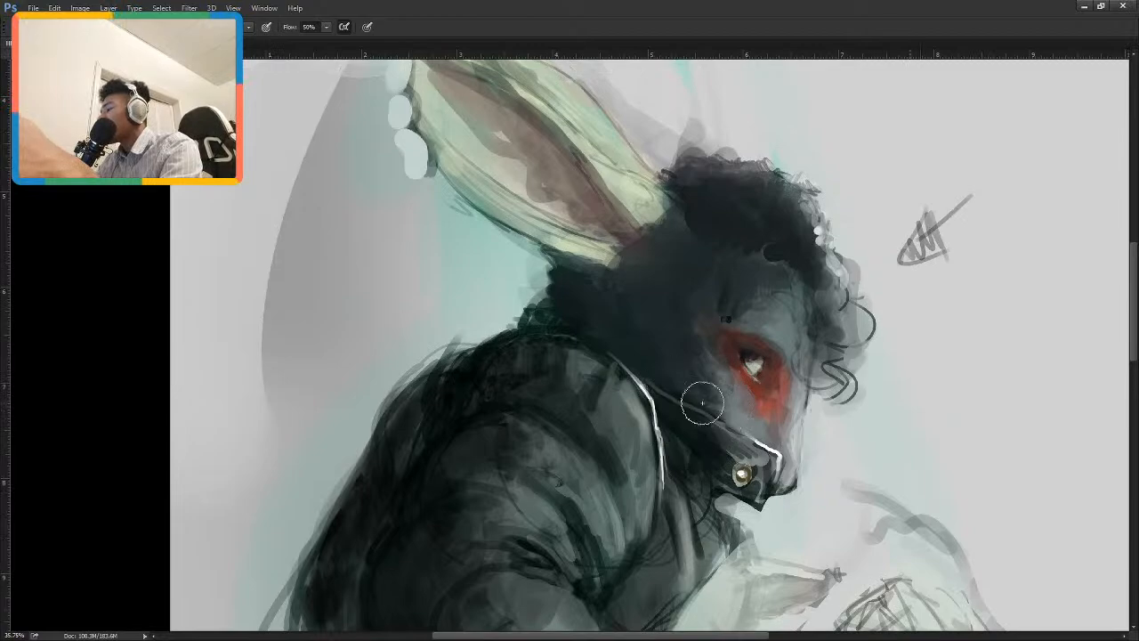
pyautogui.moveTo(702, 404); pyautogui.dragTo(764, 358)
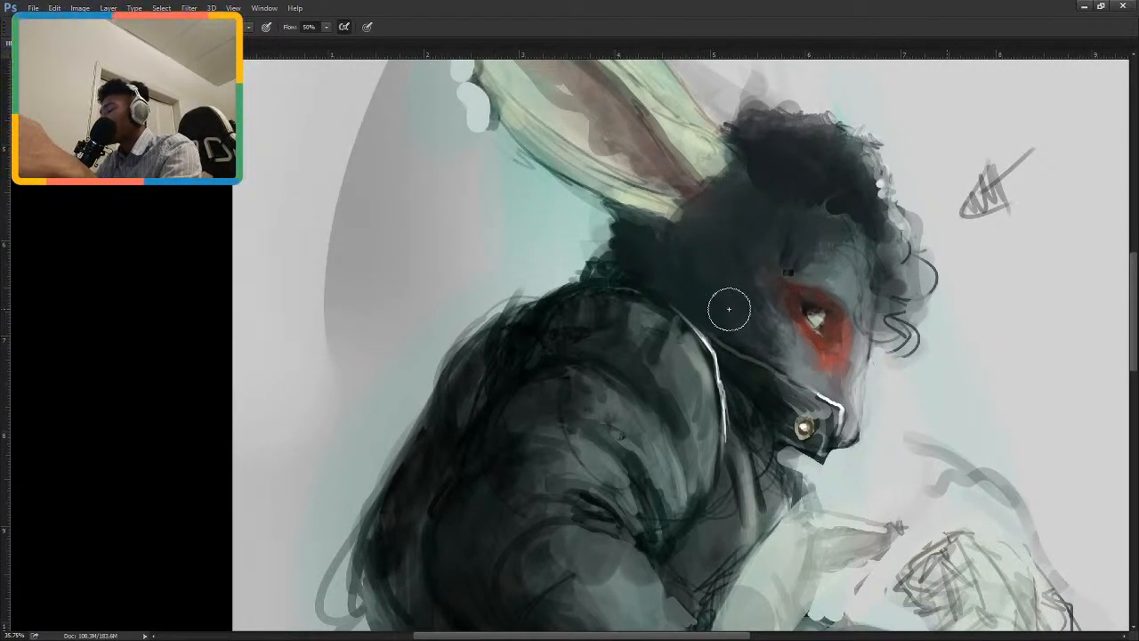
# Darken the upper shoulder and paint a narrow light highlight on the fold at the lapel's upper end.
pyautogui.press('i')
pyautogui.press('b')
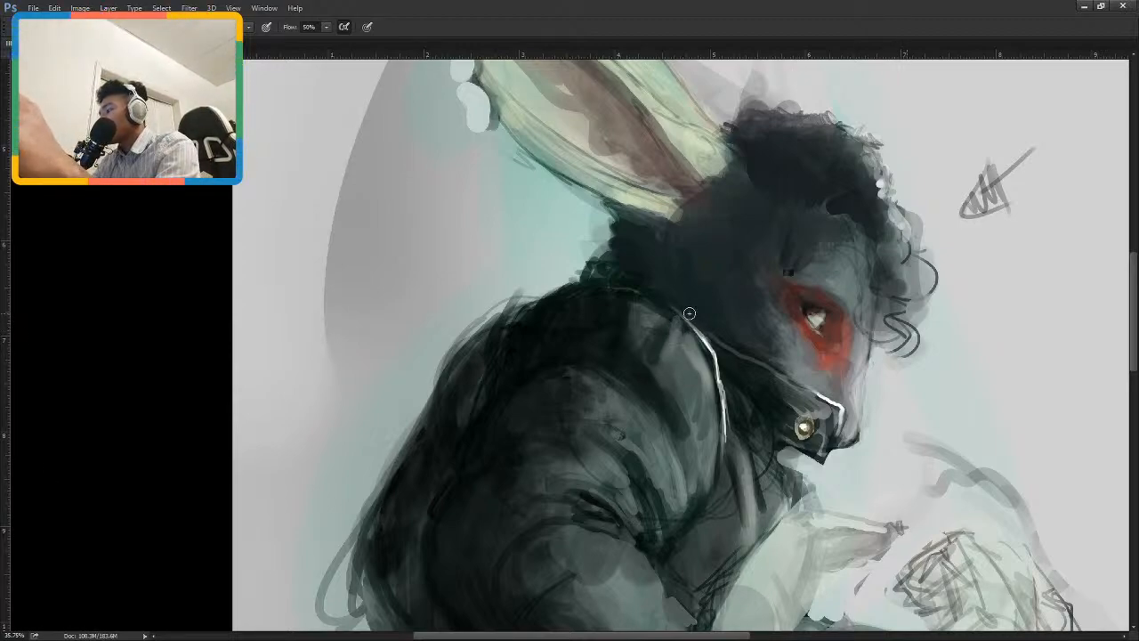
pyautogui.moveTo(676, 320)
pyautogui.mouseDown()
pyautogui.moveTo(650, 391)
pyautogui.moveTo(676, 325)
pyautogui.moveTo(652, 378)
pyautogui.moveTo(675, 326)
pyautogui.moveTo(665, 360)
pyautogui.mouseUp()
pyautogui.hotkey('ctrl', 'z')
pyautogui.hotkey('ctrl', 'z')
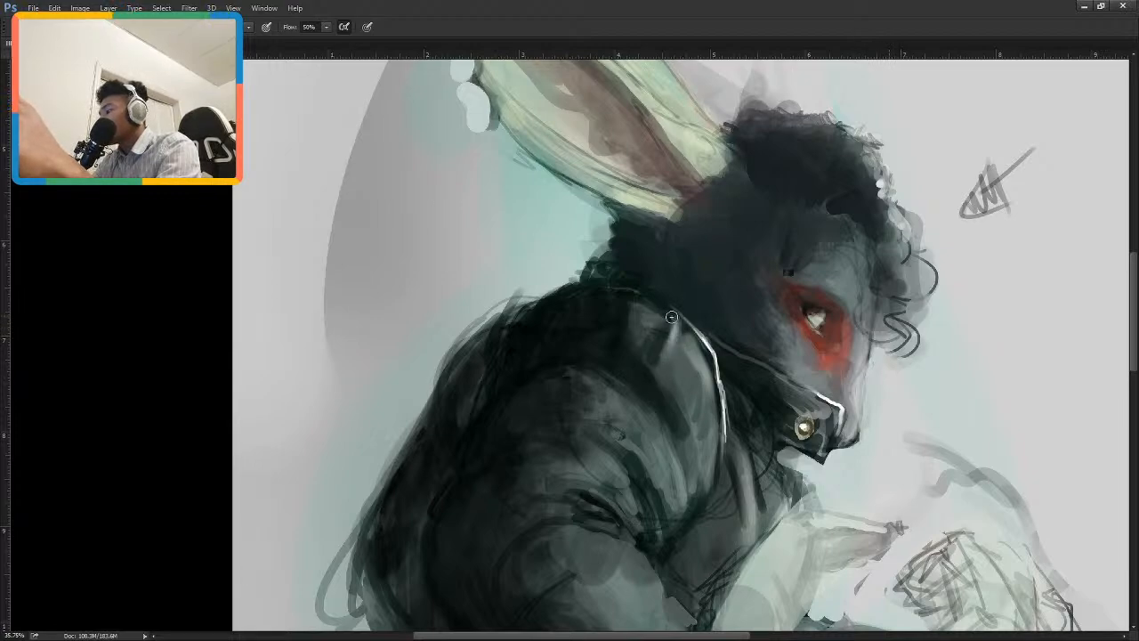
pyautogui.moveTo(674, 319); pyautogui.dragTo(664, 358)
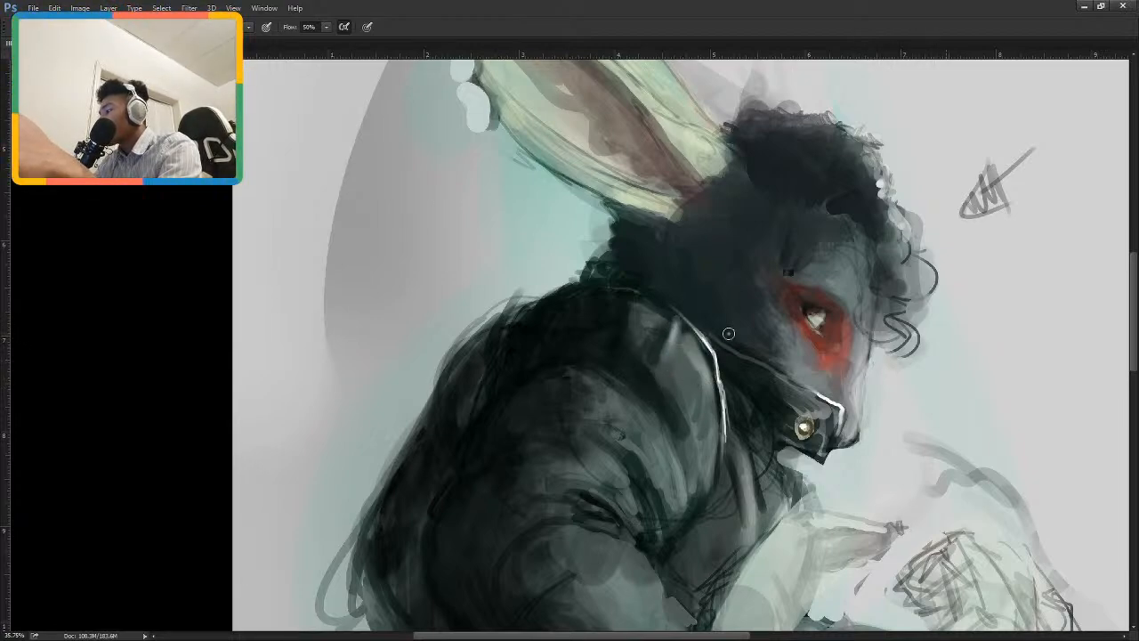
# Lighten the grey patch behind the forehead curls and rework the hair edge there with a smaller eraser and brush.
pyautogui.moveTo(839, 360); pyautogui.dragTo(720, 325)
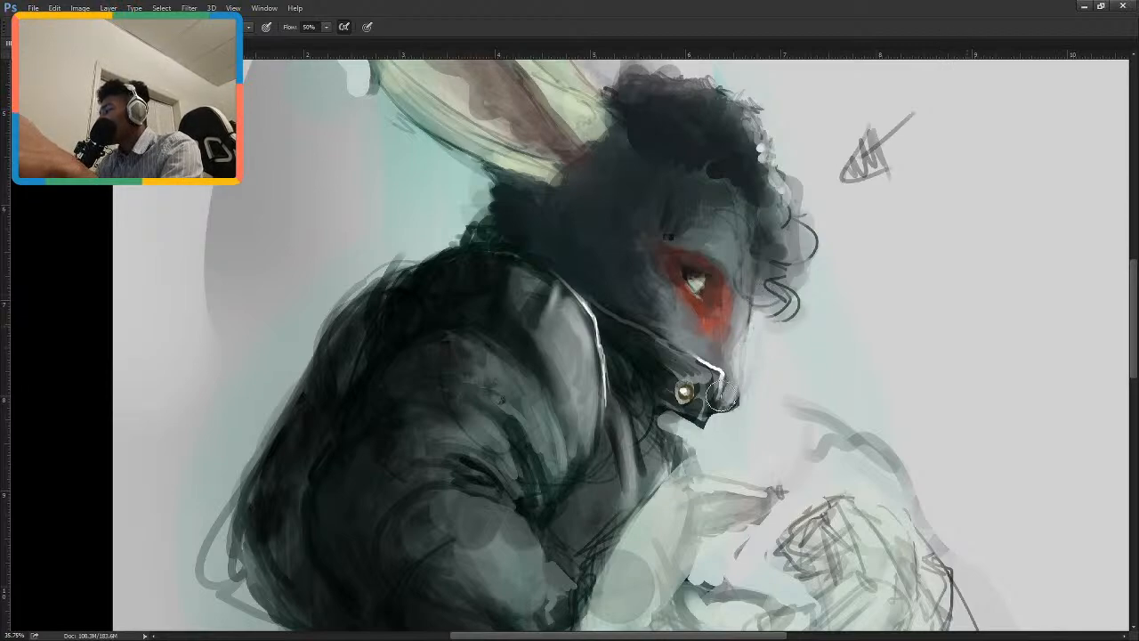
pyautogui.press(']')
pyautogui.press(']')
pyautogui.press(']')
pyautogui.press(']')
pyautogui.press(']')
pyautogui.press(']')
pyautogui.press(']')
pyautogui.press(']')
pyautogui.press('e')
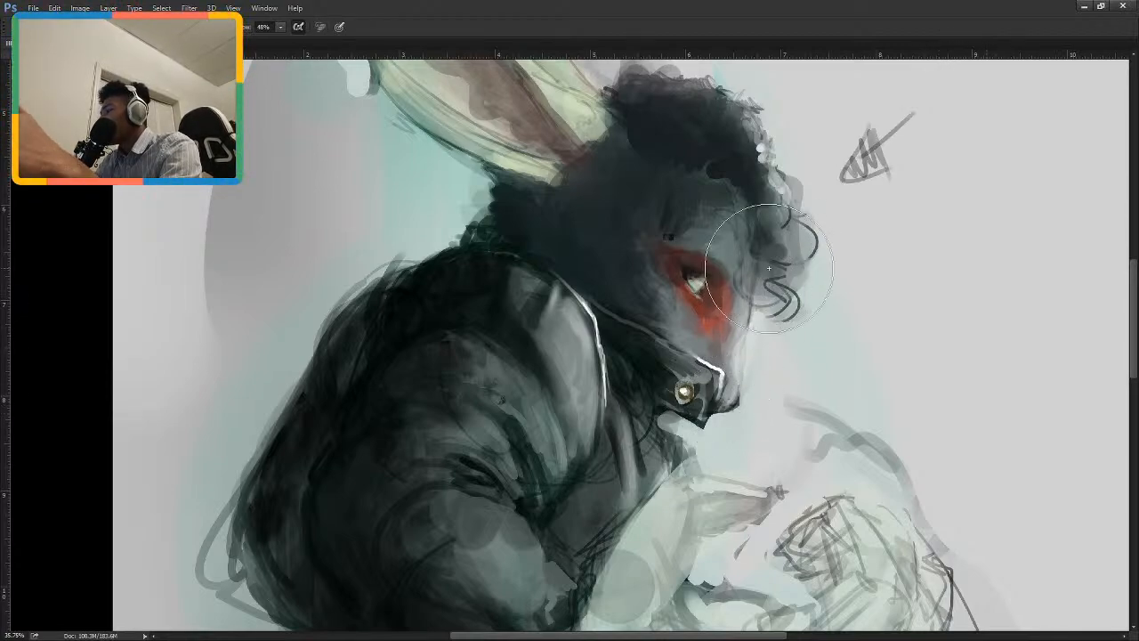
pyautogui.press('[')
pyautogui.press('[')
pyautogui.press('[')
pyautogui.press('[')
pyautogui.press('[')
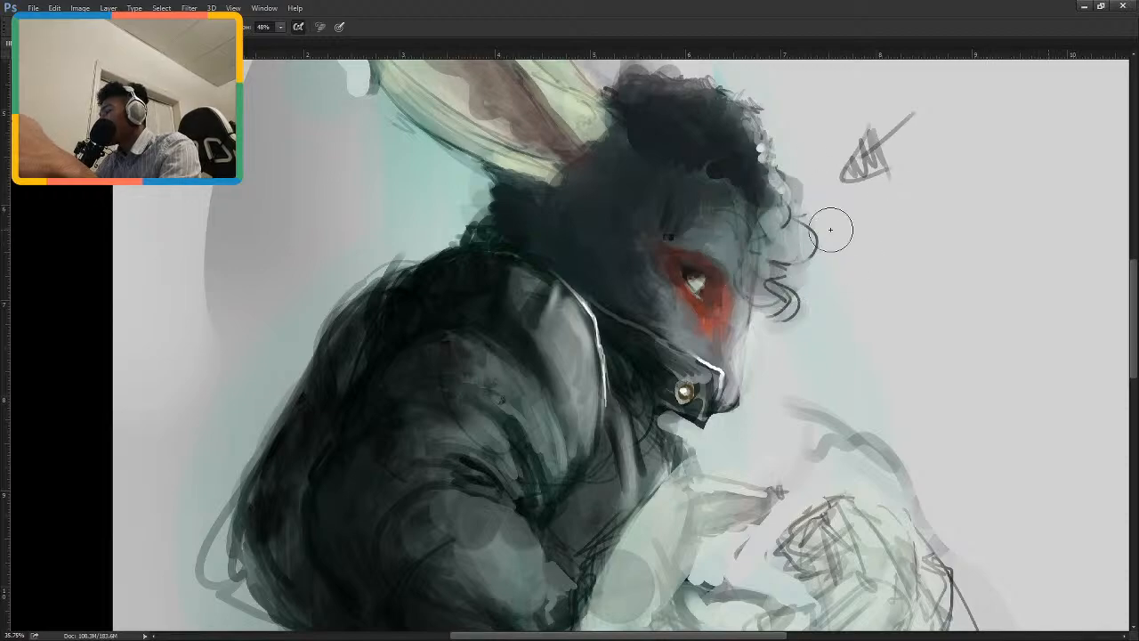
pyautogui.press('b')
pyautogui.press('[')
pyautogui.press('[')
pyautogui.press('[')
pyautogui.press('[')
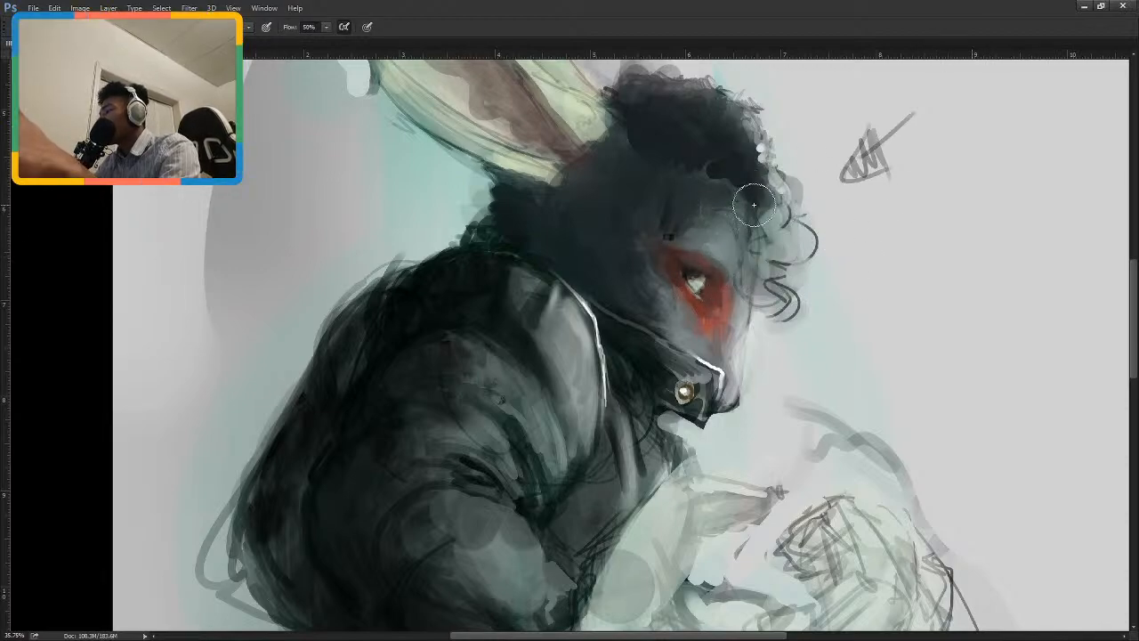
# Refine the near-black crease along the underside of the jacket sleeve with a smaller brush.
pyautogui.scroll(3, 662, 290)
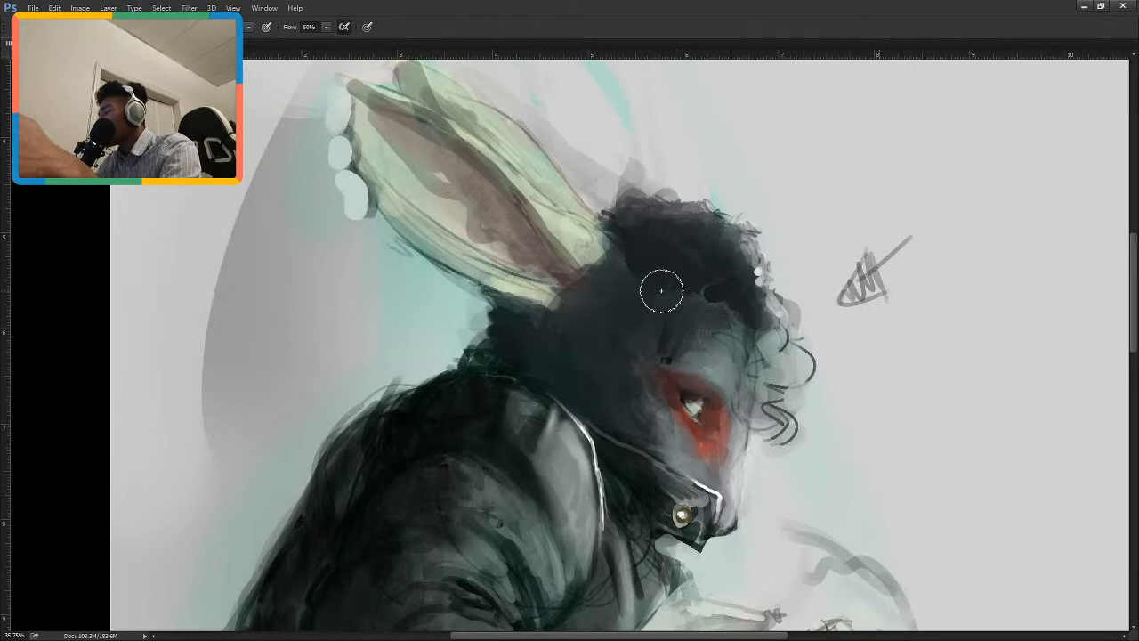
pyautogui.scroll(-8, 761, 374)
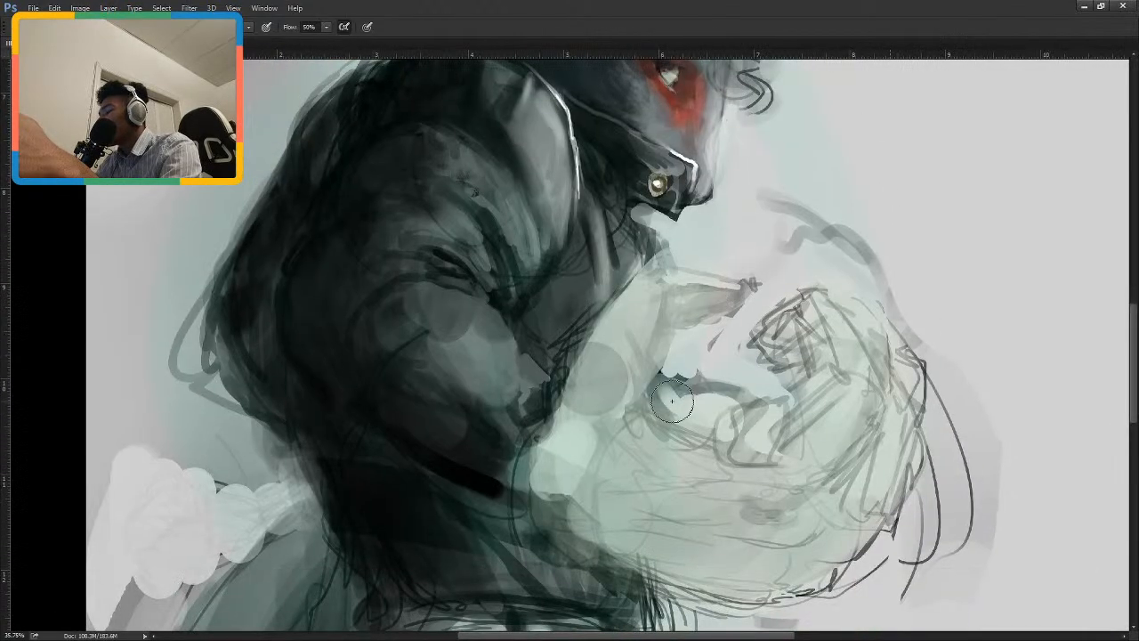
pyautogui.moveTo(672, 420); pyautogui.dragTo(776, 469)
pyautogui.moveTo(660, 447); pyautogui.dragTo(677, 387)
pyautogui.press('[')
pyautogui.press('[')
pyautogui.press('[')
pyautogui.press('[')
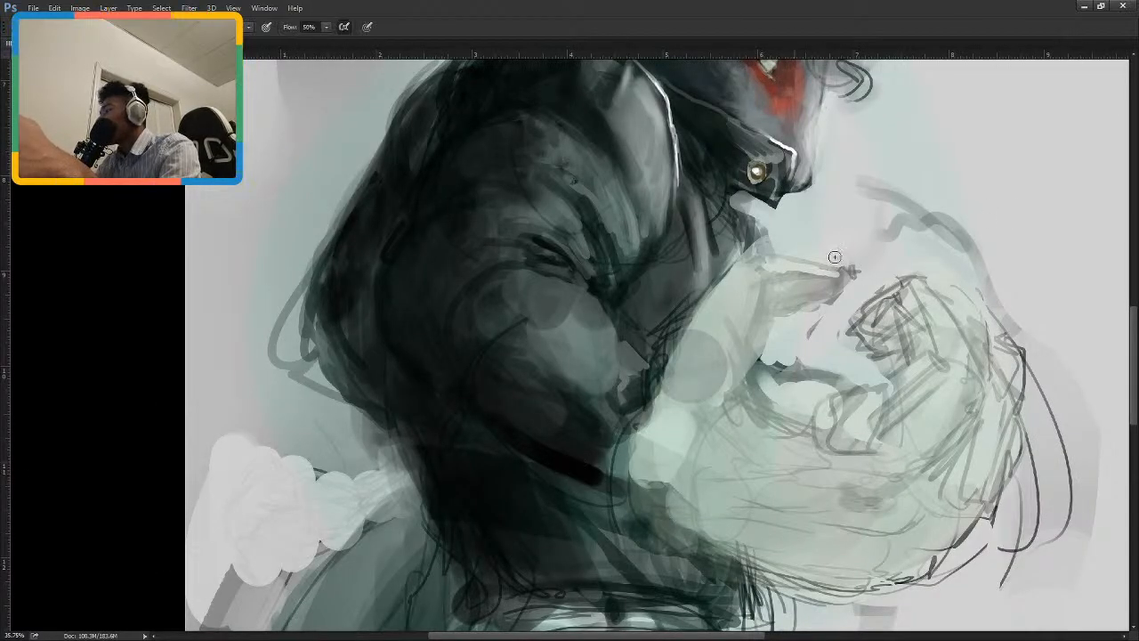
pyautogui.moveTo(512, 448); pyautogui.dragTo(628, 506)
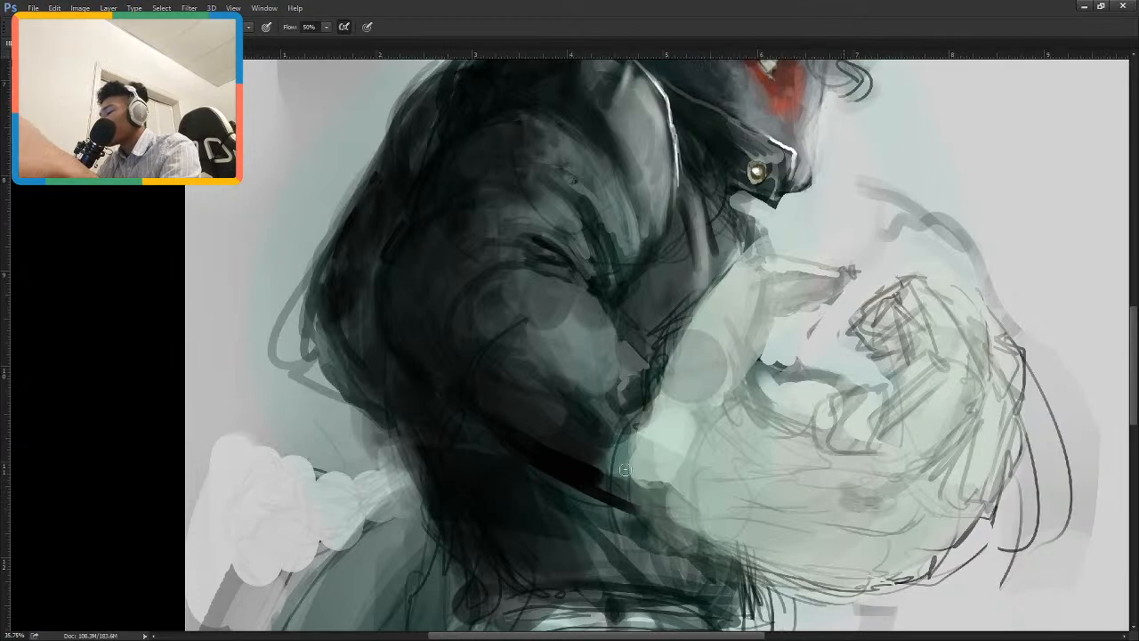
pyautogui.hotkey('ctrl', 'z')
pyautogui.moveTo(539, 461); pyautogui.dragTo(632, 521)
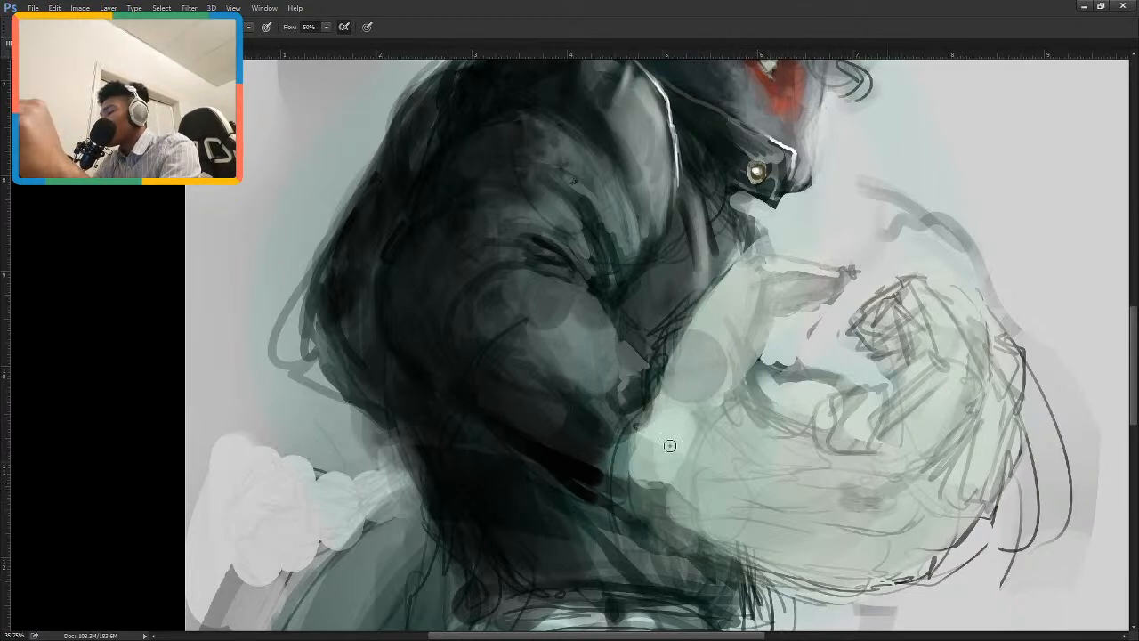
pyautogui.moveTo(711, 361)
pyautogui.mouseDown()
pyautogui.moveTo(641, 348)
pyautogui.moveTo(586, 283)
pyautogui.moveTo(572, 326)
pyautogui.mouseUp()
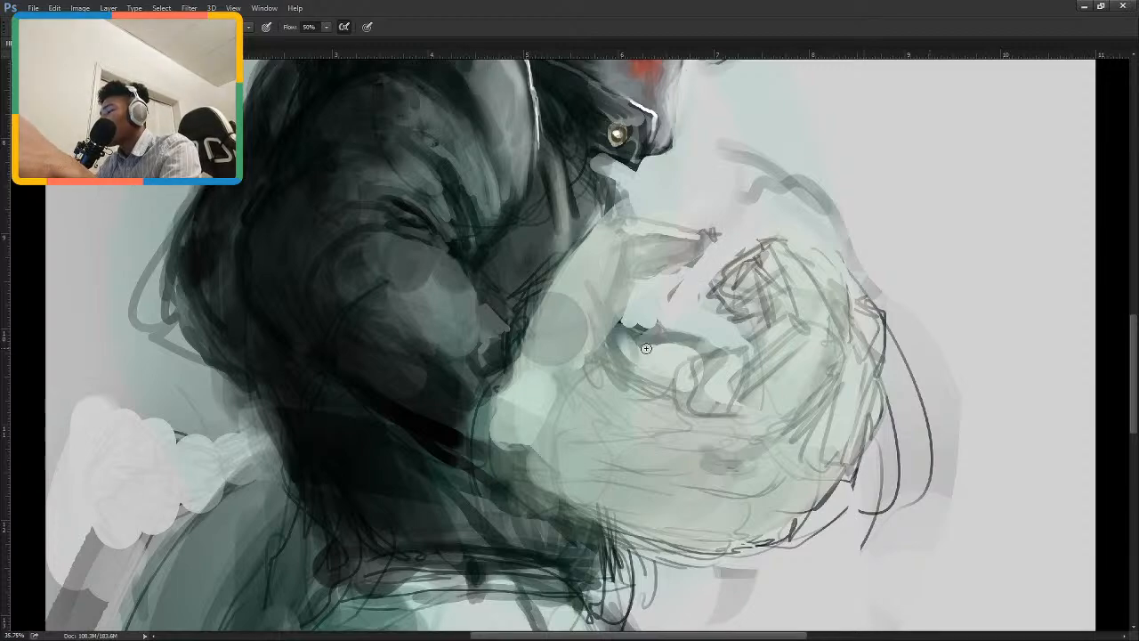
pyautogui.moveTo(575, 274); pyautogui.dragTo(594, 252)
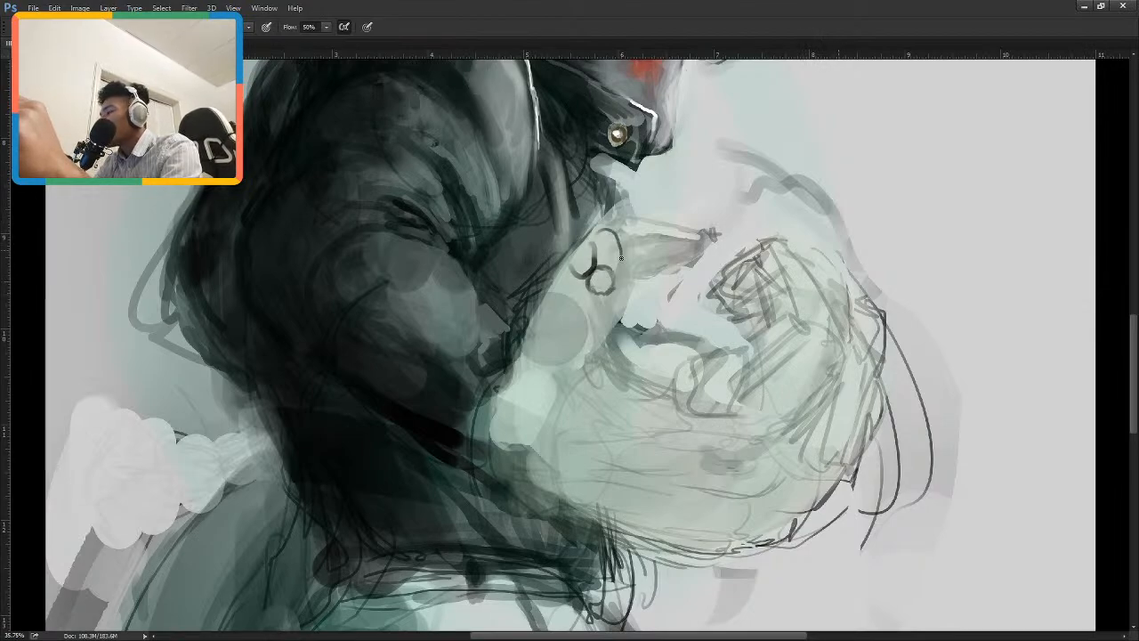
pyautogui.moveTo(596, 258); pyautogui.dragTo(614, 269)
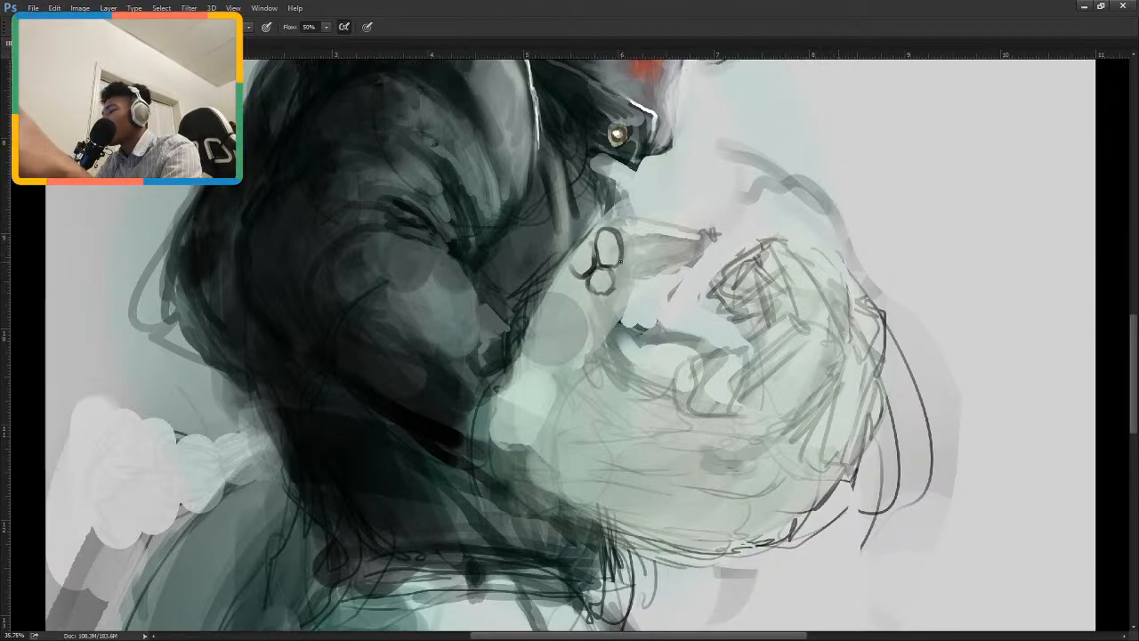
pyautogui.hotkey('ctrl', 'alt', 'z')
pyautogui.hotkey('ctrl', 'alt', 'z')
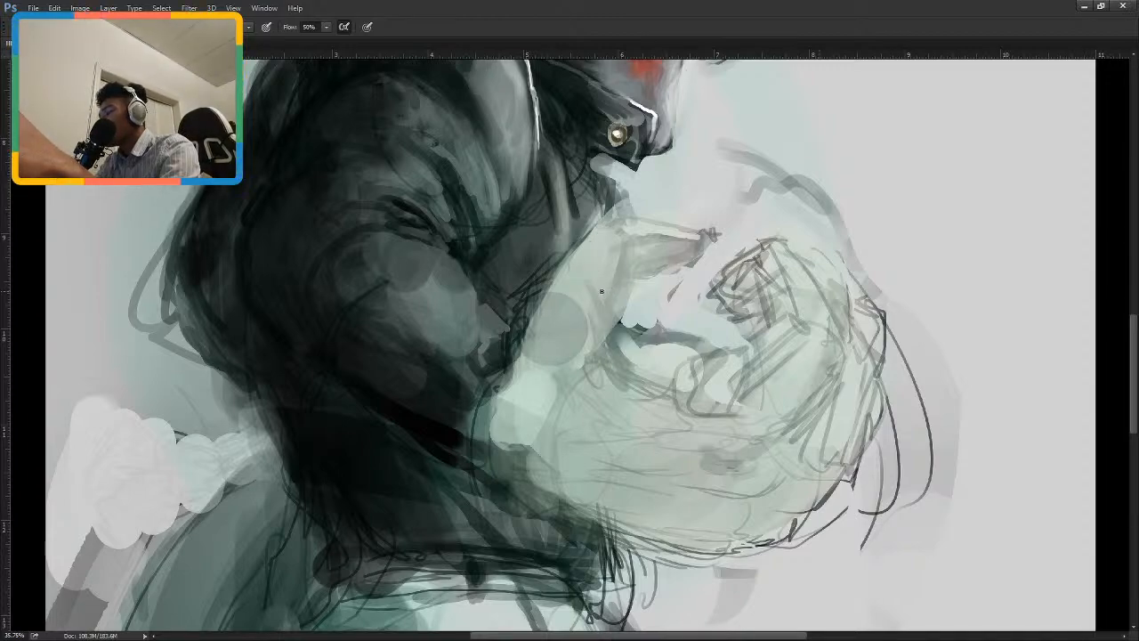
# Paint dark curved crease lines across the sleeve at the bend of the elbow.
pyautogui.moveTo(602, 291); pyautogui.dragTo(684, 321)
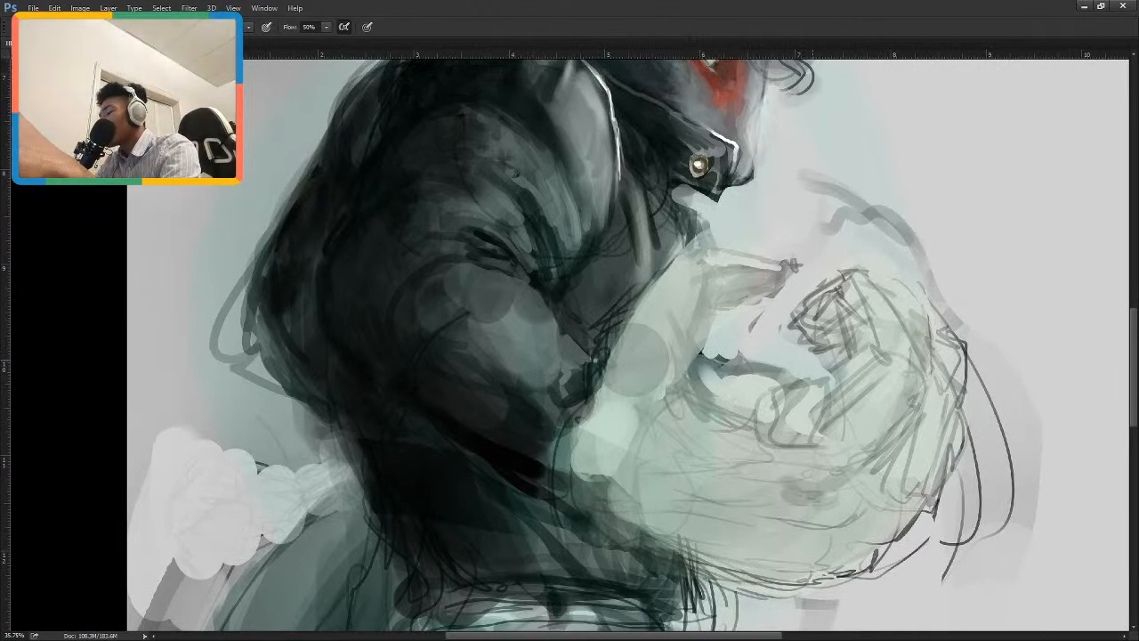
pyautogui.moveTo(538, 311); pyautogui.dragTo(637, 387)
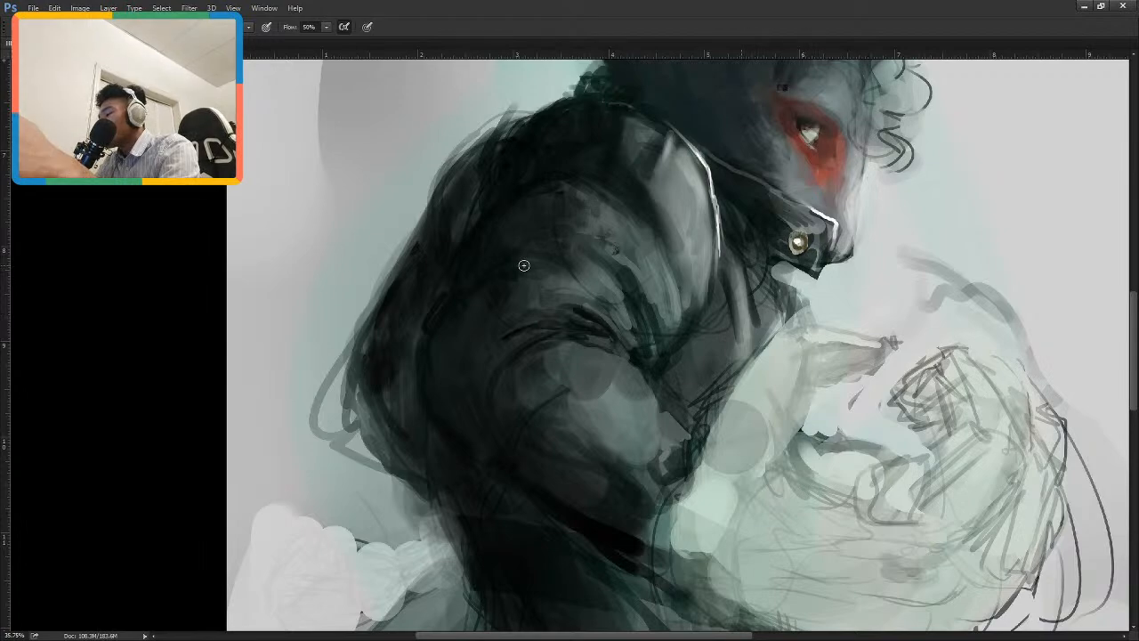
# Darken the pale lapel panel beside the white edge and glaze it with dark green using a large soft brush.
pyautogui.scroll(2, 668, 250)
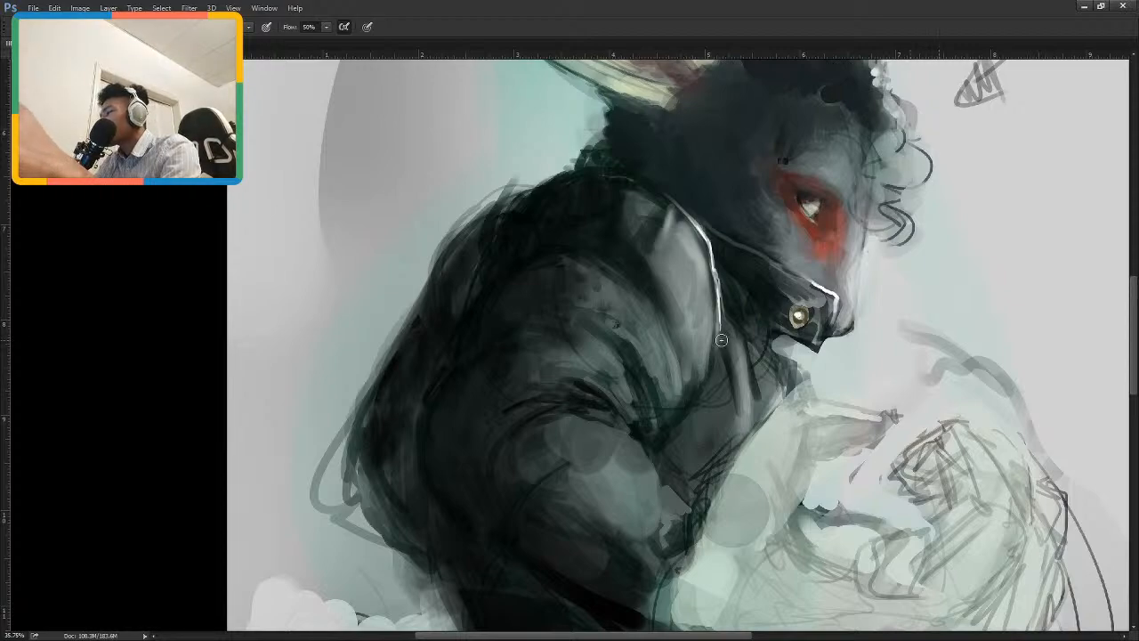
pyautogui.scroll(2, 678, 358)
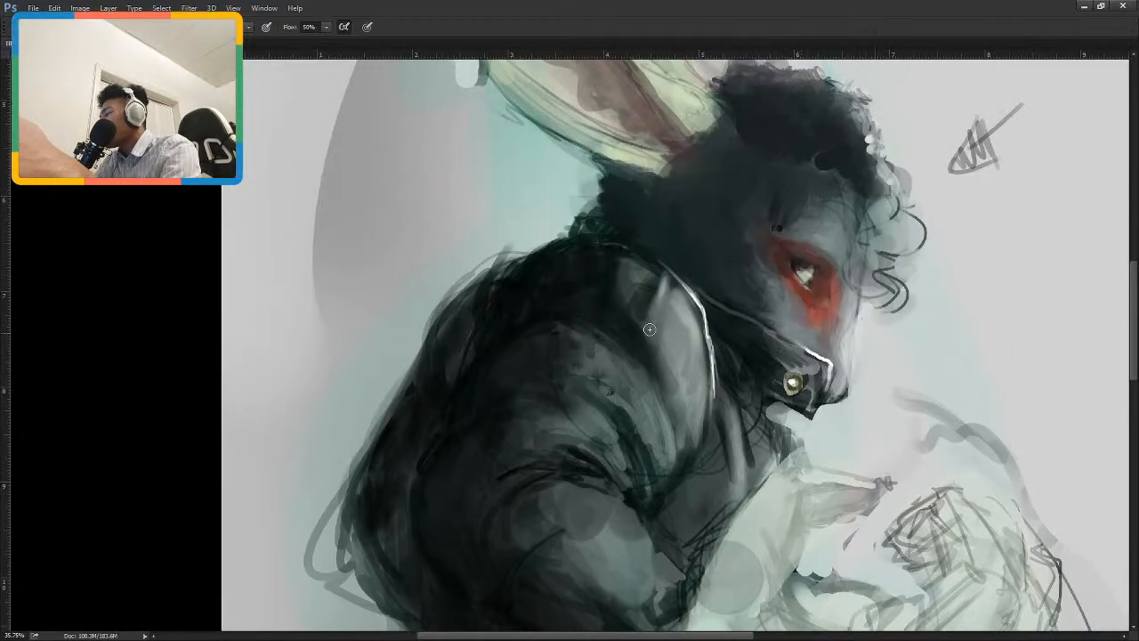
pyautogui.moveTo(663, 347); pyautogui.dragTo(677, 389)
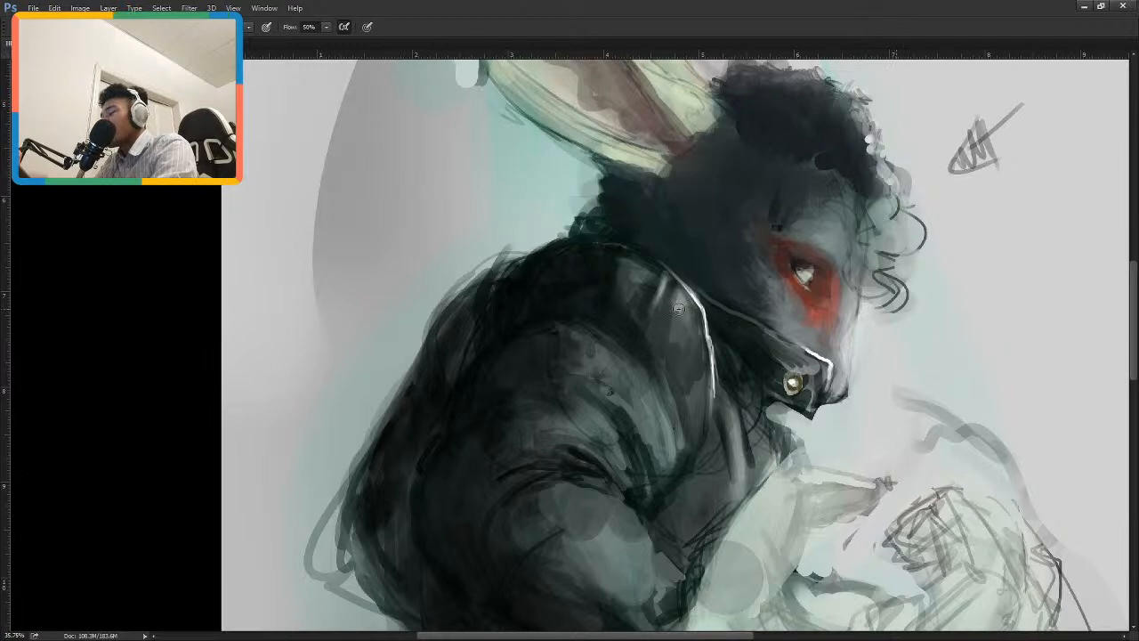
pyautogui.moveTo(703, 256); pyautogui.dragTo(719, 319)
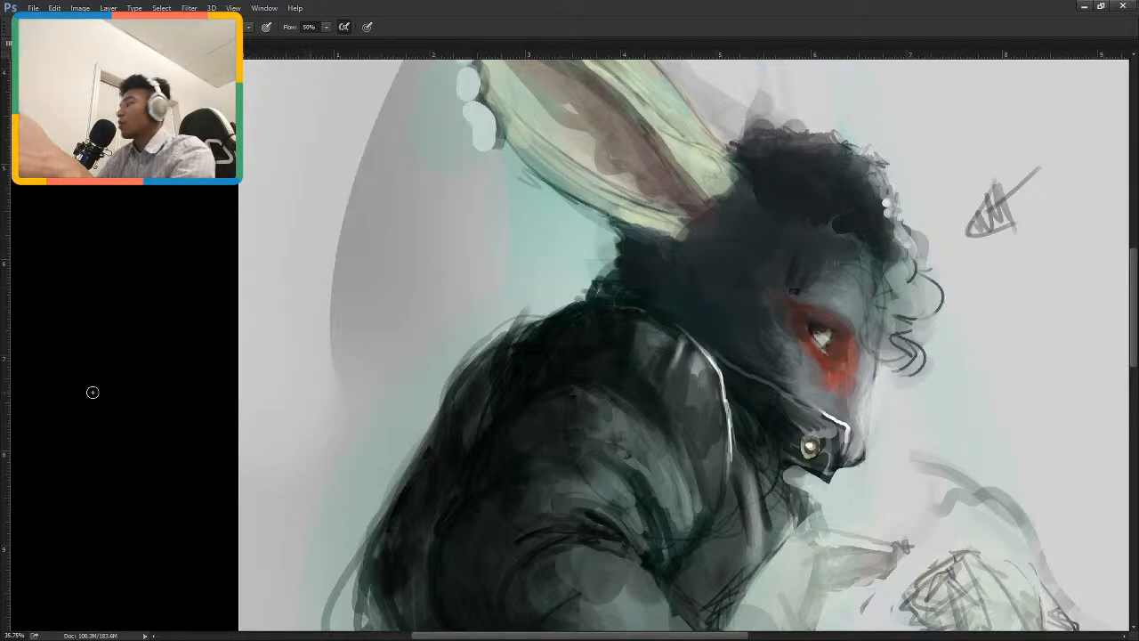
pyautogui.moveTo(595, 325)
pyautogui.mouseDown()
pyautogui.moveTo(683, 396)
pyautogui.moveTo(699, 393)
pyautogui.moveTo(600, 348)
pyautogui.moveTo(728, 404)
pyautogui.moveTo(728, 418)
pyautogui.moveTo(694, 389)
pyautogui.moveTo(716, 448)
pyautogui.moveTo(706, 476)
pyautogui.mouseUp()
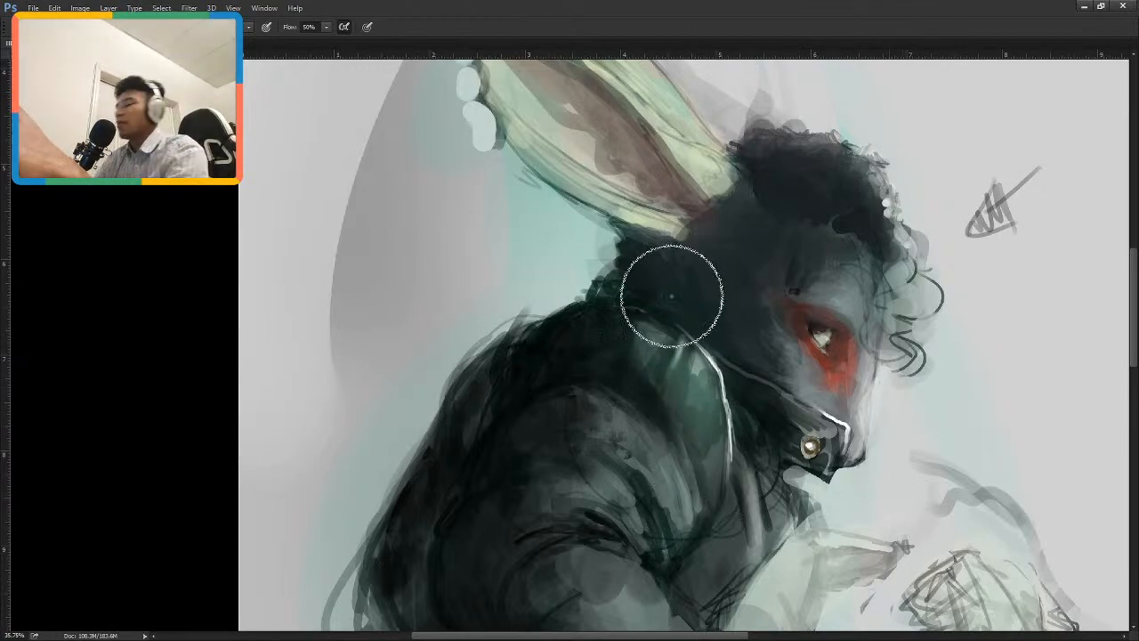
# Remove the green tint from the jacket lapel and repaint it near-black, softening its white edge.
pyautogui.moveTo(724, 378)
pyautogui.mouseDown()
pyautogui.moveTo(661, 343)
pyautogui.moveTo(714, 462)
pyautogui.moveTo(680, 347)
pyautogui.moveTo(713, 463)
pyautogui.moveTo(644, 337)
pyautogui.moveTo(714, 438)
pyautogui.moveTo(676, 355)
pyautogui.moveTo(719, 415)
pyautogui.moveTo(724, 477)
pyautogui.moveTo(529, 451)
pyautogui.moveTo(619, 538)
pyautogui.mouseUp()
pyautogui.hotkey('ctrl', 'z')
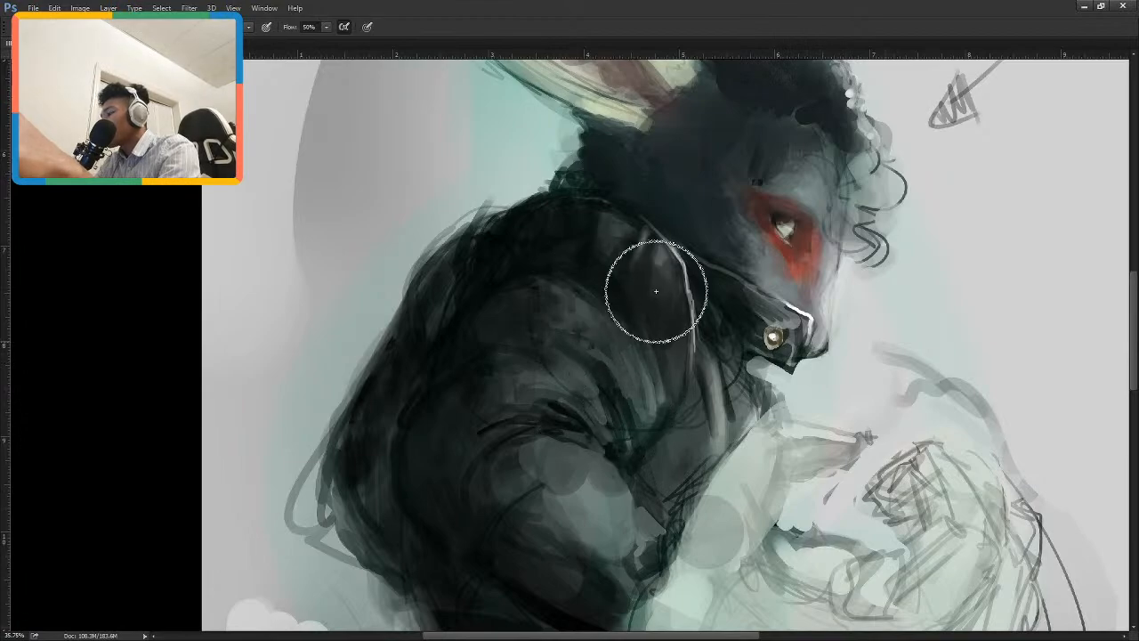
pyautogui.moveTo(509, 398)
pyautogui.mouseDown()
pyautogui.moveTo(486, 478)
pyautogui.moveTo(556, 529)
pyautogui.moveTo(620, 534)
pyautogui.mouseUp()
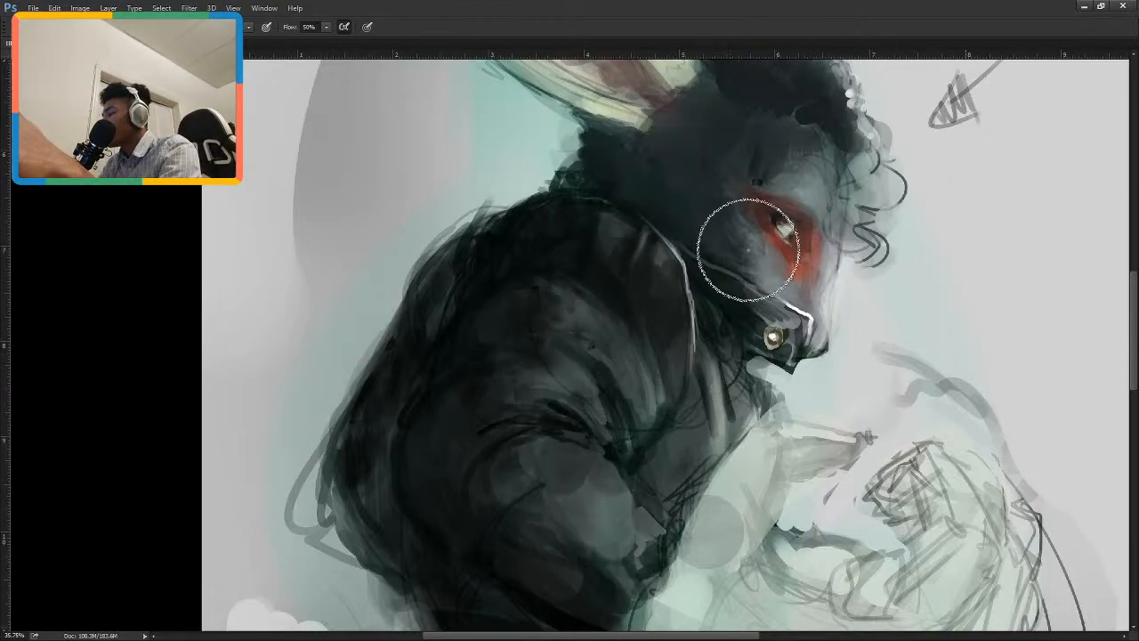
pyautogui.scroll(-5, 748, 249)
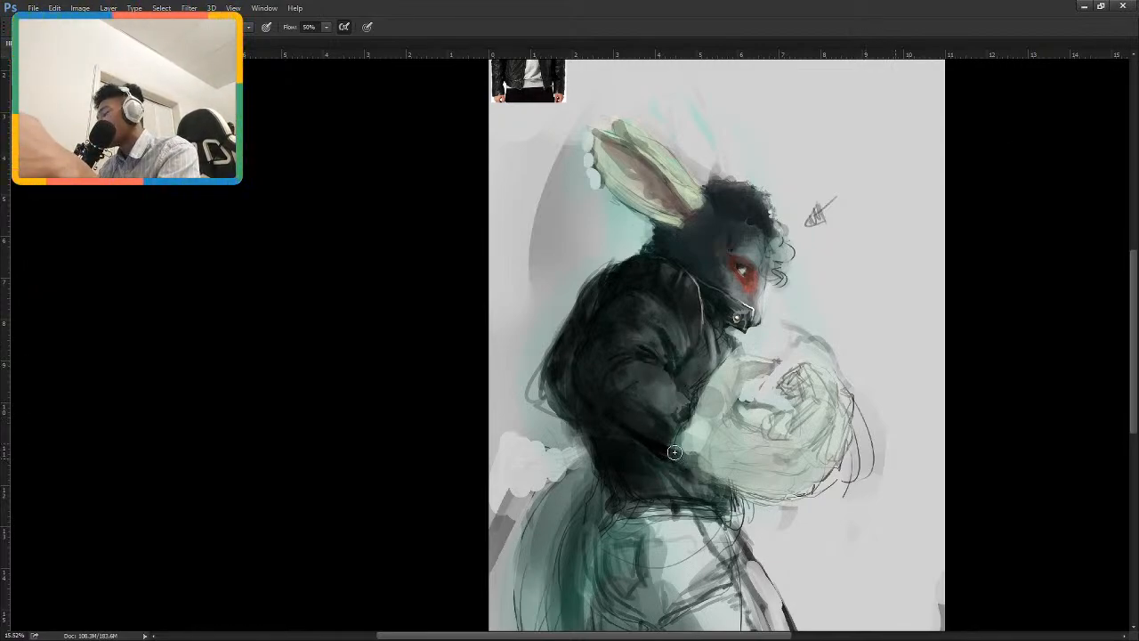
# Shade the underside of the pale forearm with a larger soft brush and darken the jacket edge beside it.
pyautogui.moveTo(680, 434)
pyautogui.mouseDown()
pyautogui.moveTo(674, 457)
pyautogui.moveTo(702, 479)
pyautogui.moveTo(690, 475)
pyautogui.mouseUp()
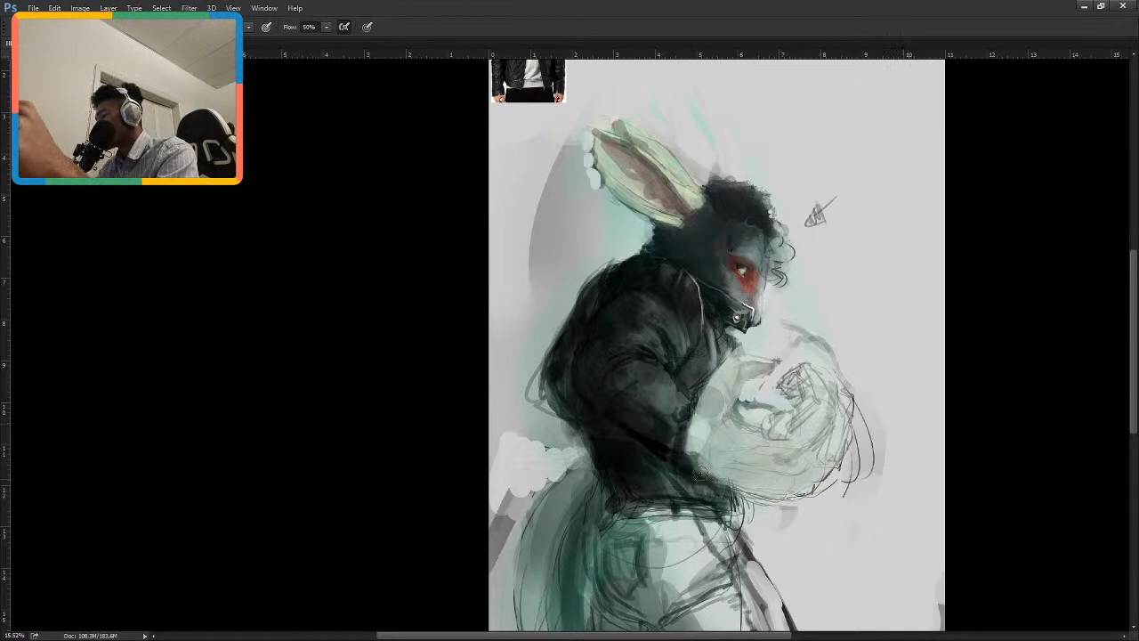
pyautogui.moveTo(701, 472)
pyautogui.mouseDown()
pyautogui.moveTo(740, 483)
pyautogui.moveTo(785, 432)
pyautogui.moveTo(700, 461)
pyautogui.moveTo(778, 491)
pyautogui.moveTo(769, 469)
pyautogui.moveTo(683, 463)
pyautogui.moveTo(790, 463)
pyautogui.moveTo(698, 464)
pyautogui.moveTo(729, 396)
pyautogui.mouseUp()
pyautogui.press(']')
pyautogui.press(']')
pyautogui.press(']')
pyautogui.press(']')
pyautogui.press(']')
pyautogui.press(']')
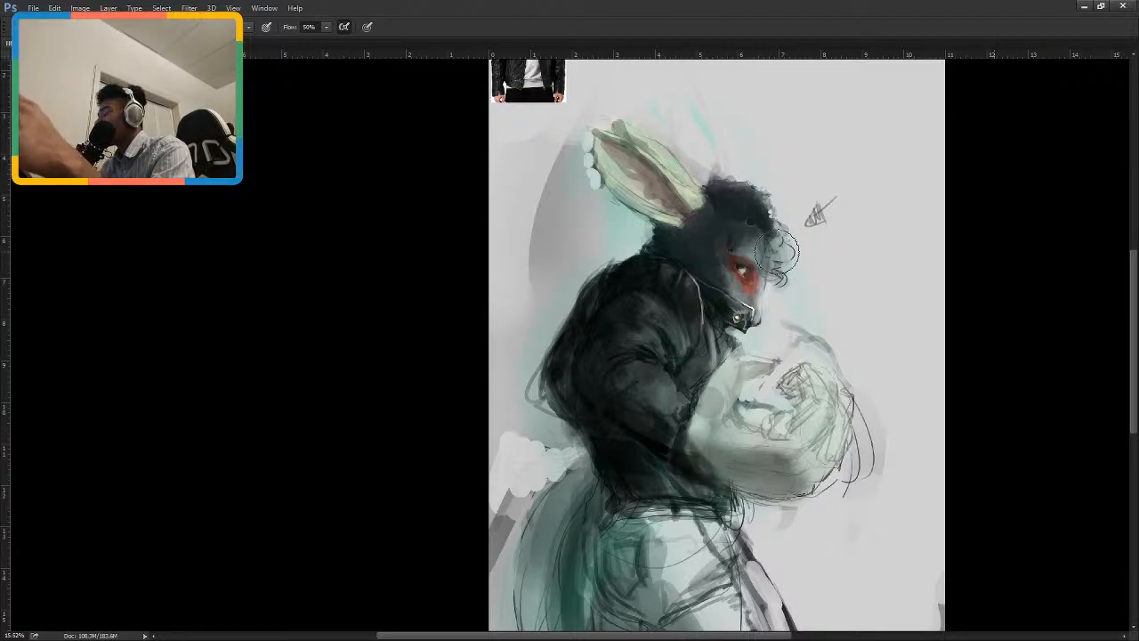
# Sample the pale colour at the chest and clean up the edge between the pale area and the dark jacket with a smaller brush.
pyautogui.press('[')
pyautogui.press('[')
pyautogui.press('[')
pyautogui.press('[')
pyautogui.press('[')
pyautogui.press('[')
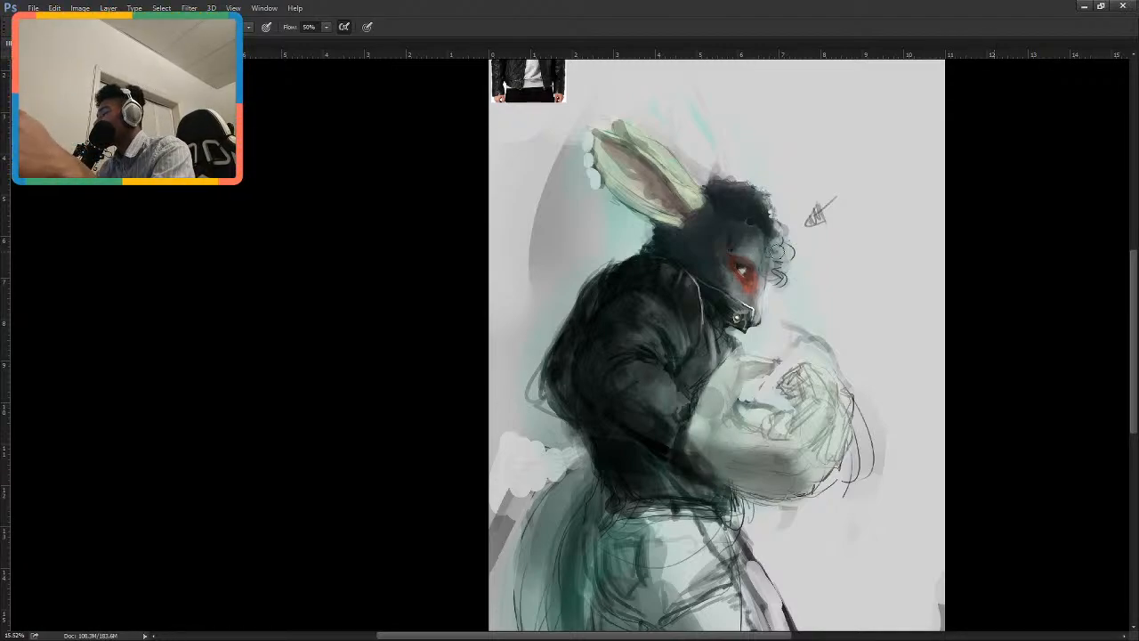
pyautogui.keyDown('alt'); pyautogui.click(717, 380); pyautogui.keyUp('alt')
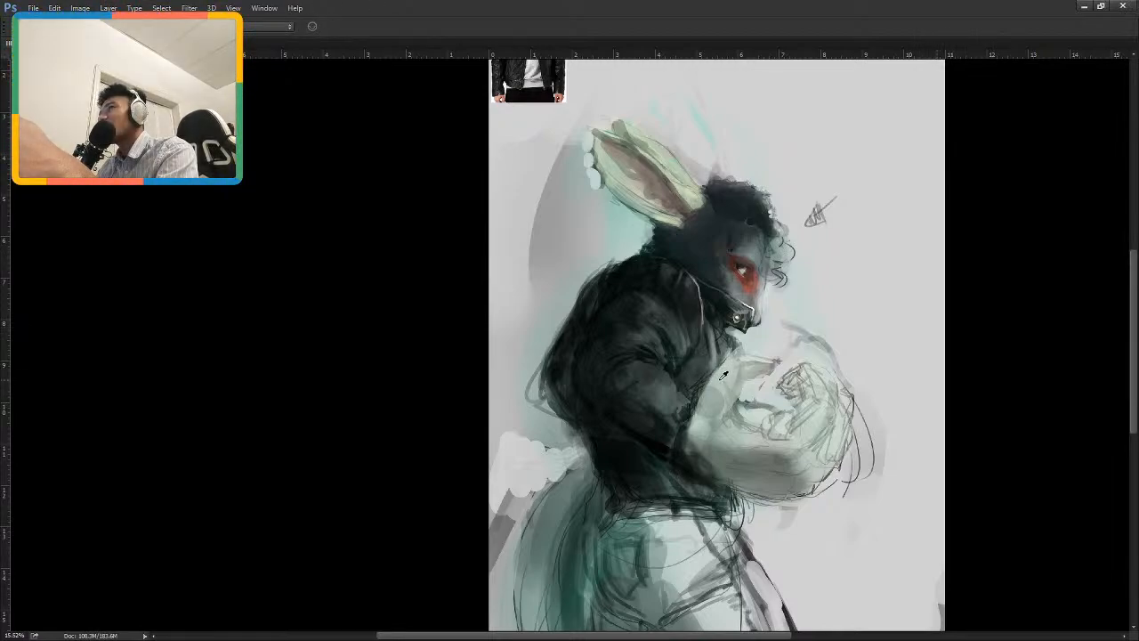
pyautogui.press('b')
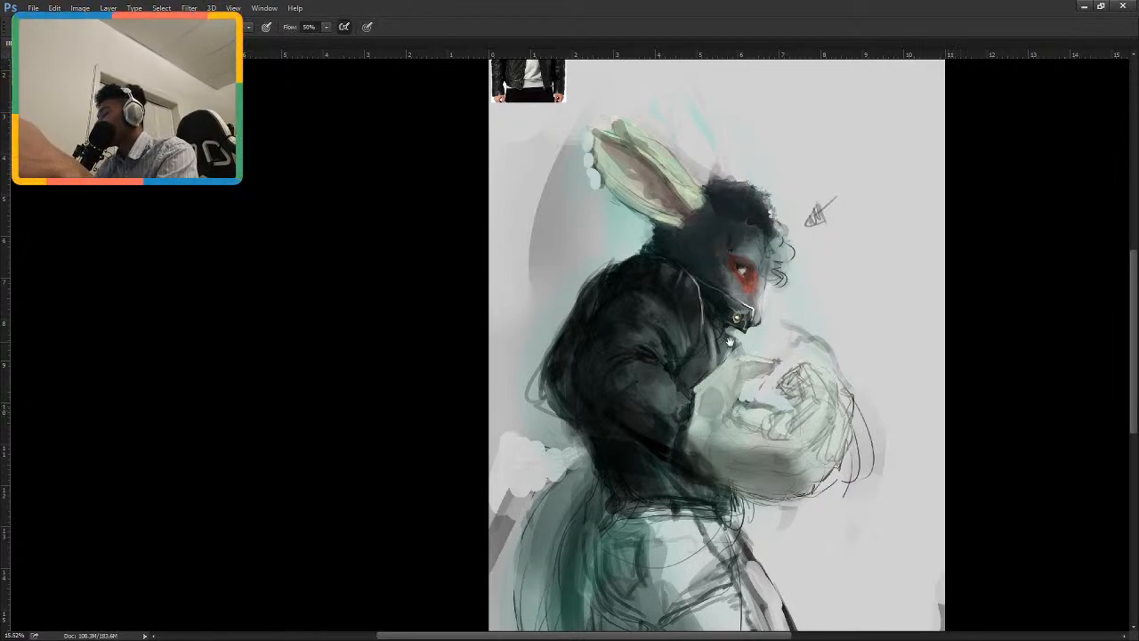
pyautogui.moveTo(730, 342); pyautogui.dragTo(743, 363)
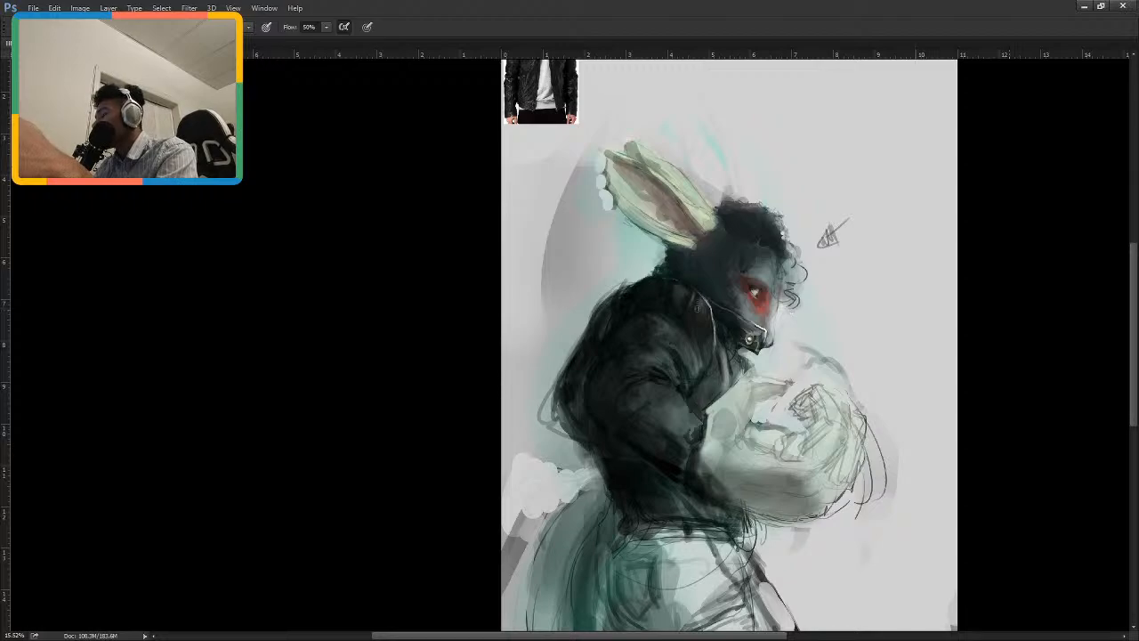
# Compare the painted jacket's folds and lapel with the leather jacket reference photo.
pyautogui.press(']')
pyautogui.press(']')
pyautogui.press(']')
pyautogui.press(']')
pyautogui.press('i')
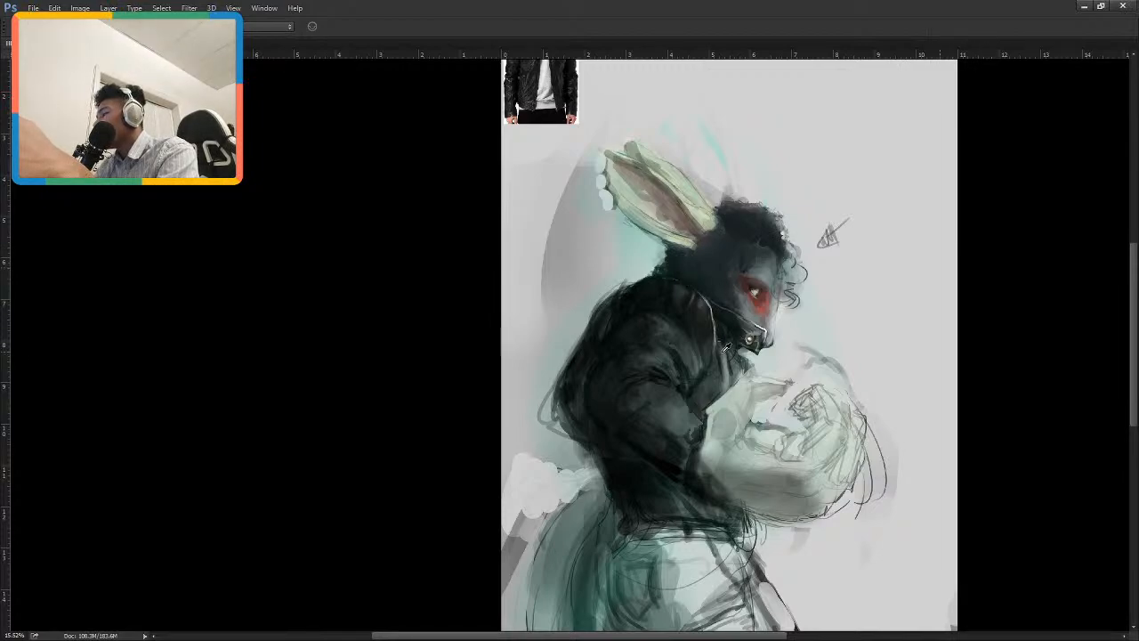
pyautogui.moveTo(684, 341); pyautogui.dragTo(685, 421)
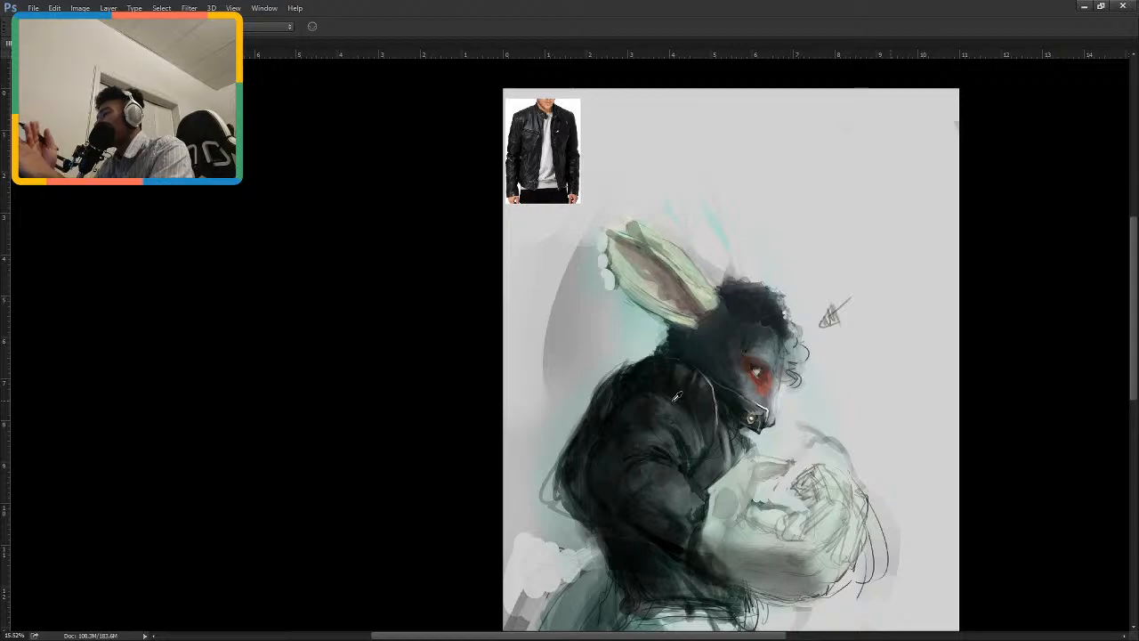
pyautogui.scroll(2, 676, 396)
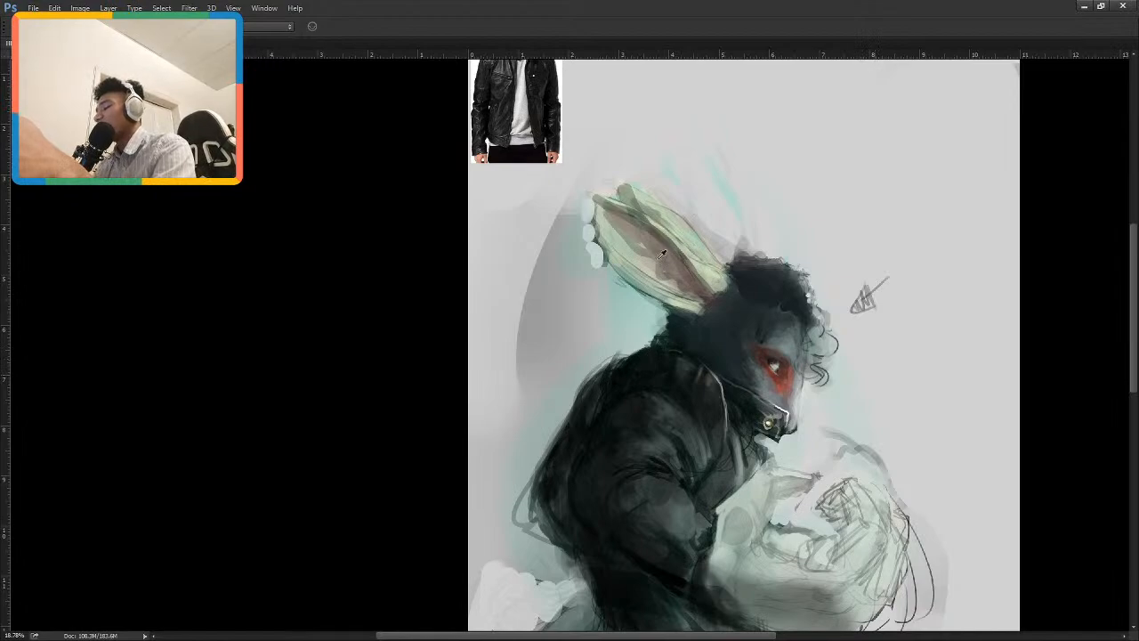
pyautogui.moveTo(668, 300); pyautogui.dragTo(676, 345)
pyautogui.press('b')
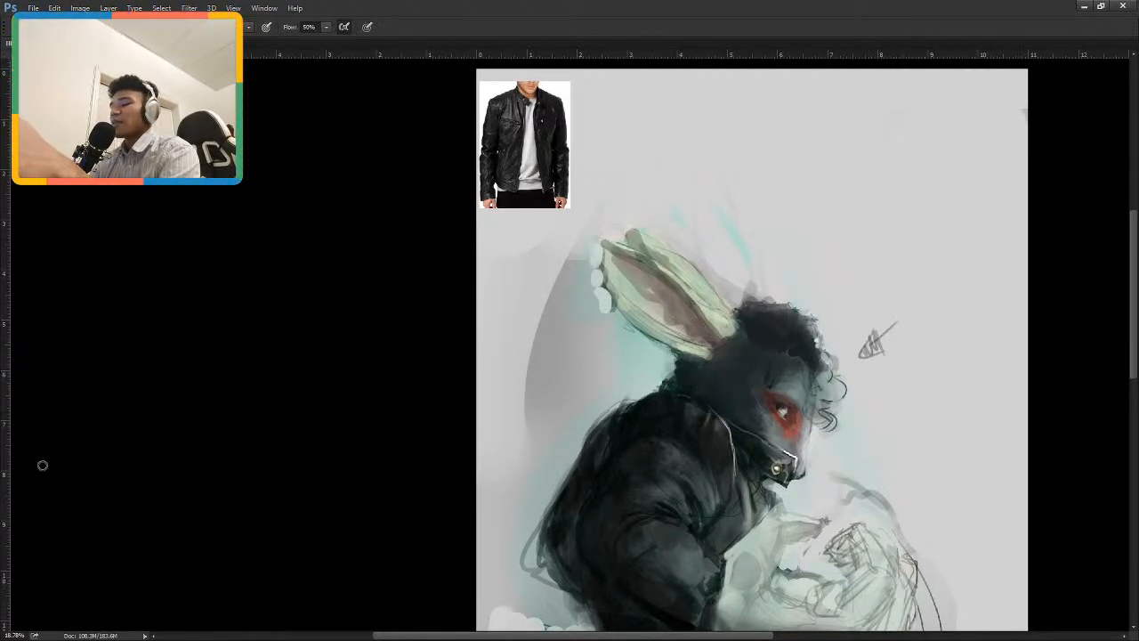
# Paint soft grey highlights along the upper sleeve folds with a smaller brush.
pyautogui.moveTo(697, 501); pyautogui.dragTo(686, 466)
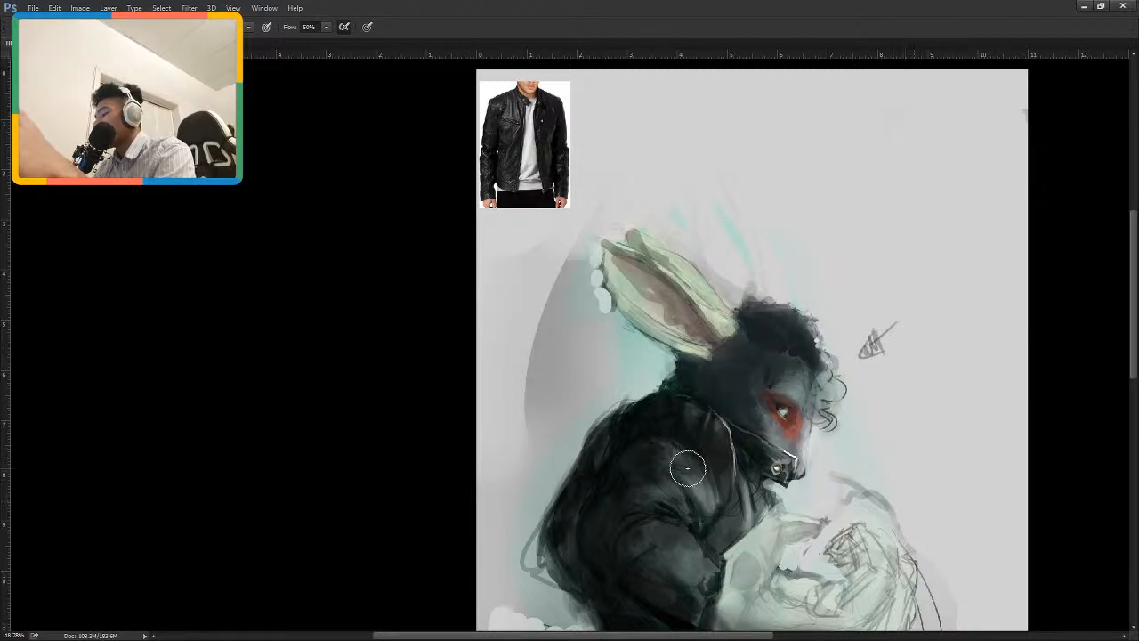
pyautogui.press('[')
pyautogui.press('[')
pyautogui.press('[')
pyautogui.press('[')
pyautogui.press('[')
pyautogui.hotkey('ctrl', 'z')
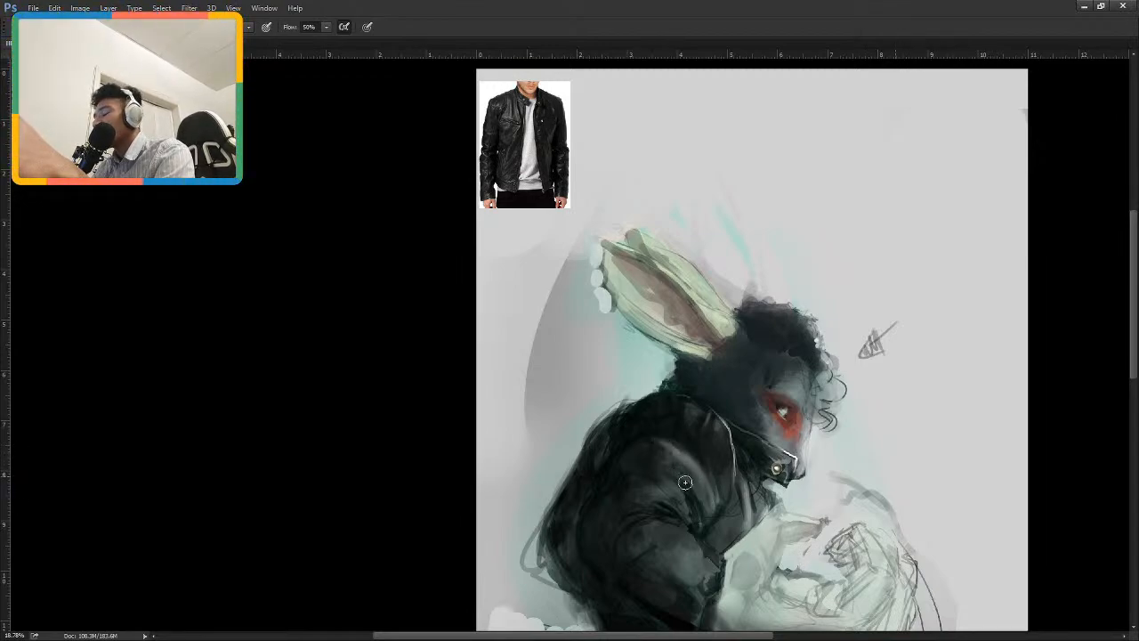
pyautogui.moveTo(671, 472)
pyautogui.mouseDown()
pyautogui.moveTo(701, 495)
pyautogui.moveTo(700, 508)
pyautogui.mouseUp()
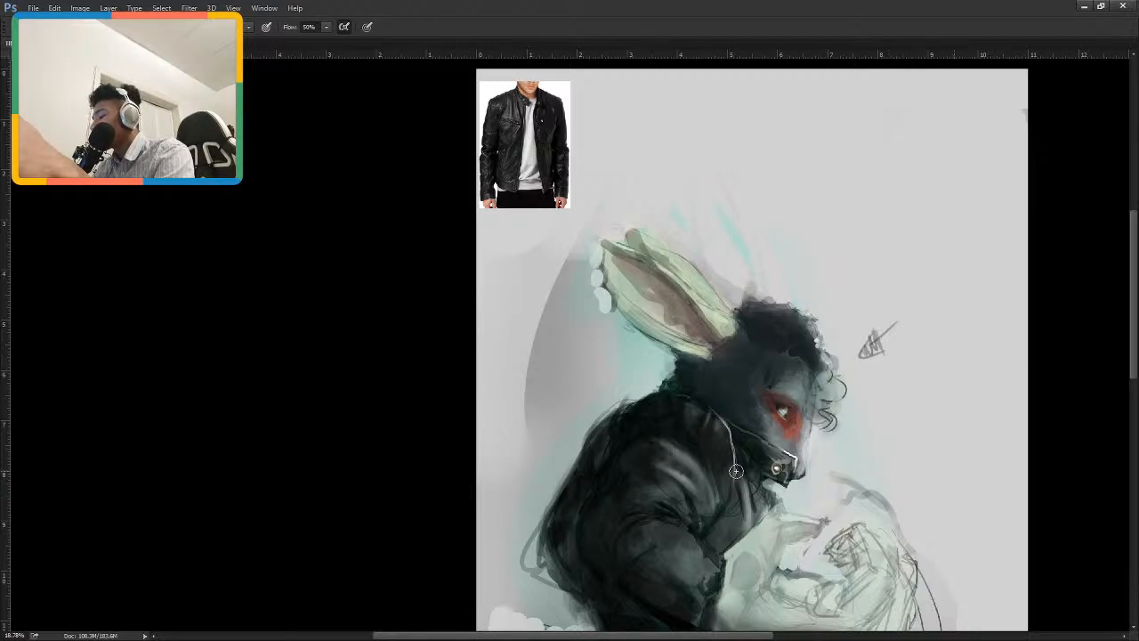
# Paint light grey fold highlights on the chest panel below the collar and tone down the lapel's white edge.
pyautogui.moveTo(744, 467); pyautogui.dragTo(751, 522)
pyautogui.moveTo(752, 479)
pyautogui.mouseDown()
pyautogui.moveTo(760, 526)
pyautogui.moveTo(749, 473)
pyautogui.moveTo(758, 518)
pyautogui.moveTo(733, 480)
pyautogui.moveTo(730, 543)
pyautogui.mouseUp()
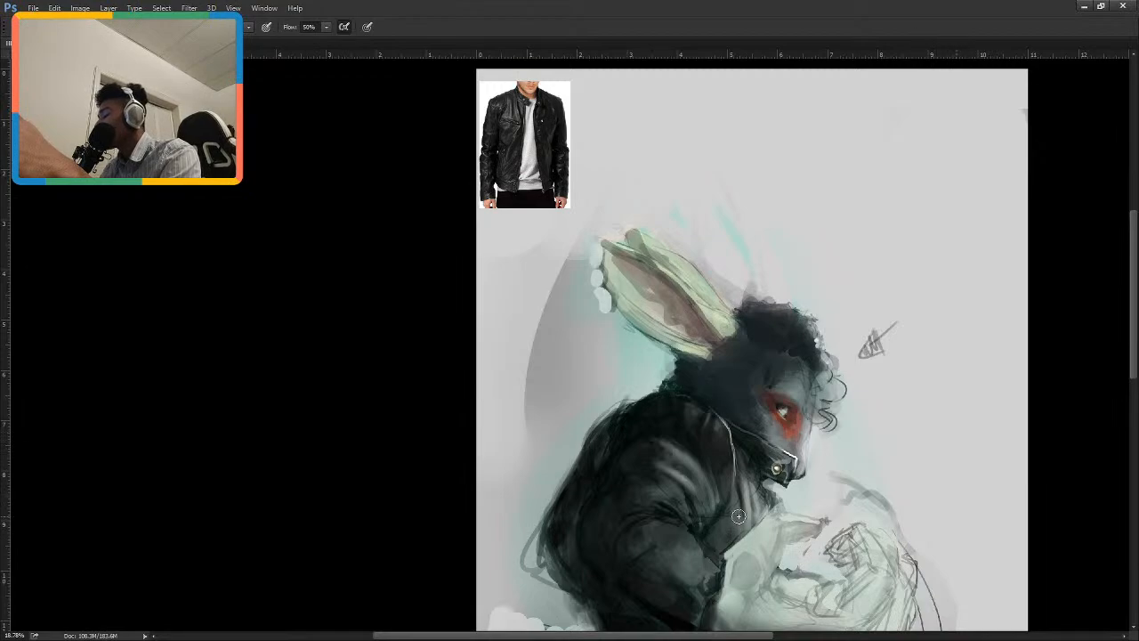
pyautogui.moveTo(739, 487); pyautogui.dragTo(738, 531)
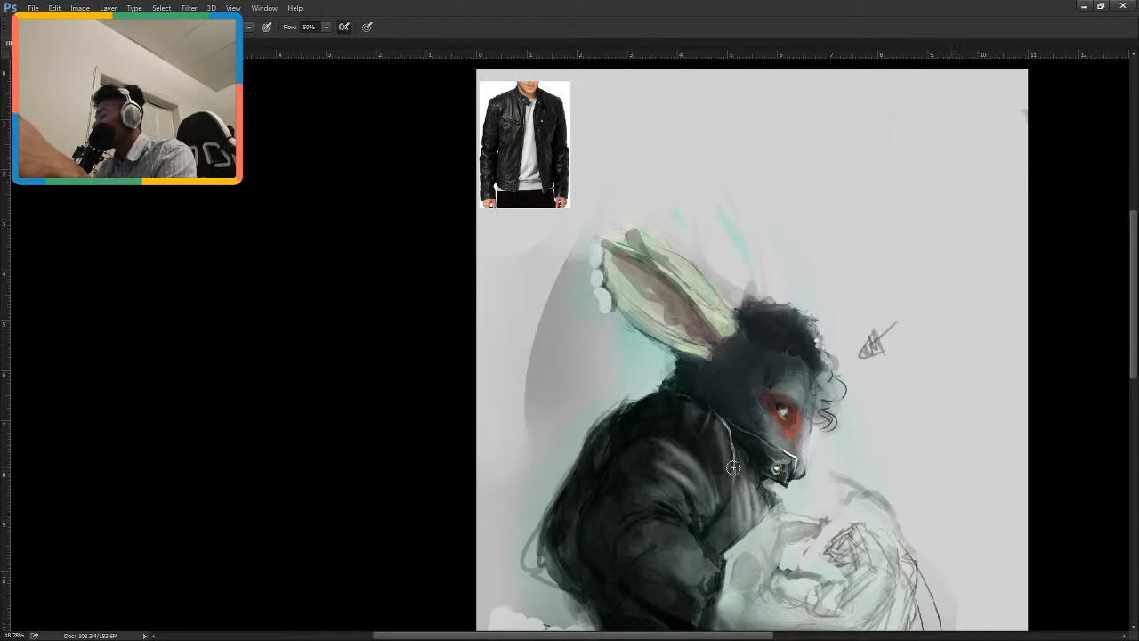
pyautogui.press(']')
pyautogui.press(']')
pyautogui.press(']')
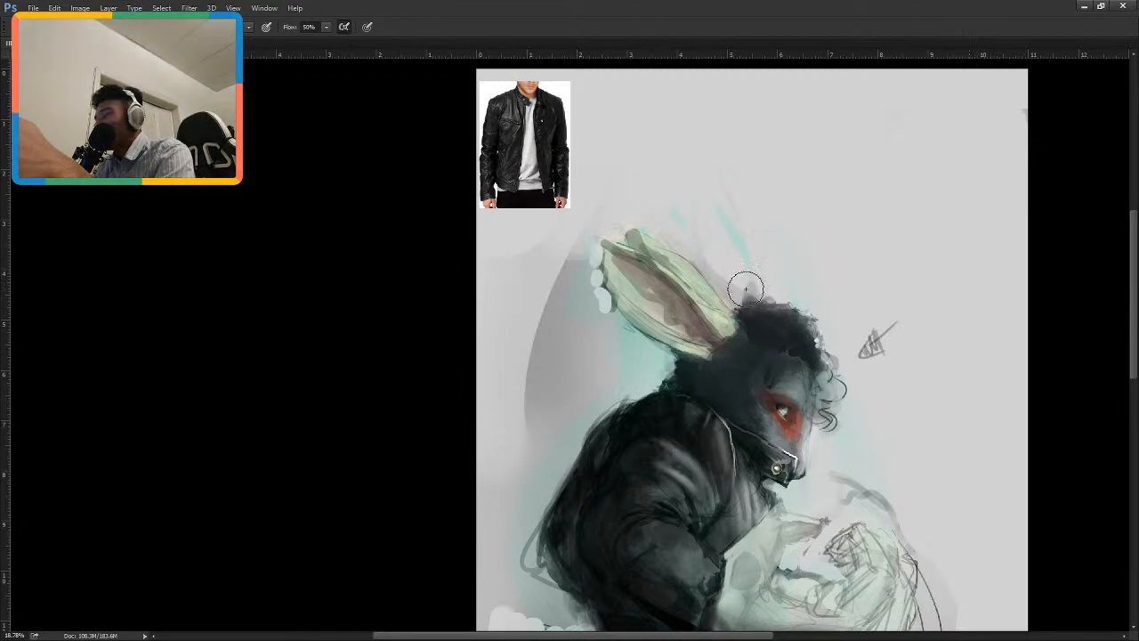
# Deepen the dark shading between the sleeve folds and blend the highlights around the shoulder, varying the brush size.
pyautogui.moveTo(718, 360); pyautogui.dragTo(741, 295)
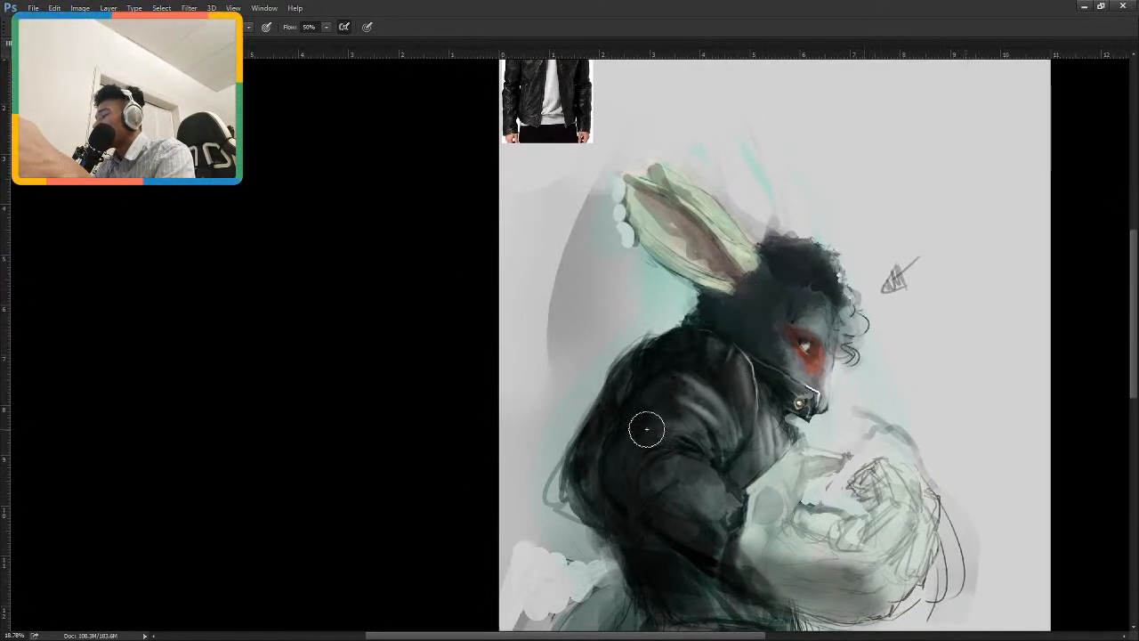
pyautogui.moveTo(644, 427); pyautogui.dragTo(656, 424)
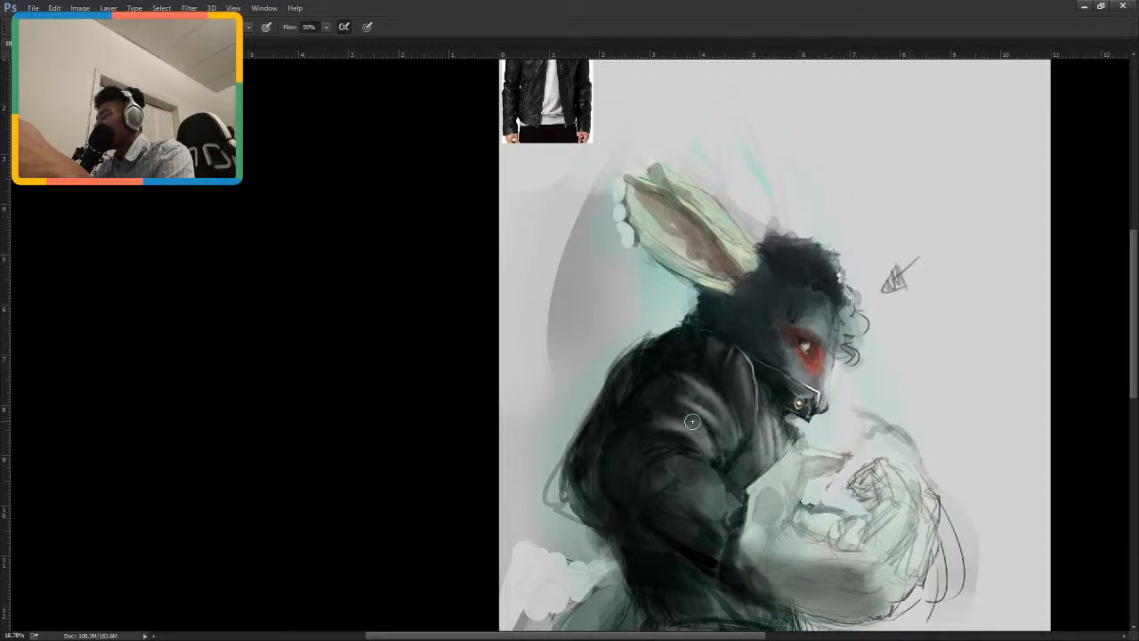
pyautogui.press(']')
pyautogui.press(']')
pyautogui.press(']')
pyautogui.press(']')
pyautogui.press(']')
pyautogui.press(']')
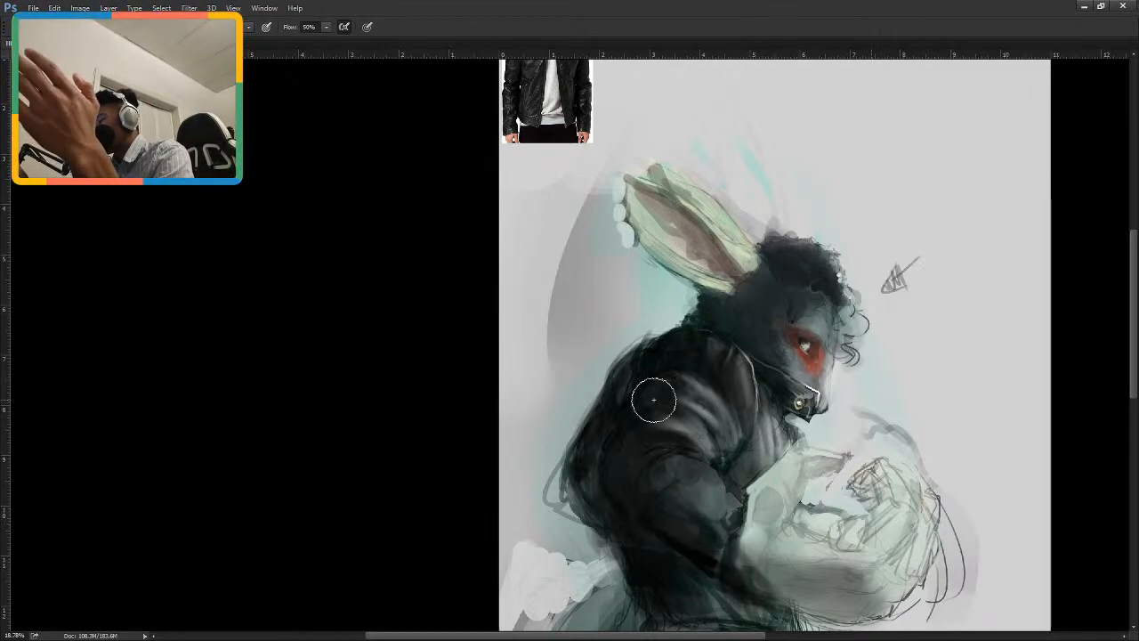
pyautogui.press('[')
pyautogui.press('[')
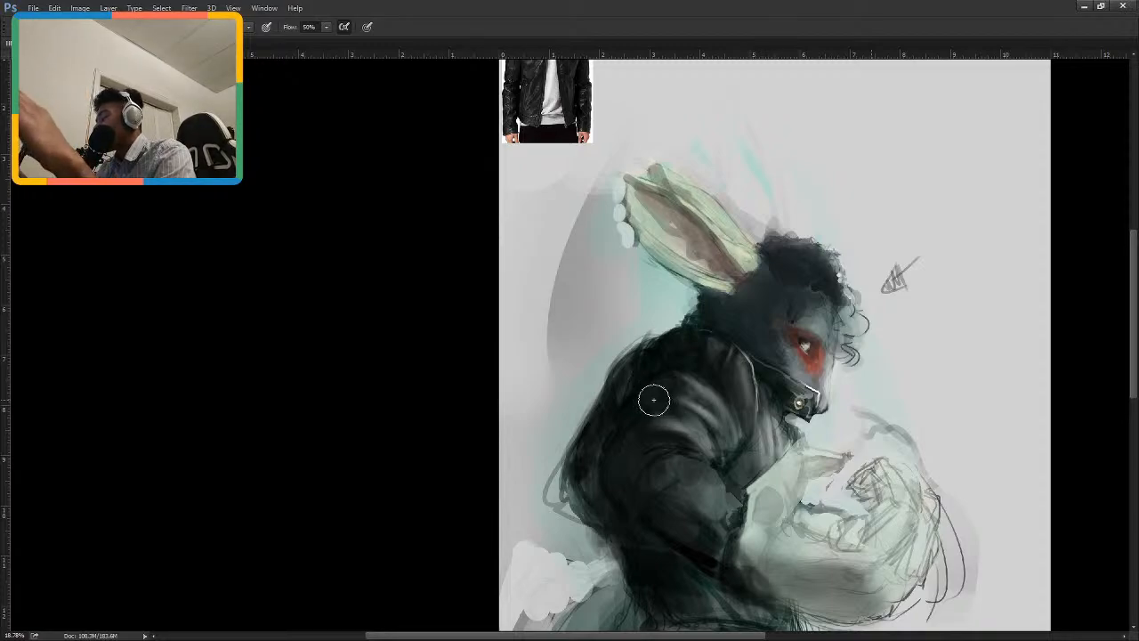
# Refine the jacket's front edge below the chin with a smaller brush and sampled colour.
pyautogui.moveTo(779, 452); pyautogui.dragTo(704, 369)
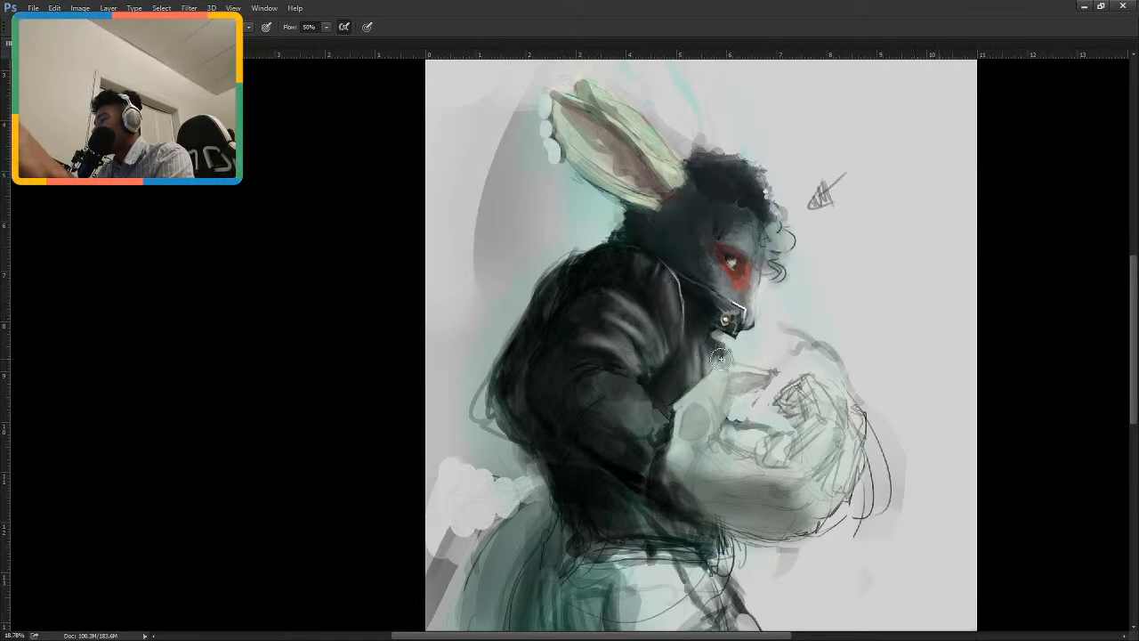
pyautogui.press('[')
pyautogui.press('[')
pyautogui.press('[')
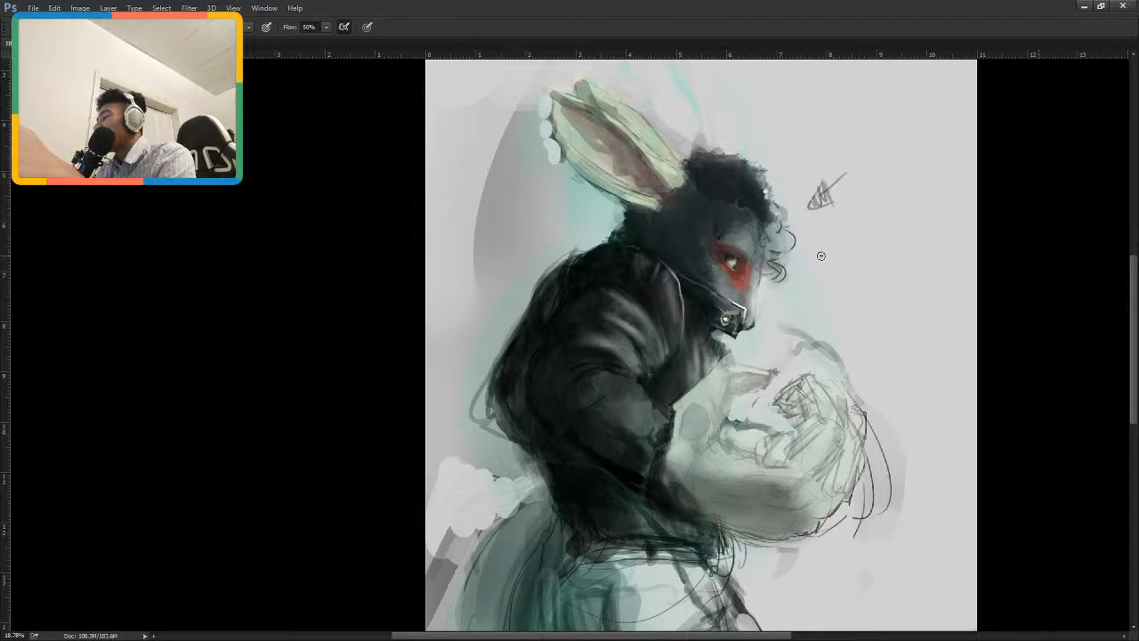
pyautogui.press('i')
pyautogui.press('b')
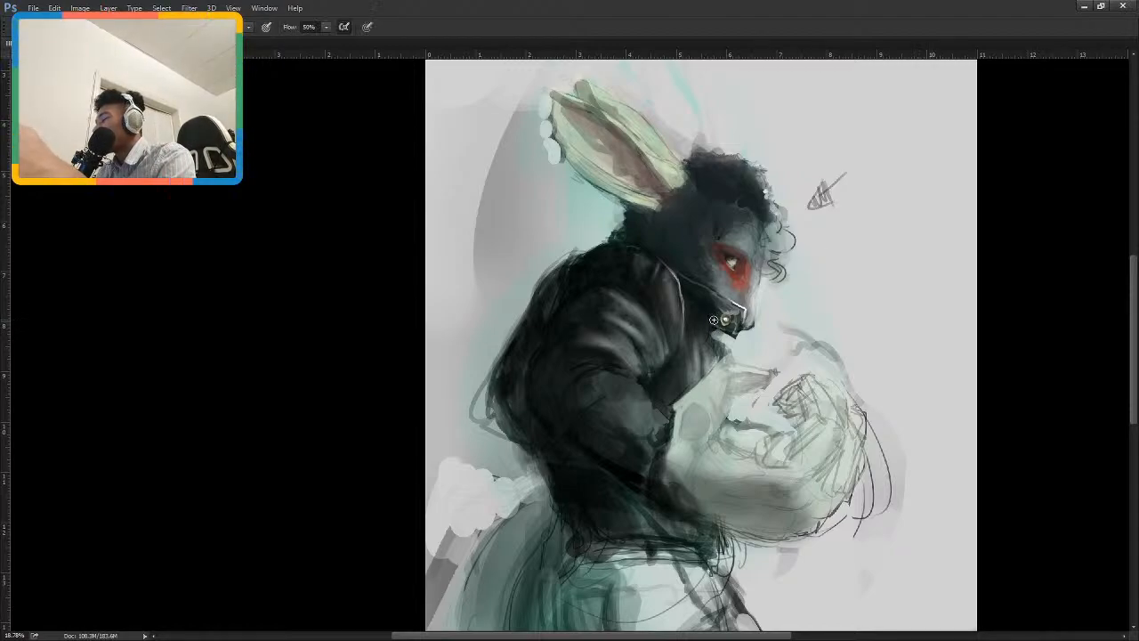